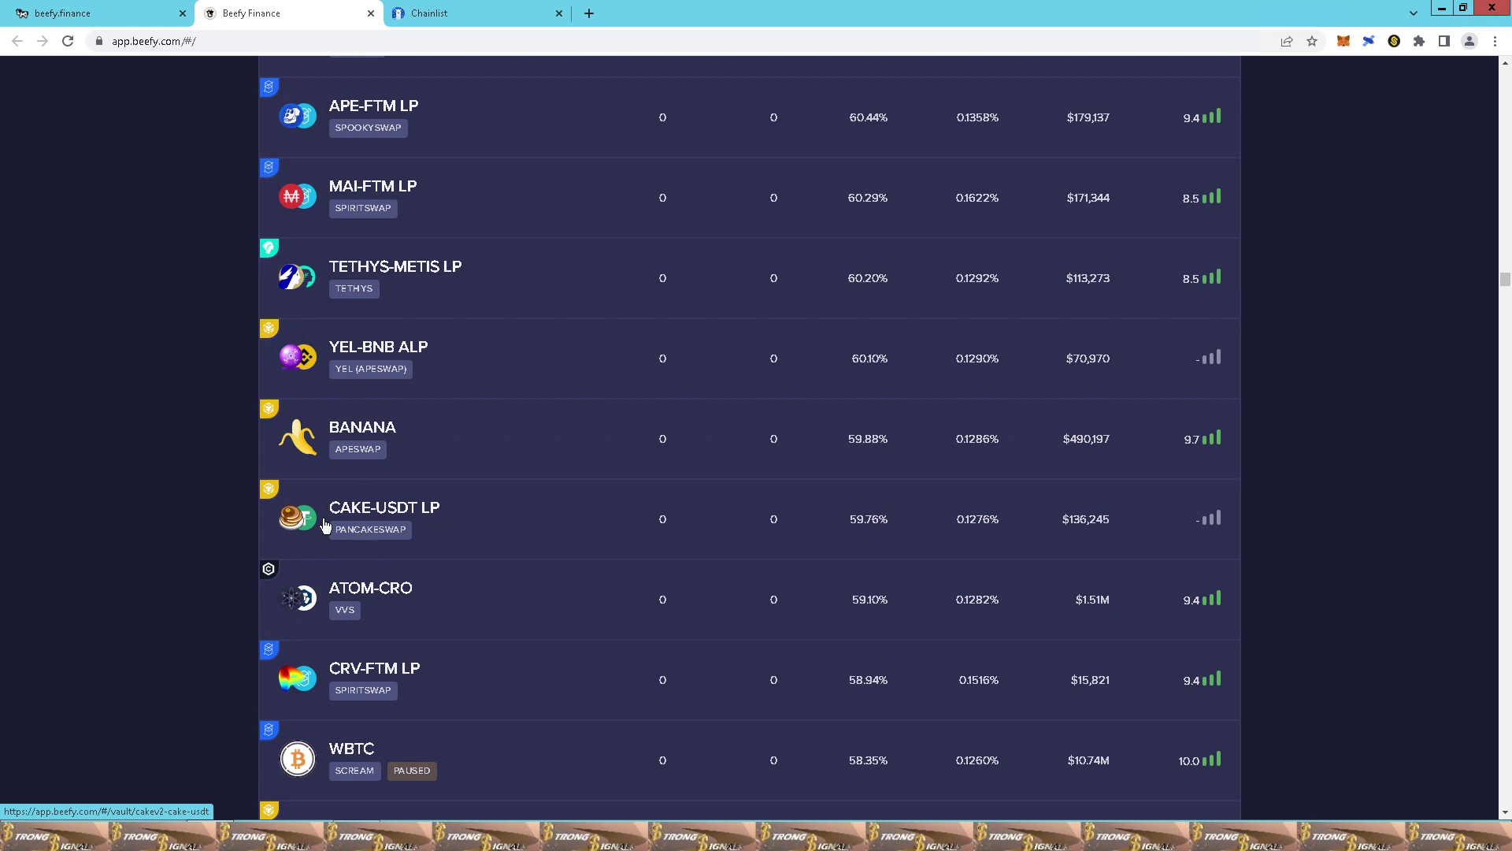
# Open the CAKE-USDT LP vault in a new tab, switch to it and dismiss the RPC Errors notice
pyautogui.rightClick(412, 510)
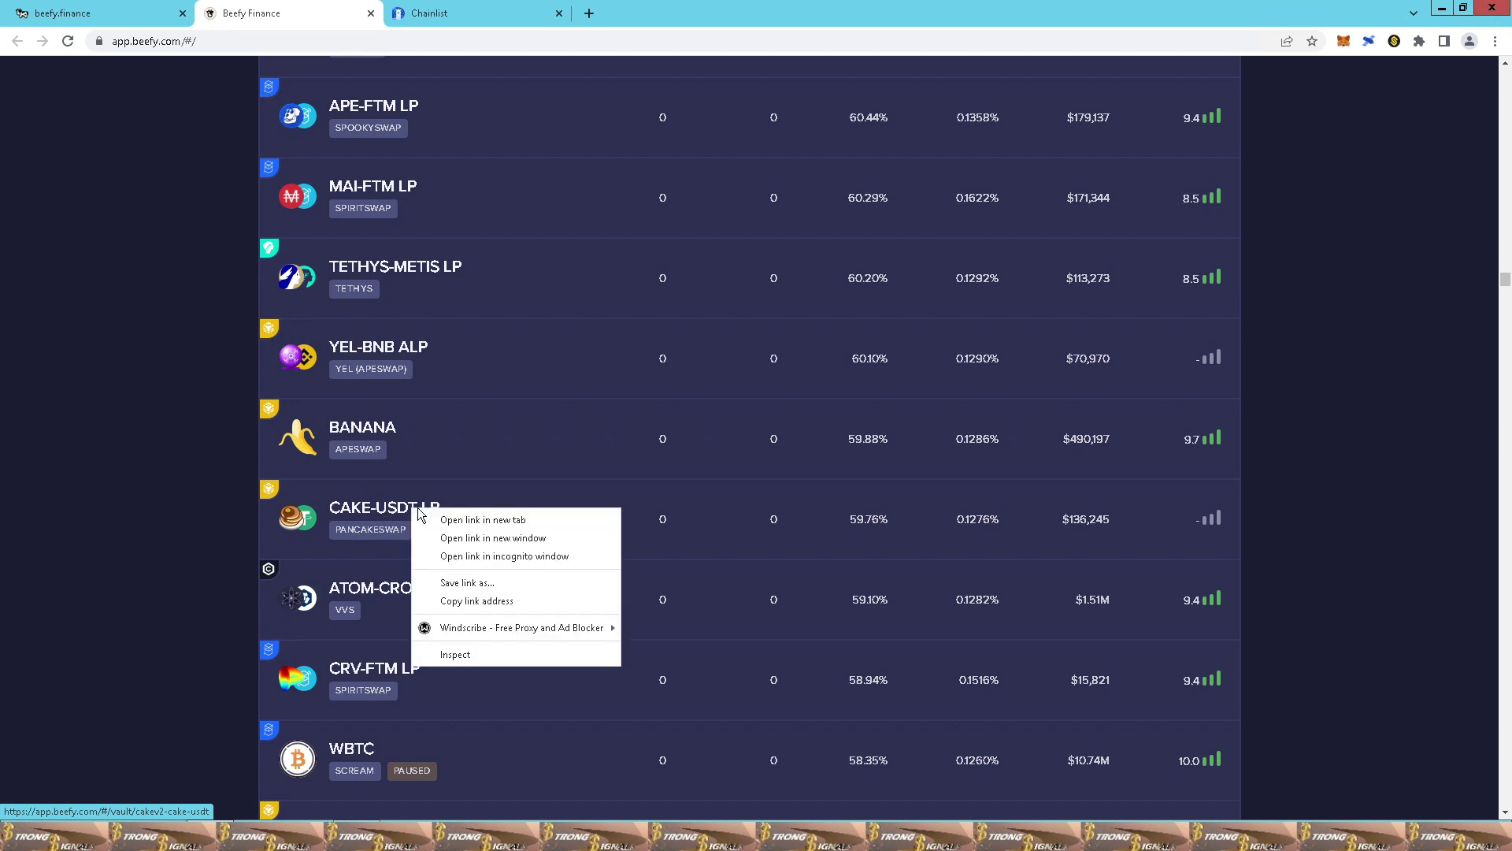
pyautogui.click(475, 520)
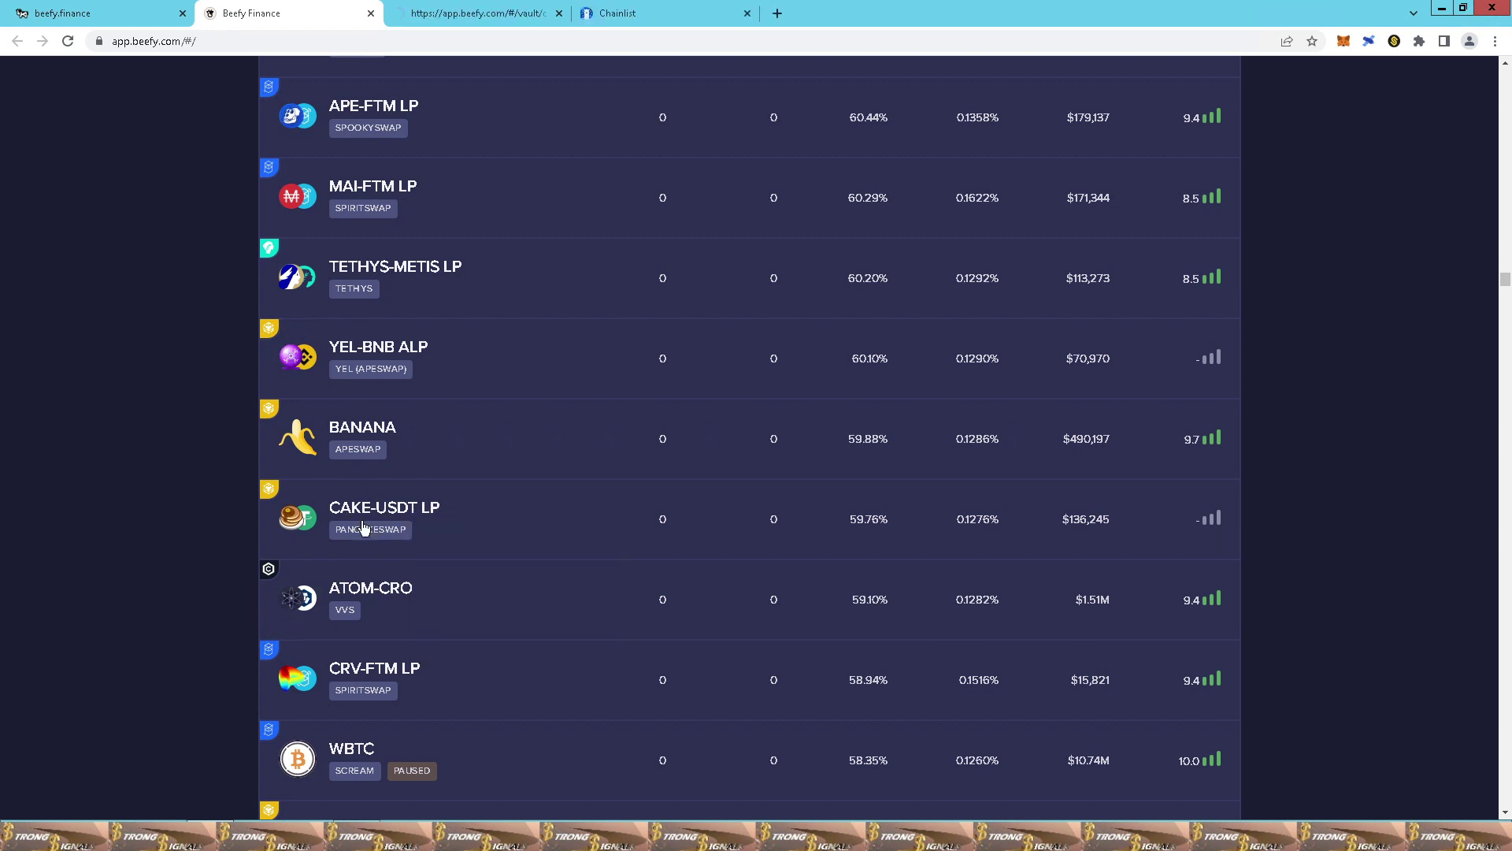
pyautogui.click(434, 11)
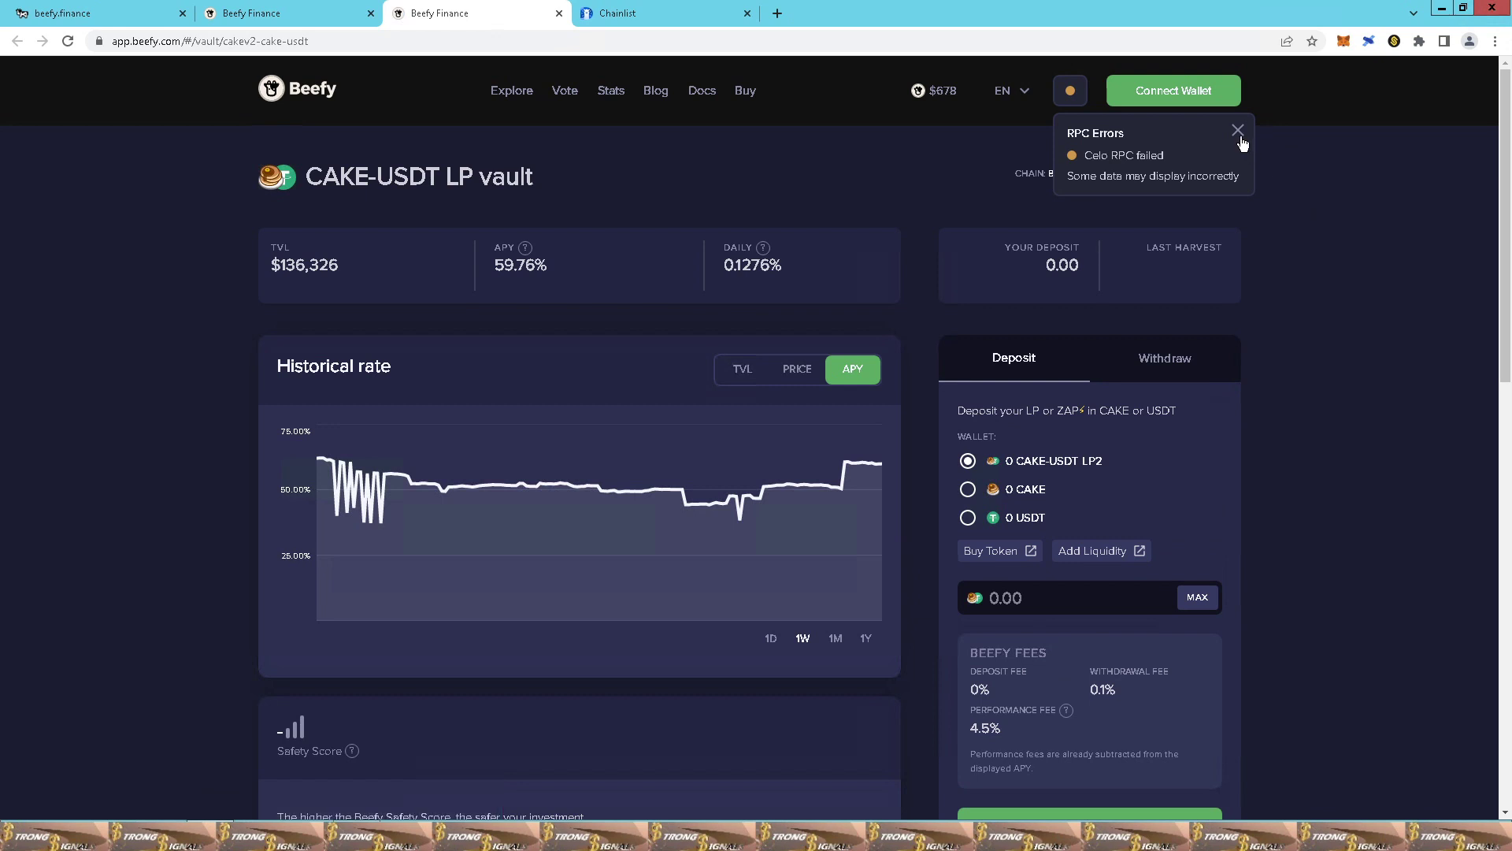
pyautogui.click(1239, 133)
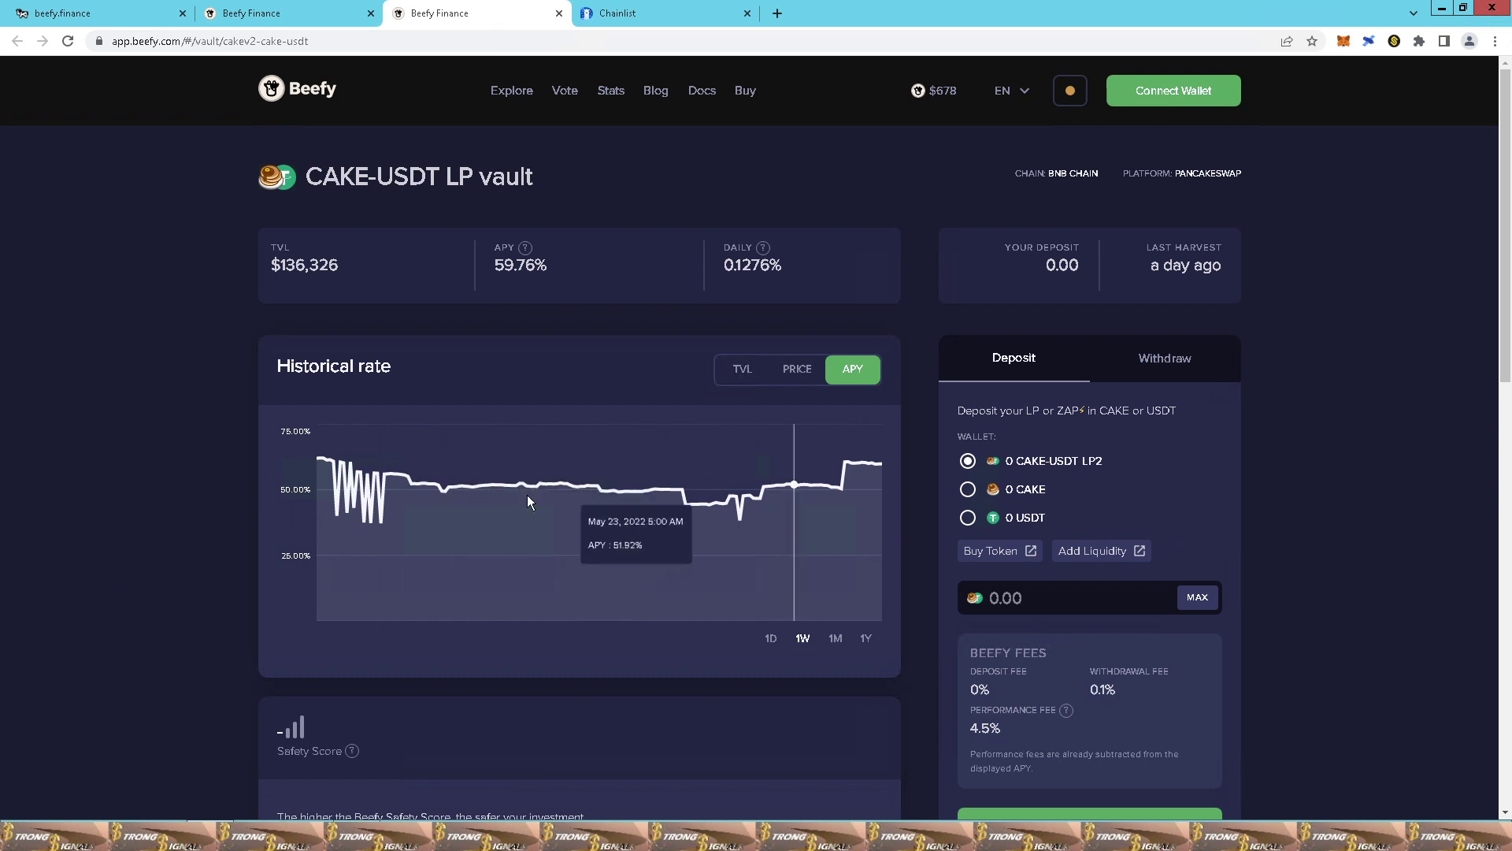
# Open the vault's Add Liquidity page on PancakeSwap and allow it to switch MetaMask to Binance Smart Chain Mainnet
pyautogui.scroll(-2, 142, 556)
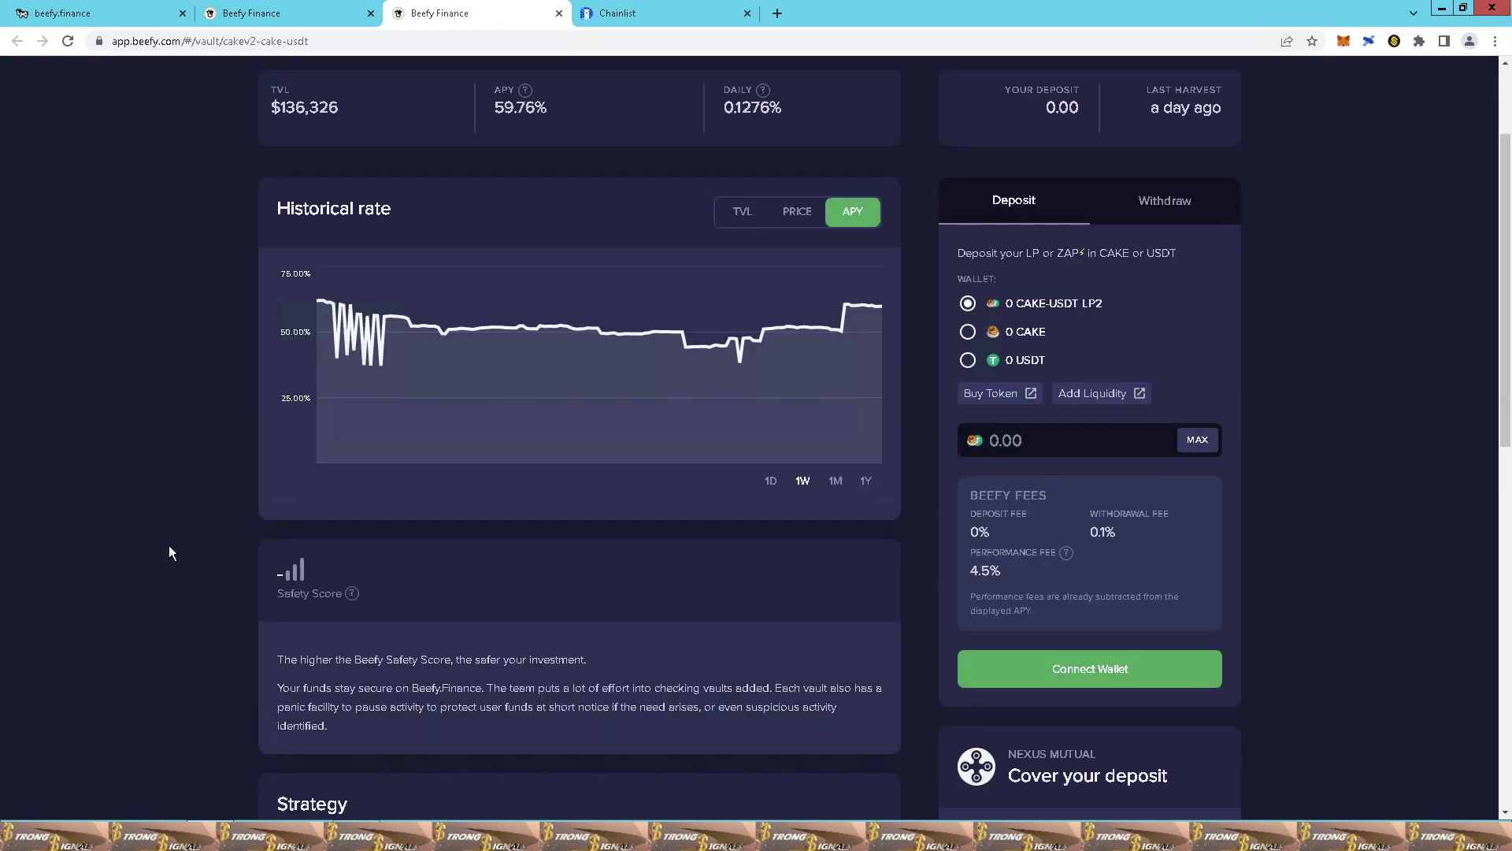
pyautogui.scroll(-1, 159, 606)
pyautogui.scroll(-1, 173, 588)
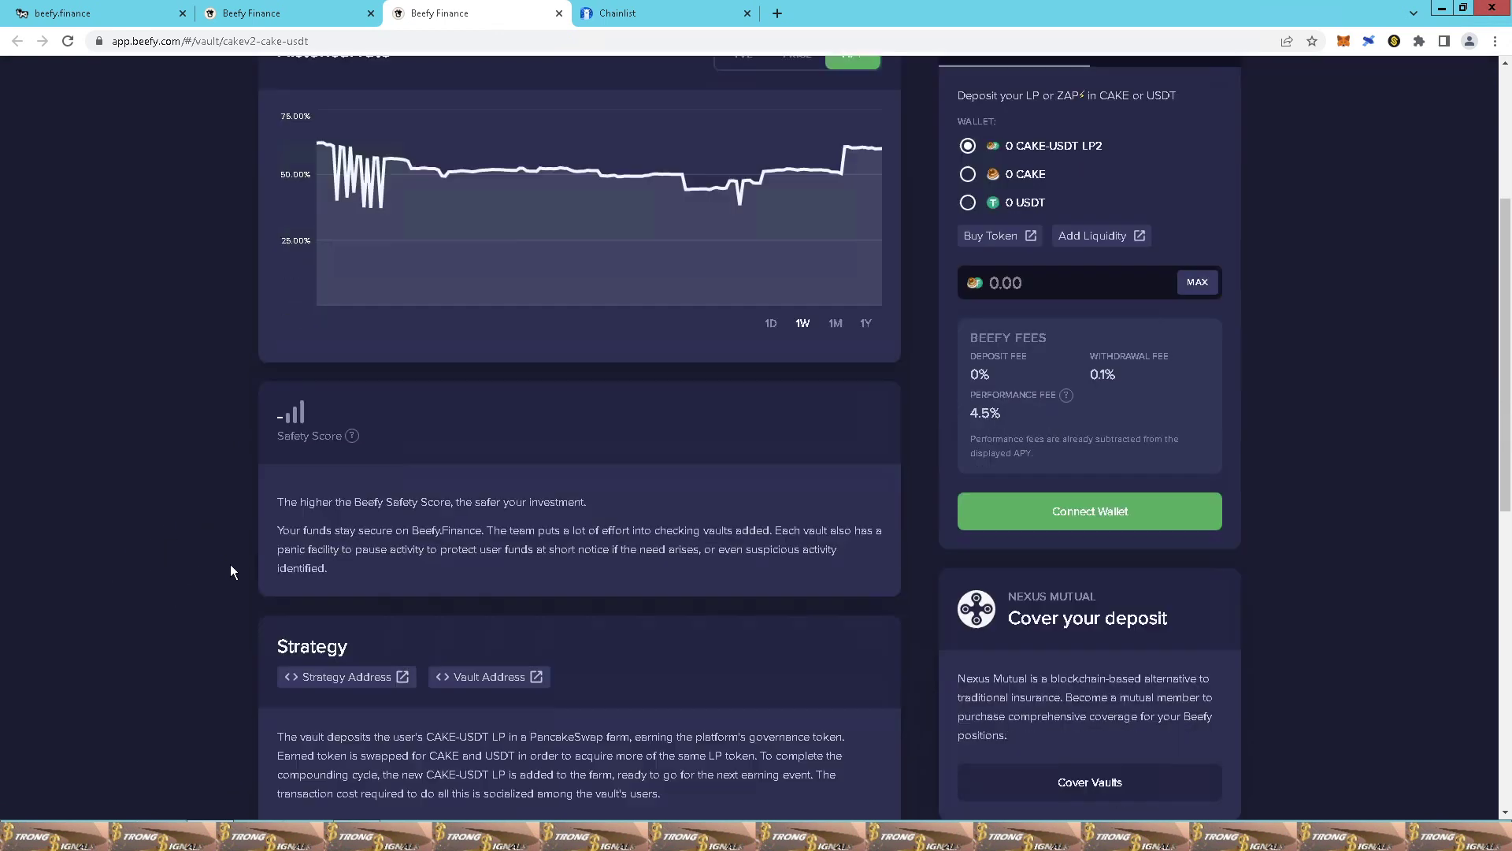
pyautogui.scroll(2, 1449, 469)
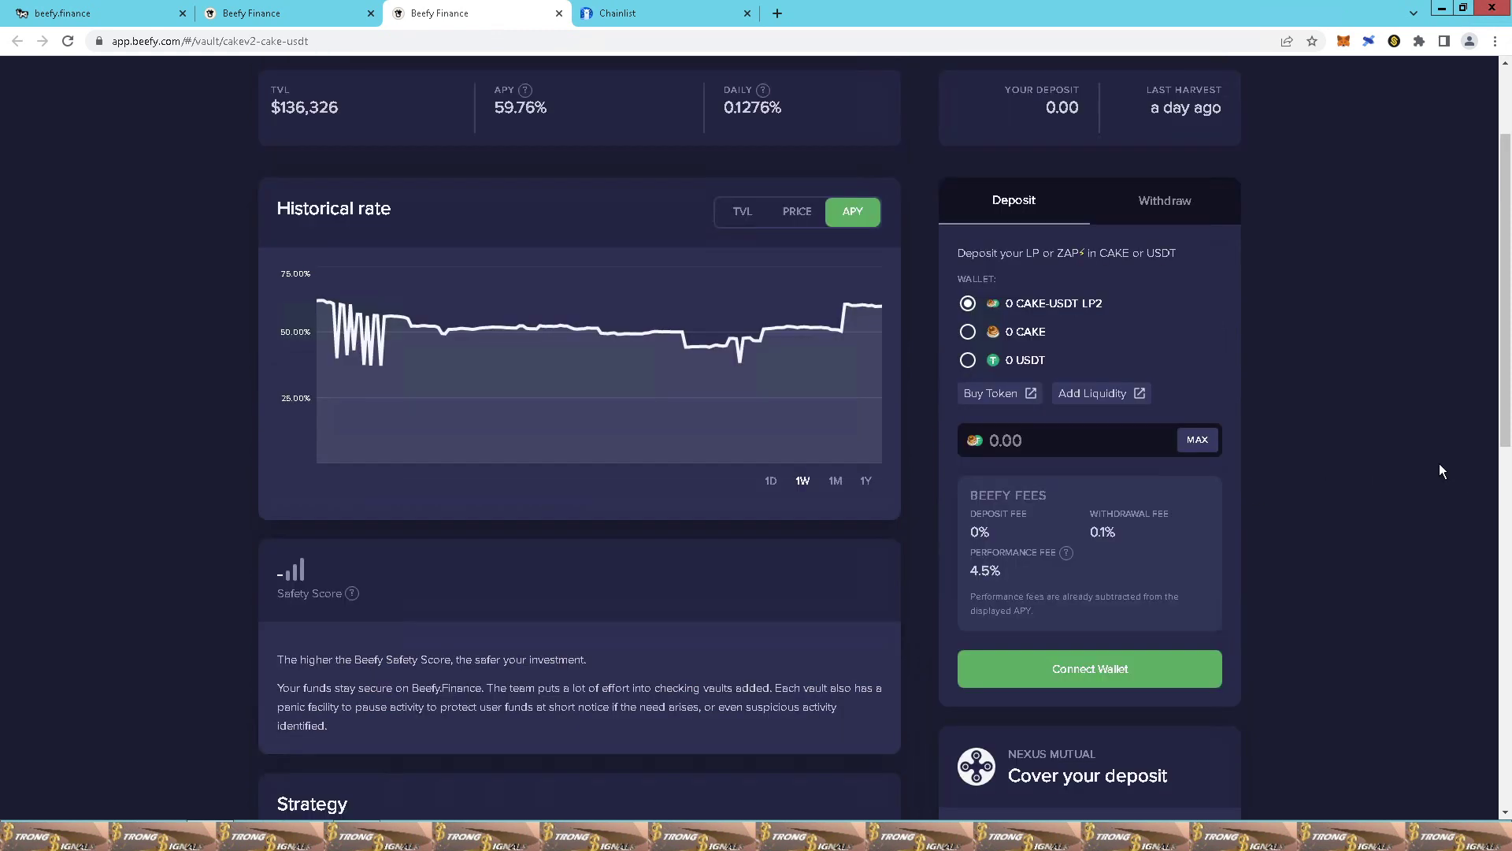
pyautogui.click(1094, 400)
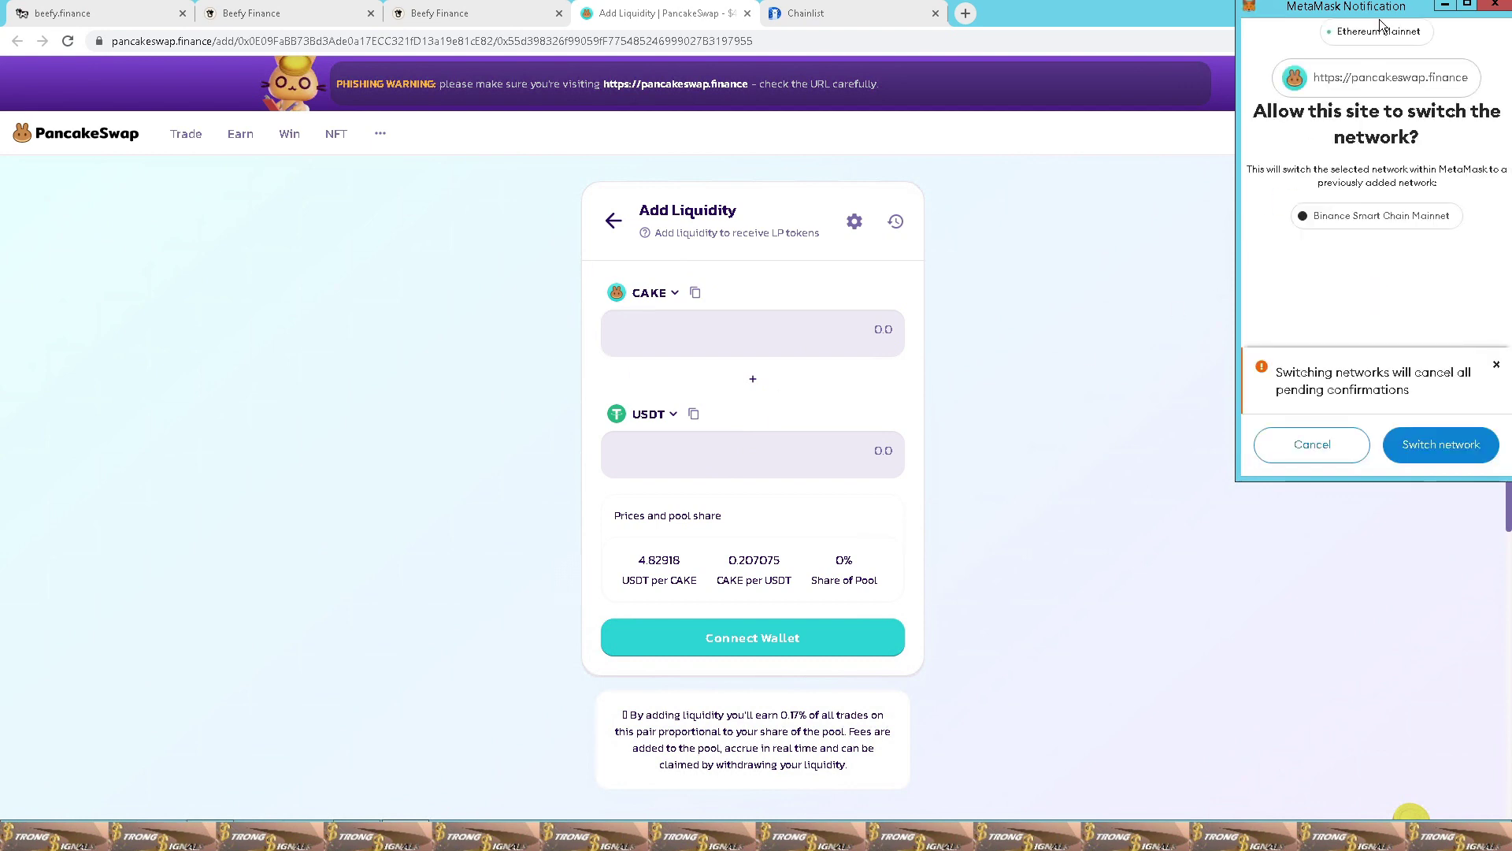
pyautogui.moveTo(1386, 9); pyautogui.dragTo(1278, 108)
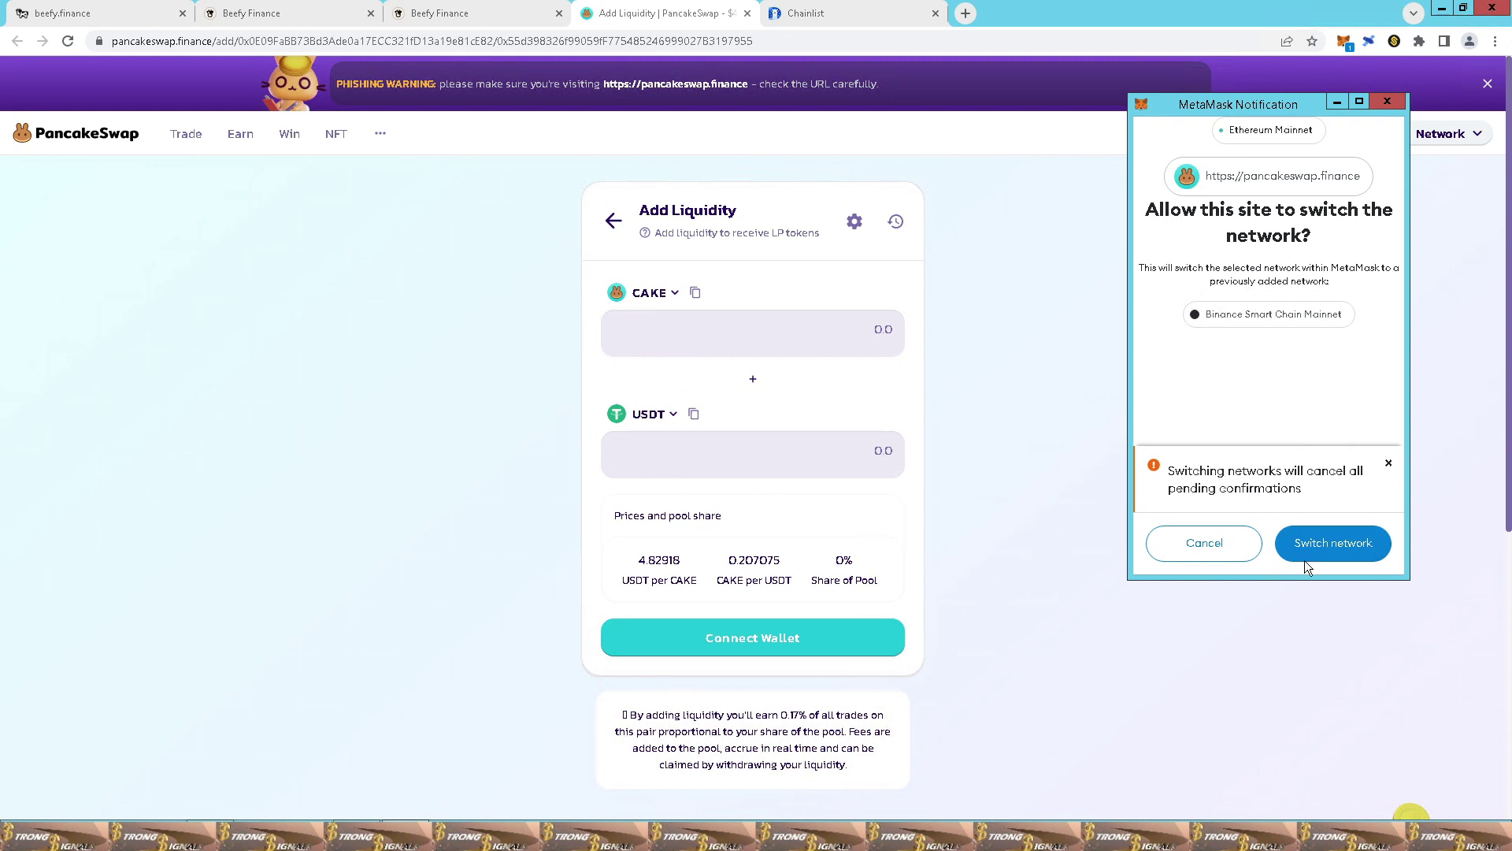
pyautogui.click(1332, 551)
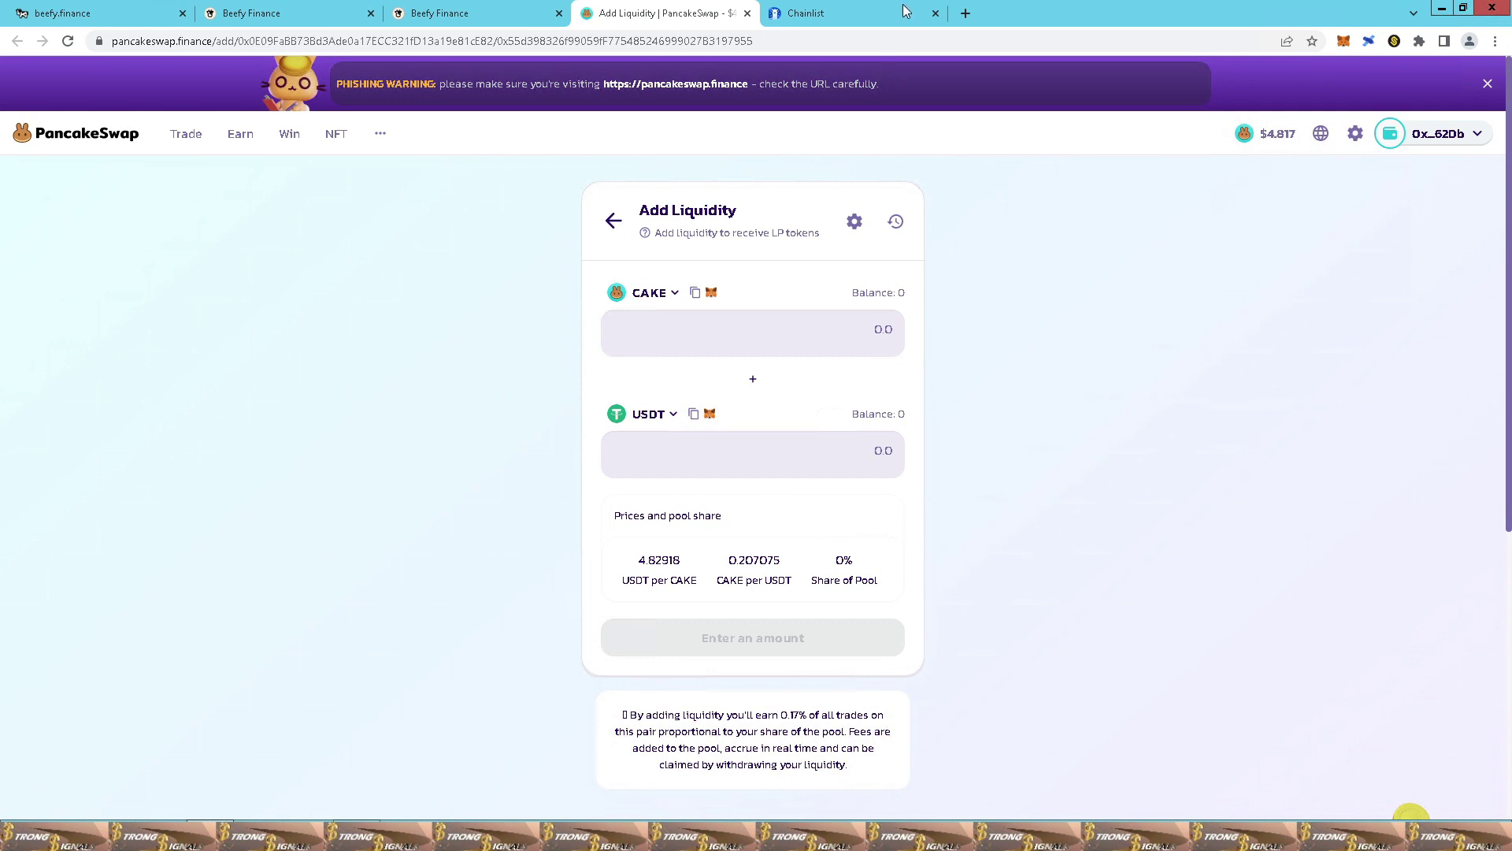
# Go to the open Chainlist page and check which networks are available in MetaMask
pyautogui.click(818, 10)
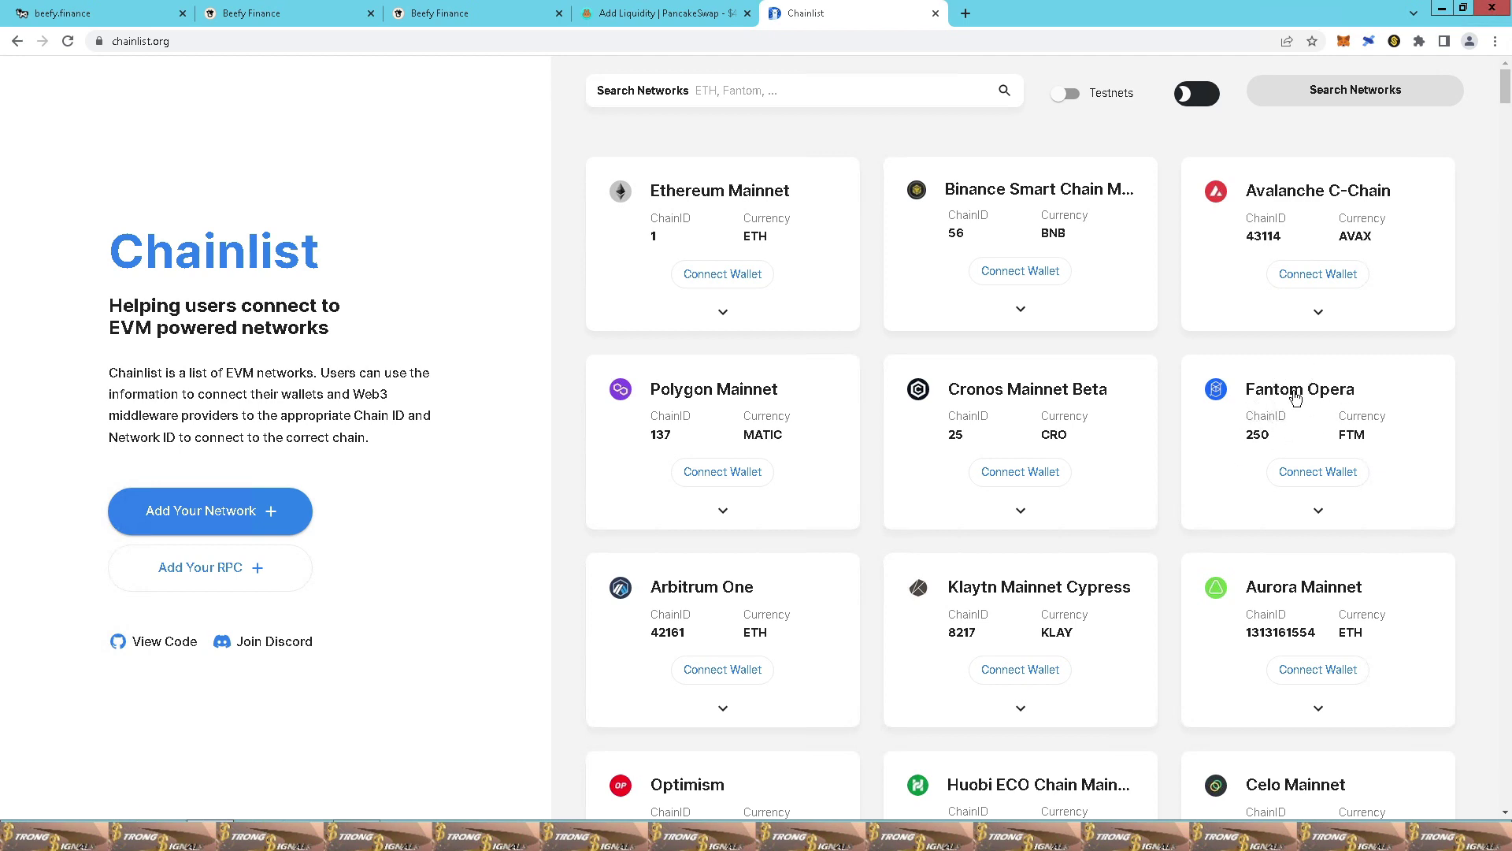
pyautogui.click(1347, 45)
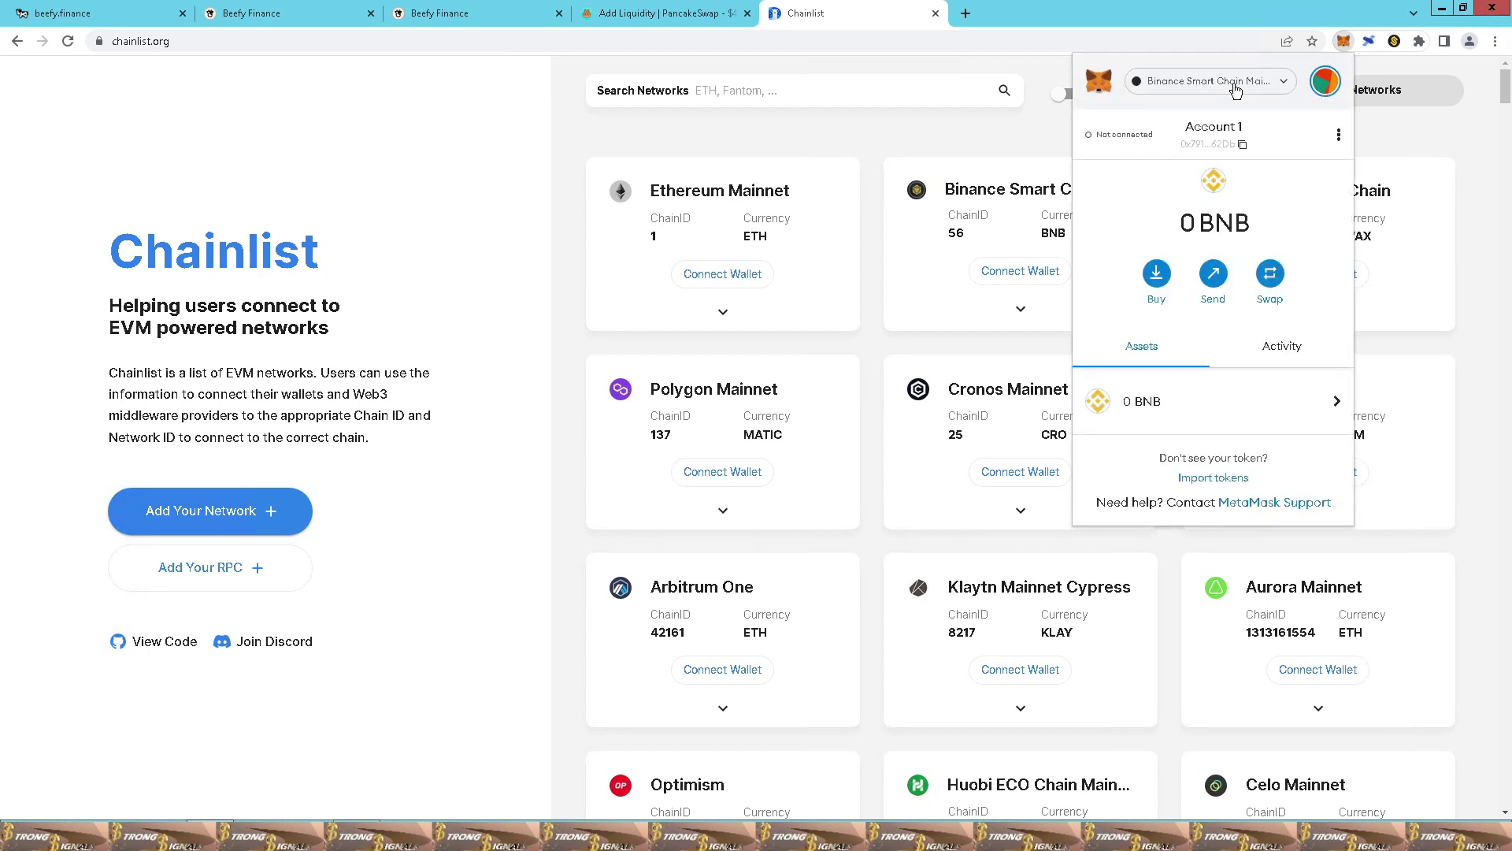
pyautogui.click(1271, 88)
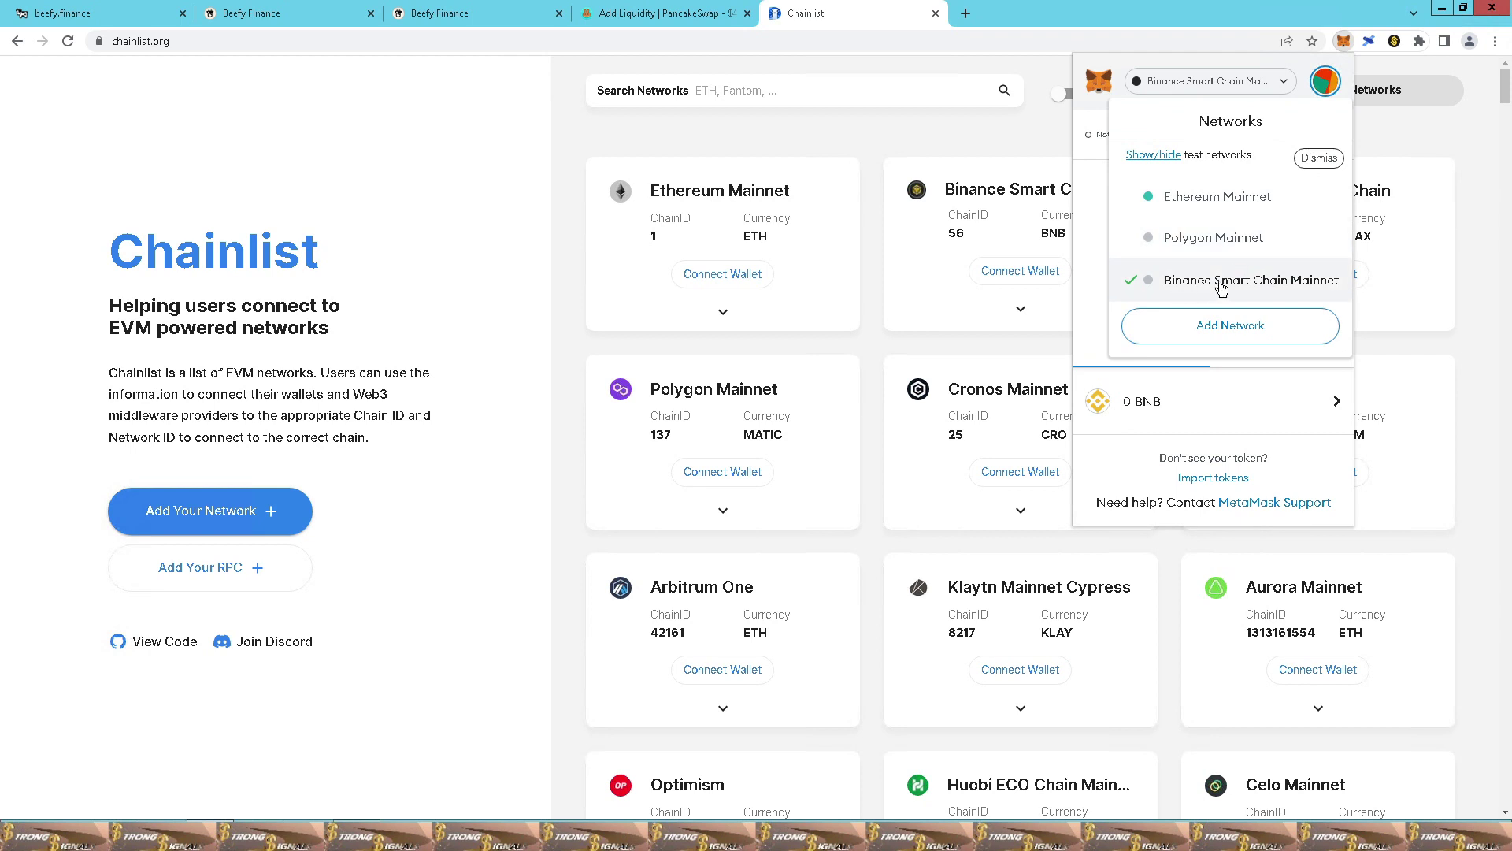
pyautogui.moveTo(1196, 239)
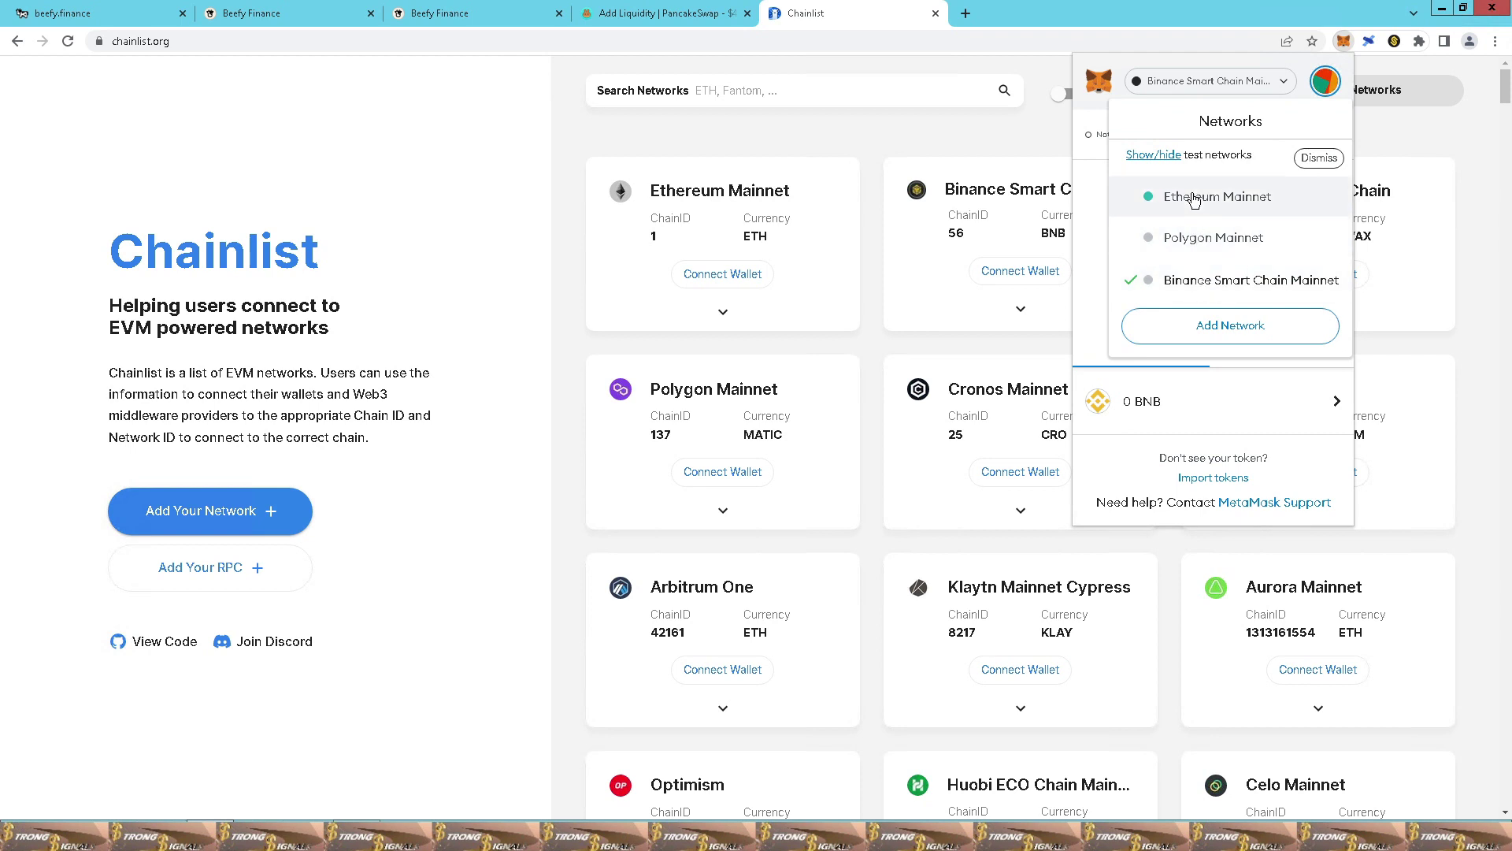
pyautogui.click(1453, 235)
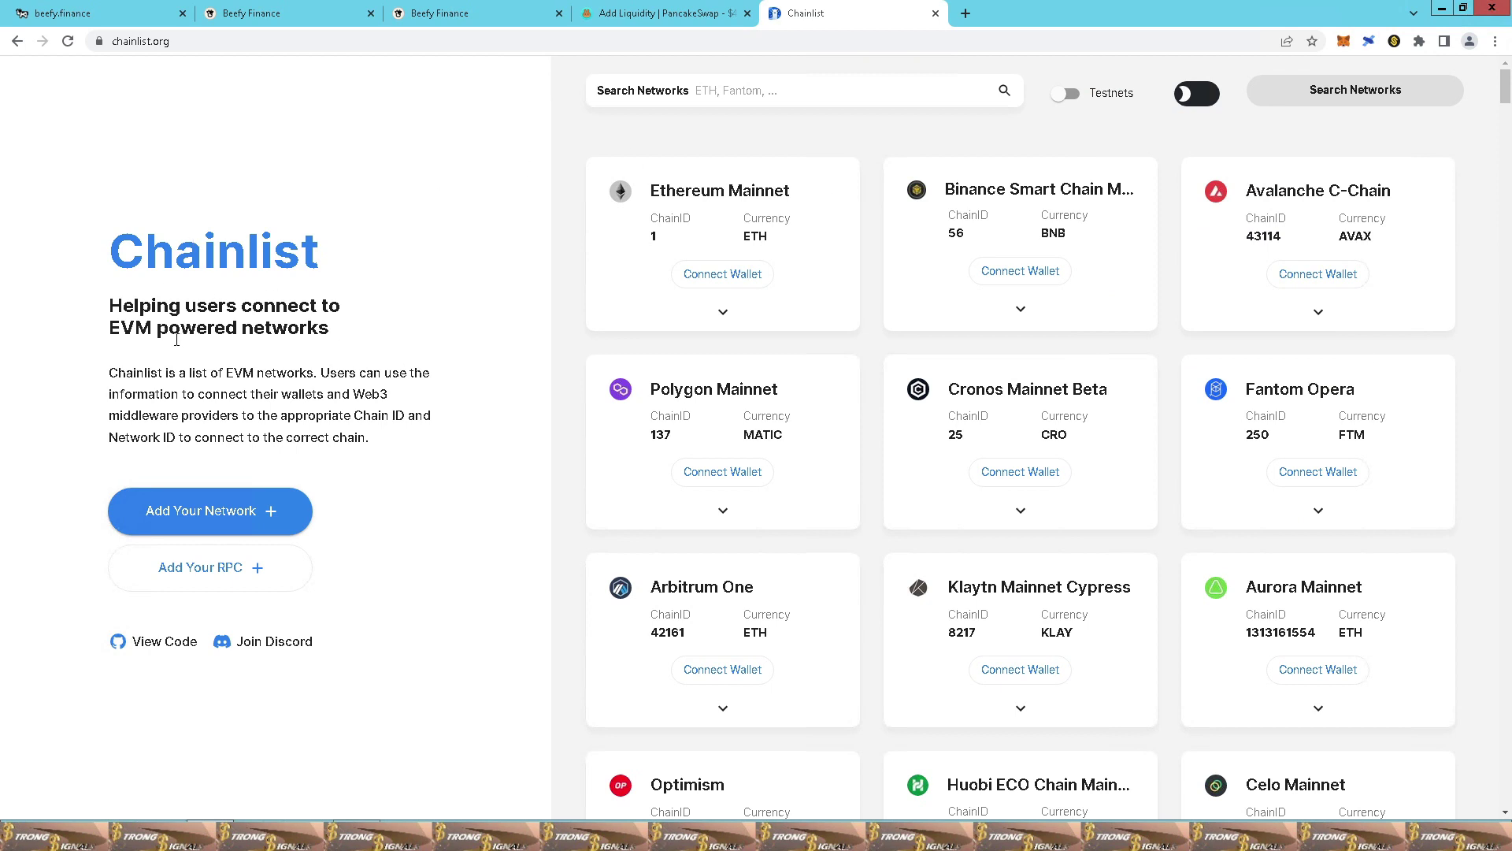
# Search Chainlist for "fant" and connect MetaMask's Account 1 to the site from the Fantom Opera card
pyautogui.click(758, 92)
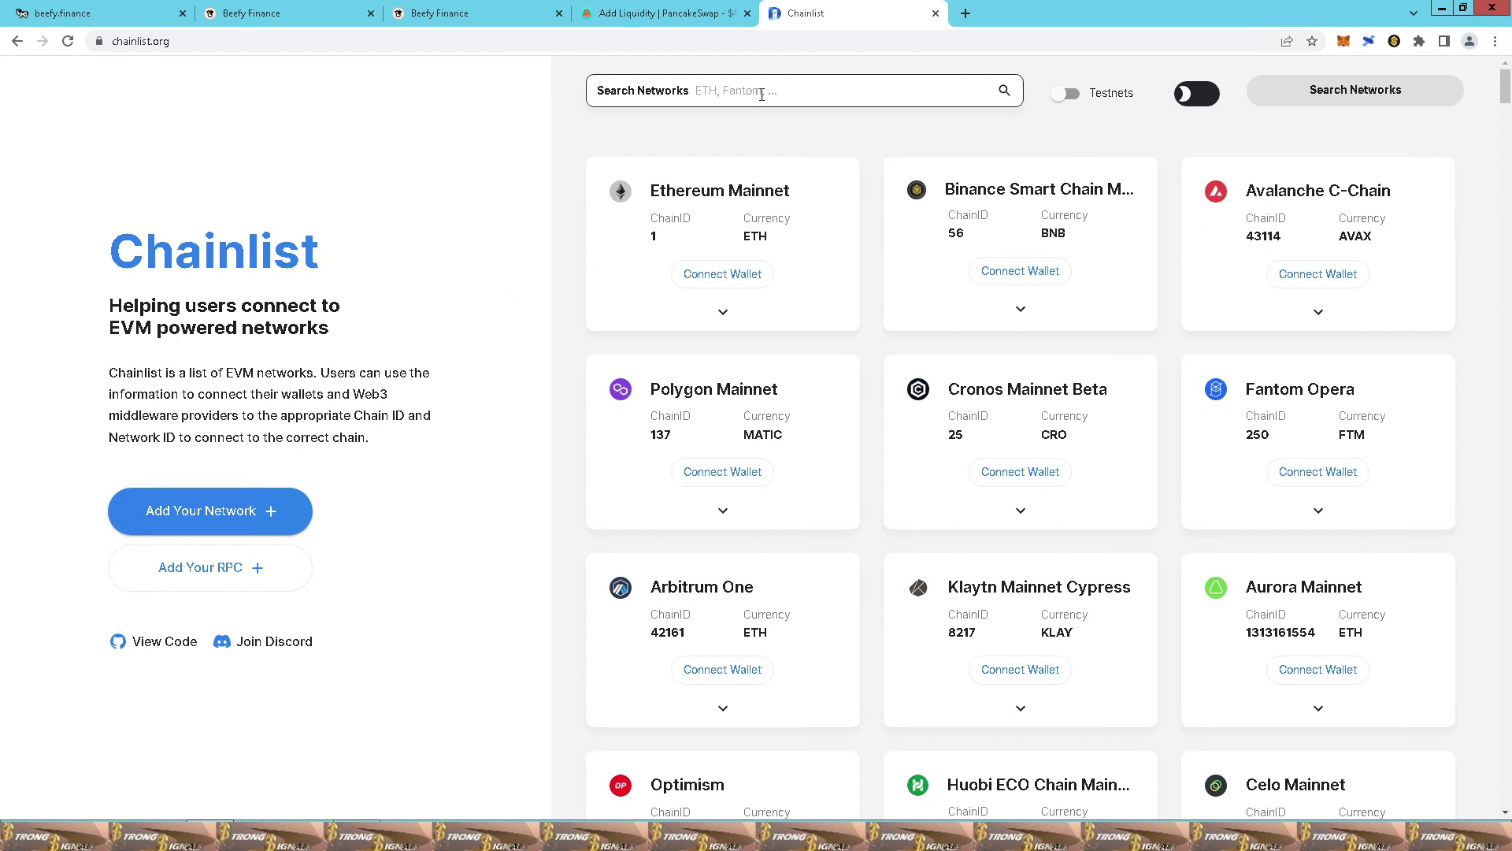
pyautogui.write('fant')
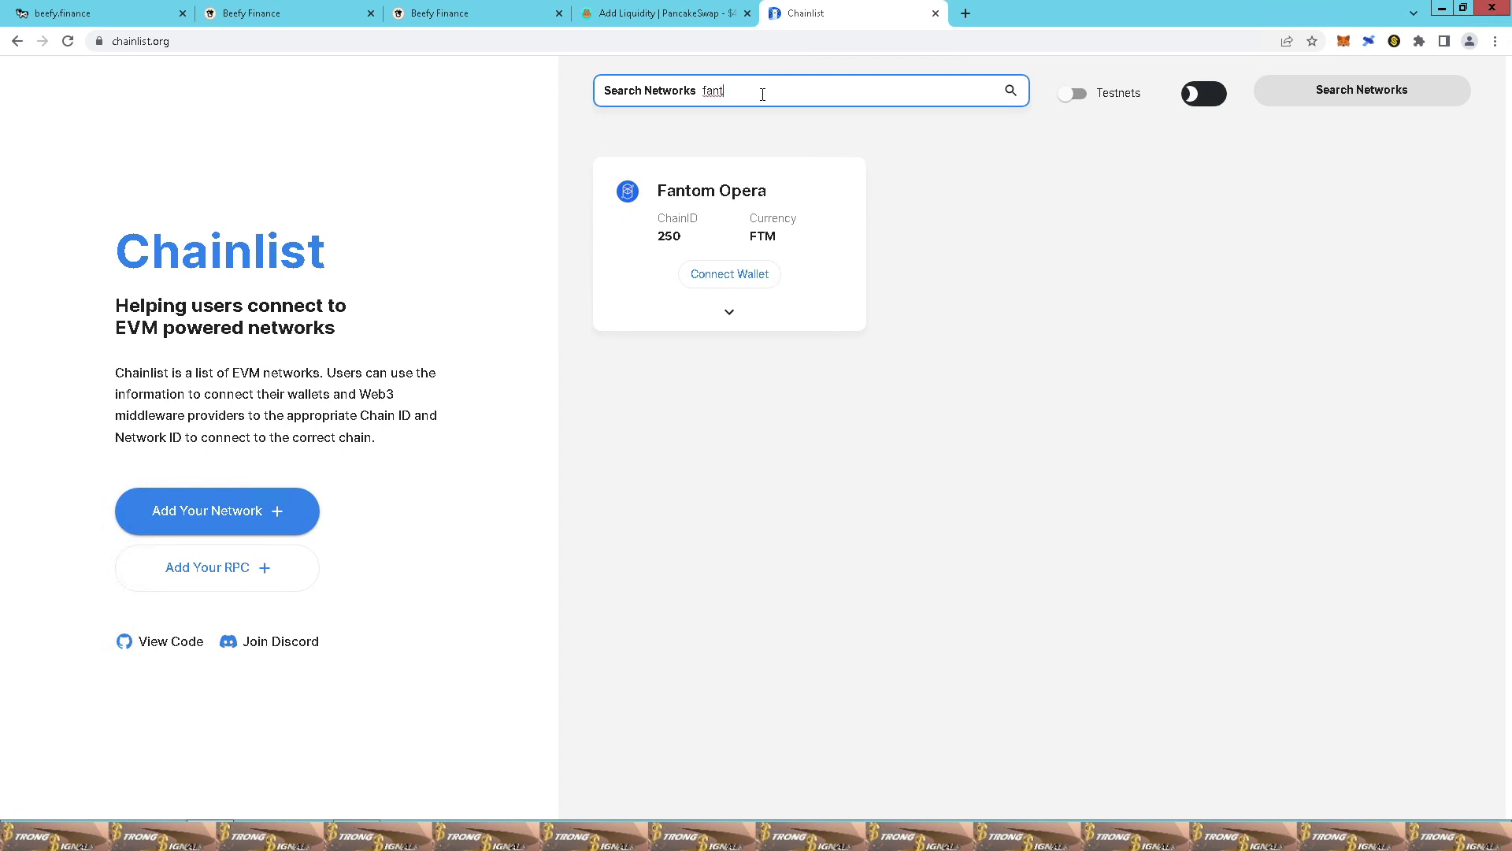
pyautogui.click(726, 285)
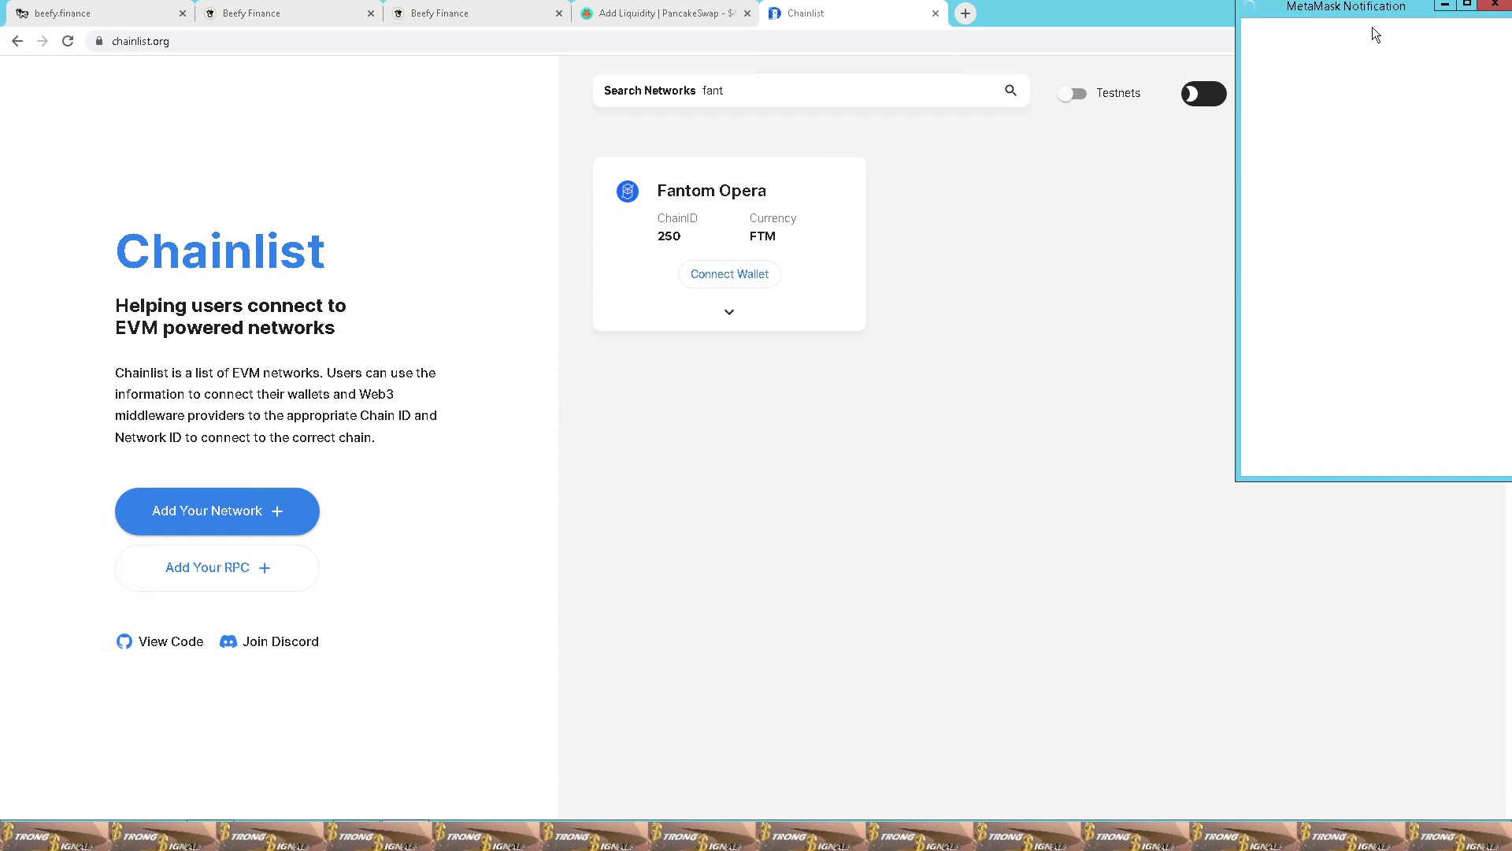
pyautogui.moveTo(1373, 11); pyautogui.dragTo(1311, 85)
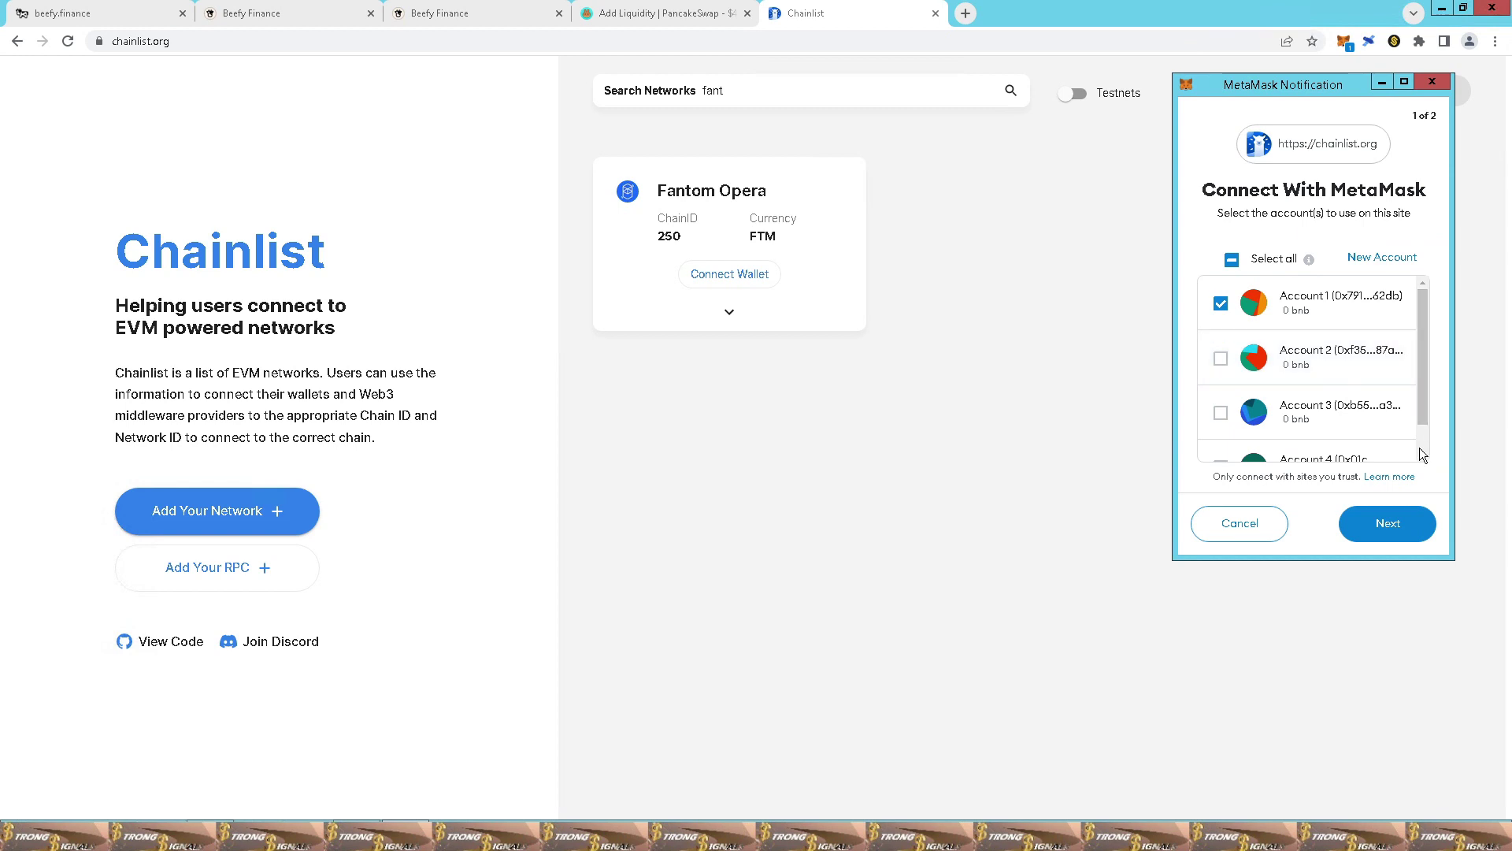
pyautogui.click(1390, 524)
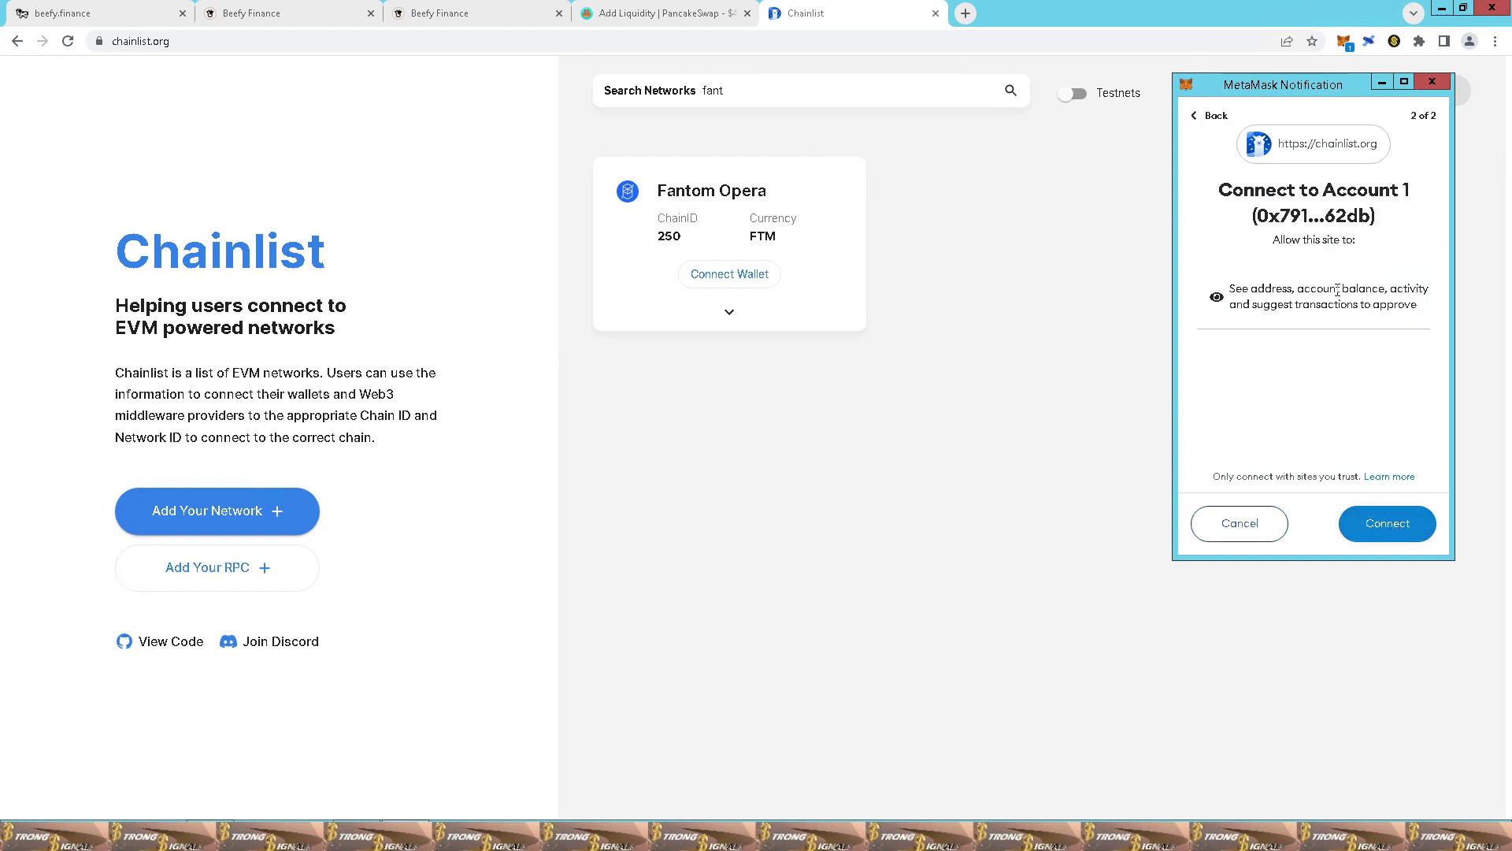
pyautogui.click(1388, 525)
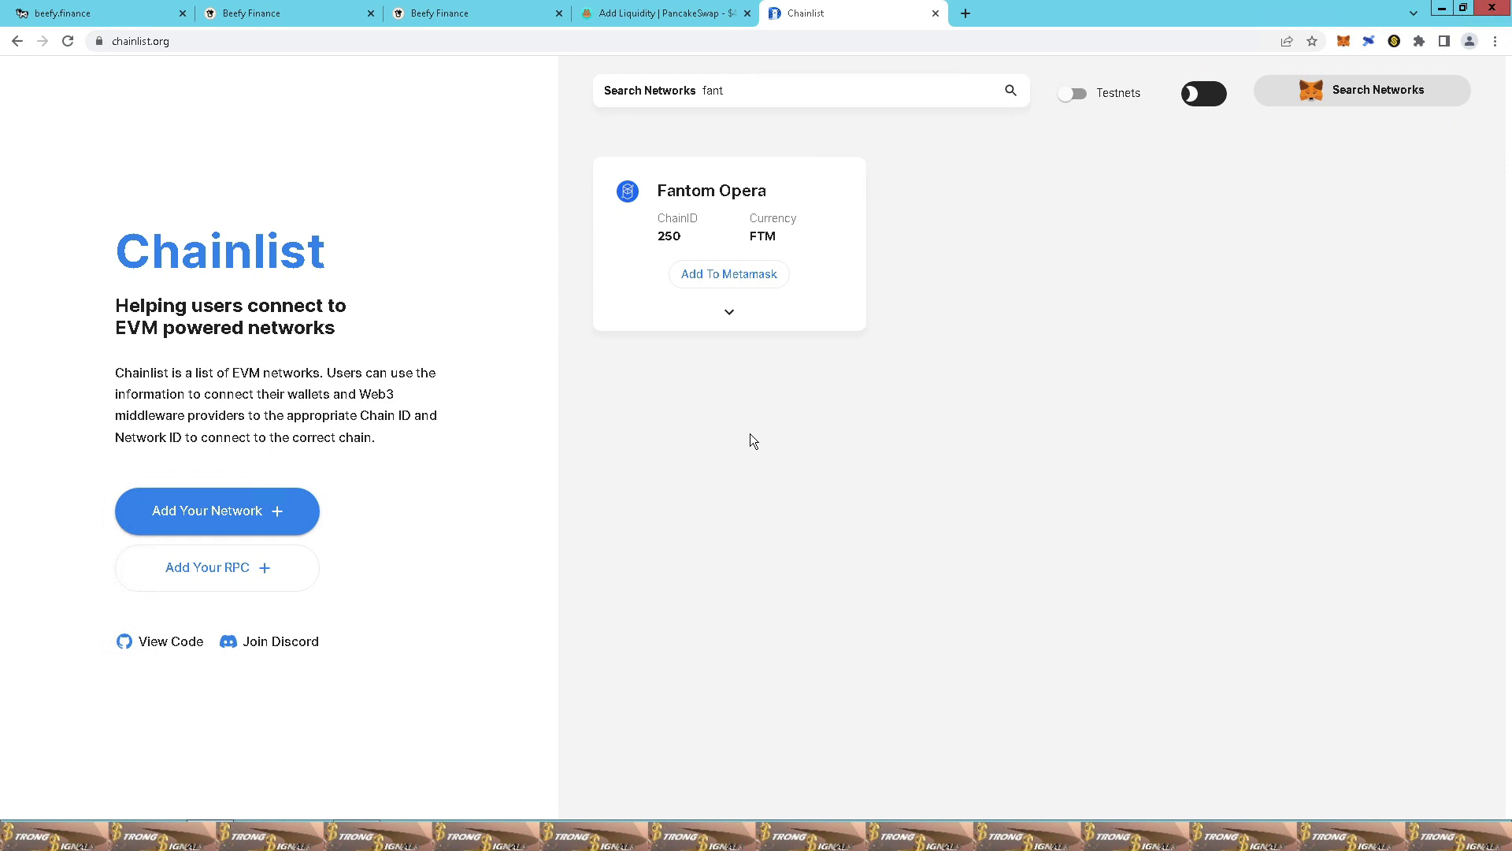
# Add the Fantom Opera network to MetaMask, approving both the addition and the switch to it
pyautogui.click(745, 277)
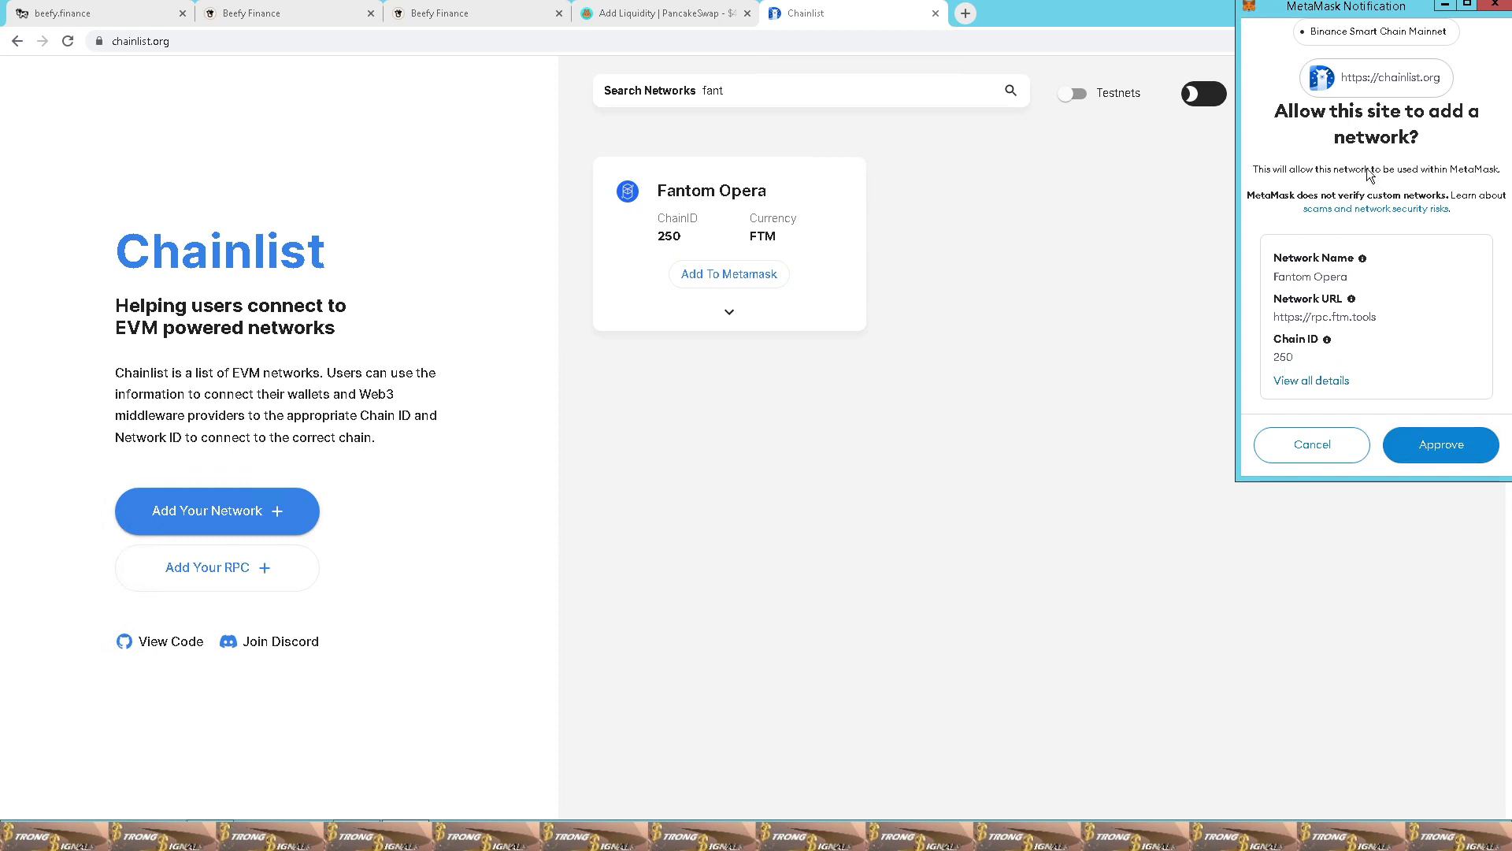
pyautogui.click(1440, 453)
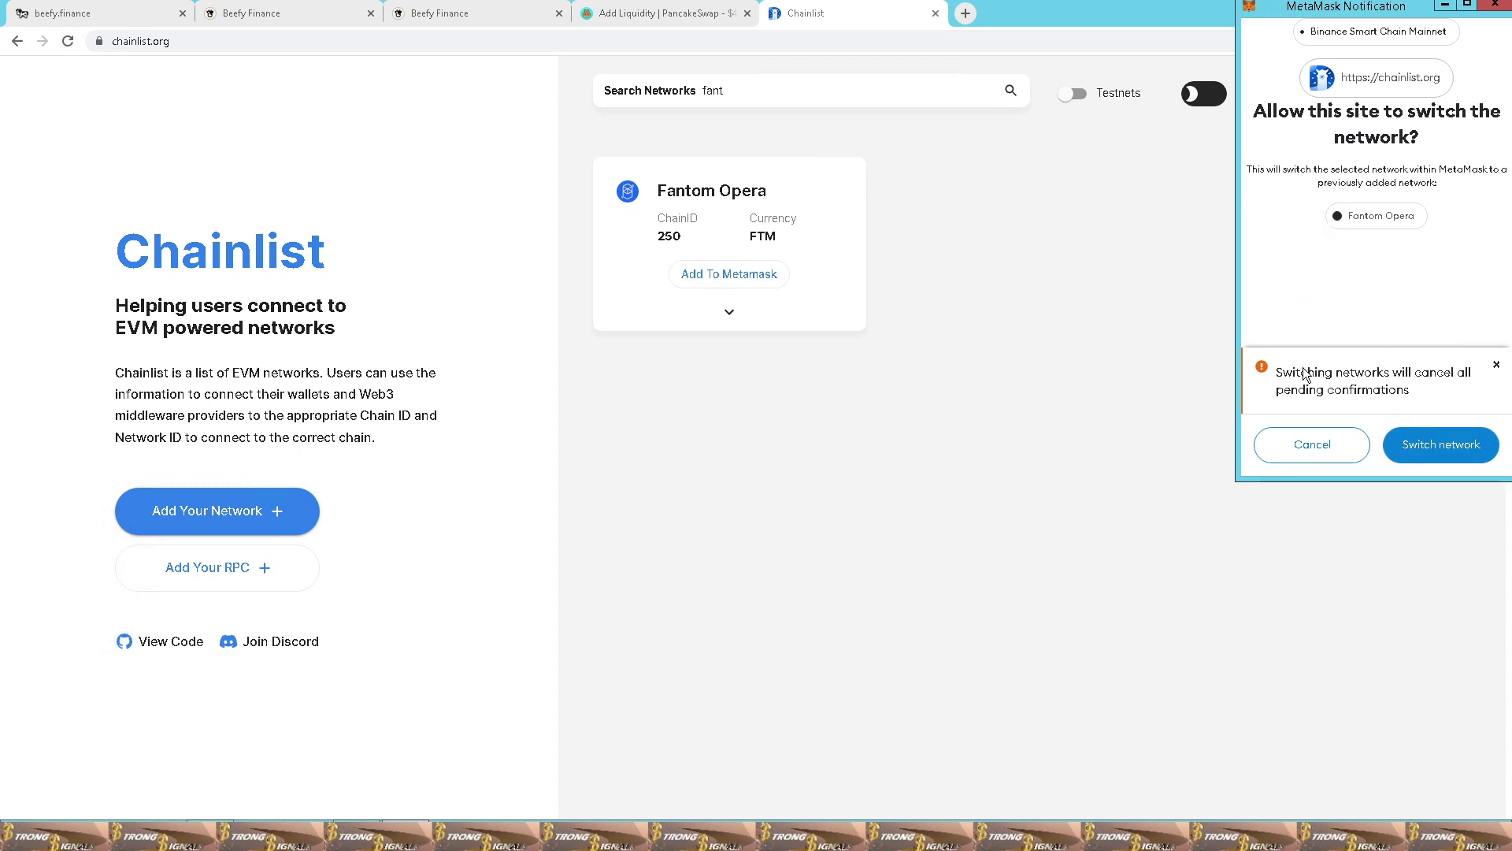
pyautogui.click(1439, 461)
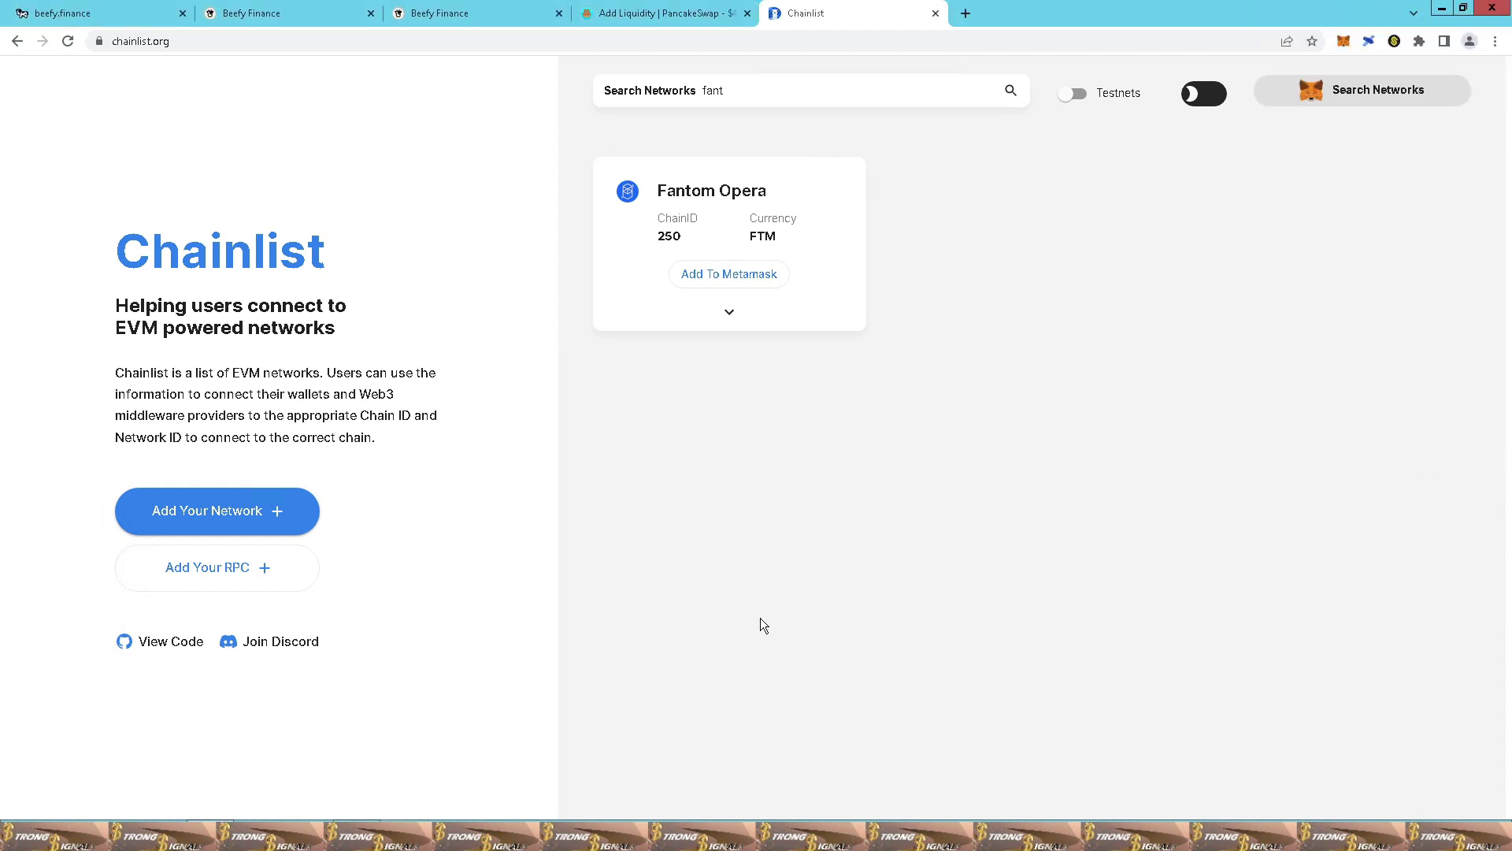
# Disconnect Account 1 from chainlist.org in MetaMask and close the wallet
pyautogui.click(1343, 41)
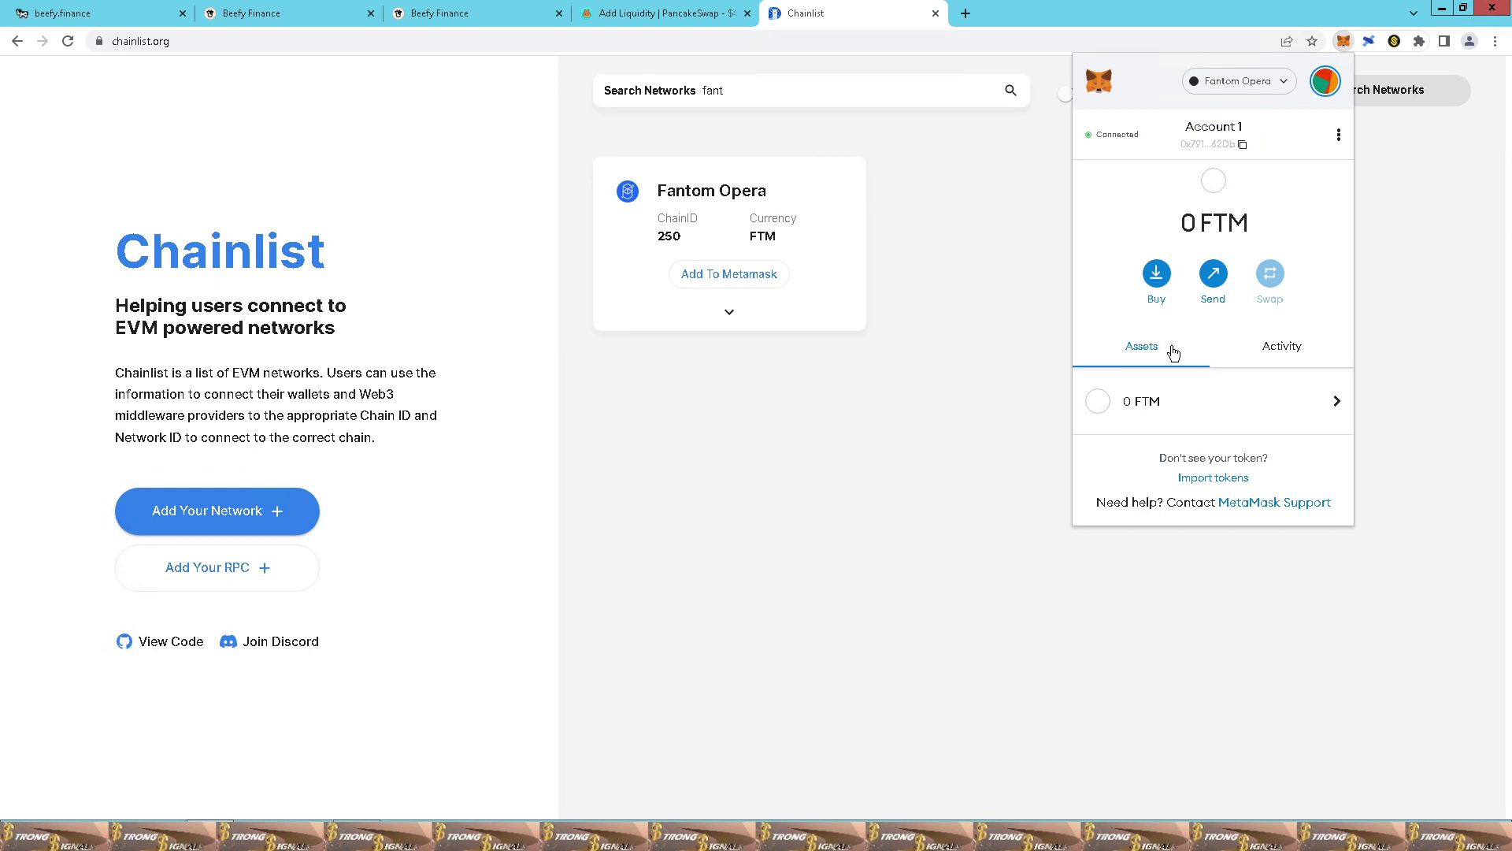
pyautogui.click(1120, 138)
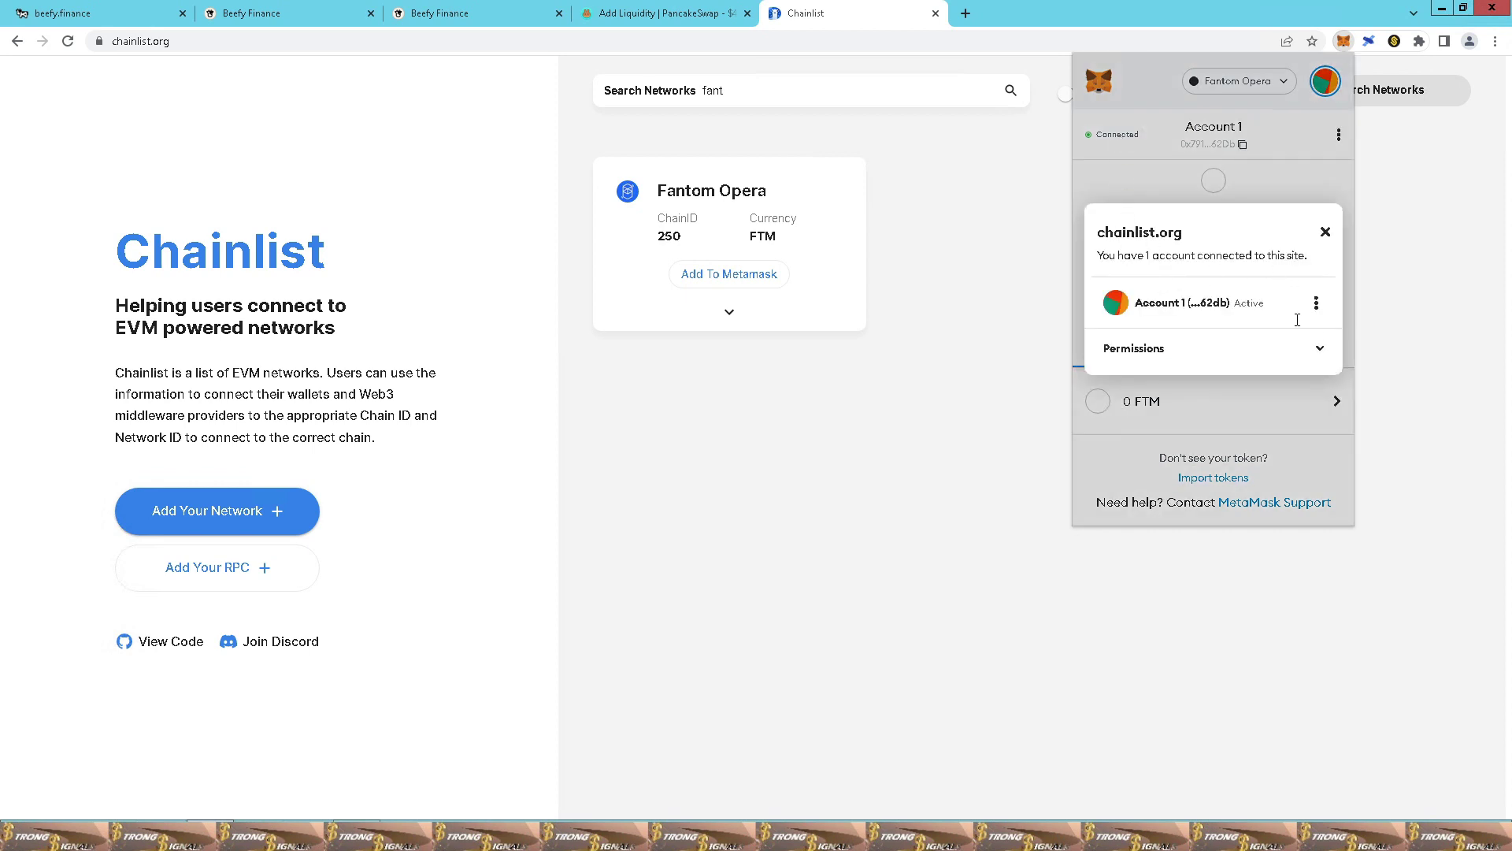
pyautogui.click(1316, 303)
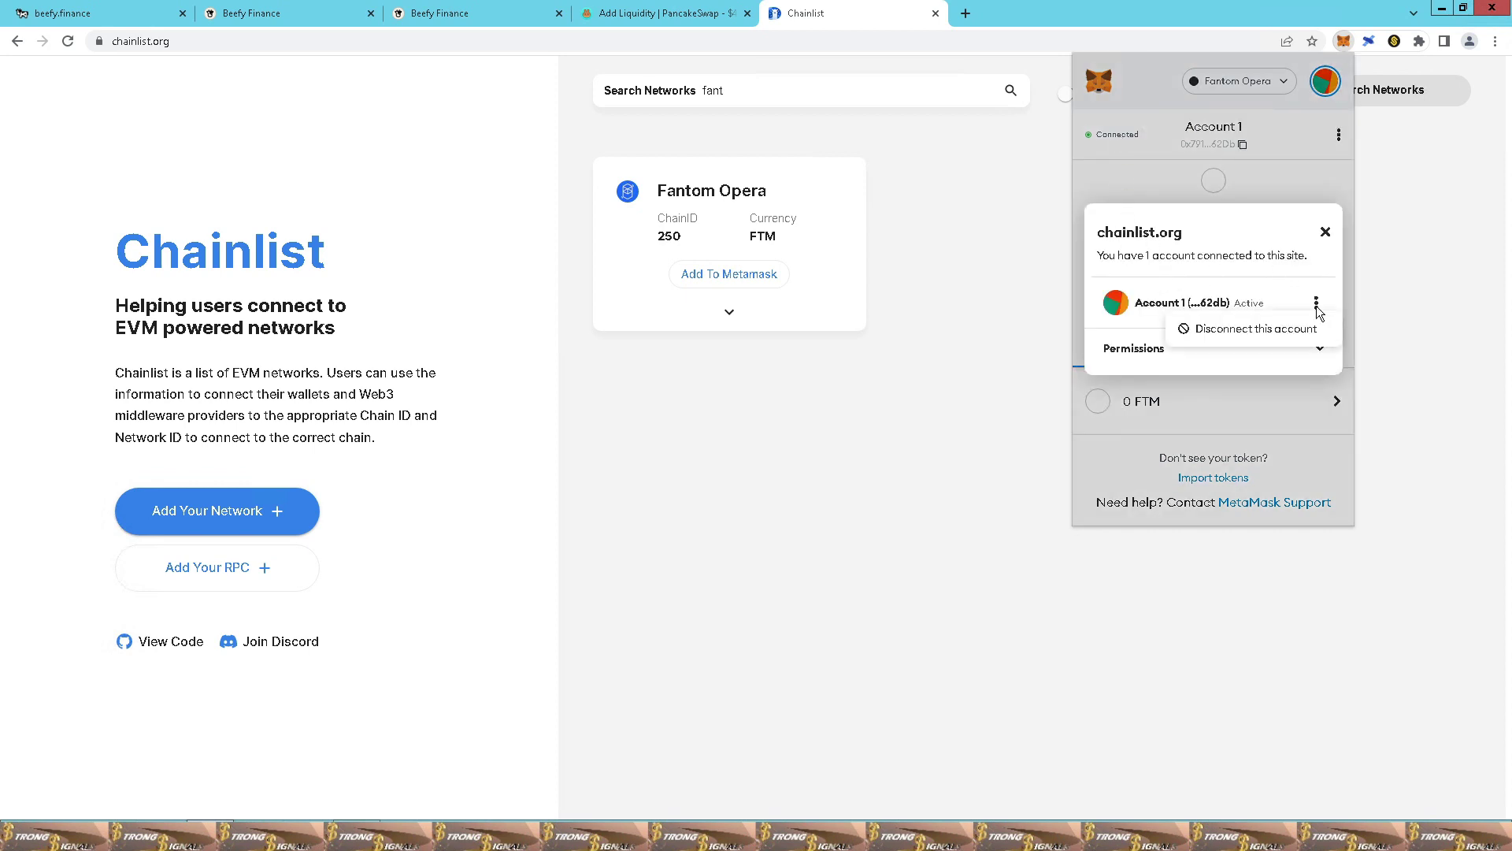
pyautogui.click(1242, 335)
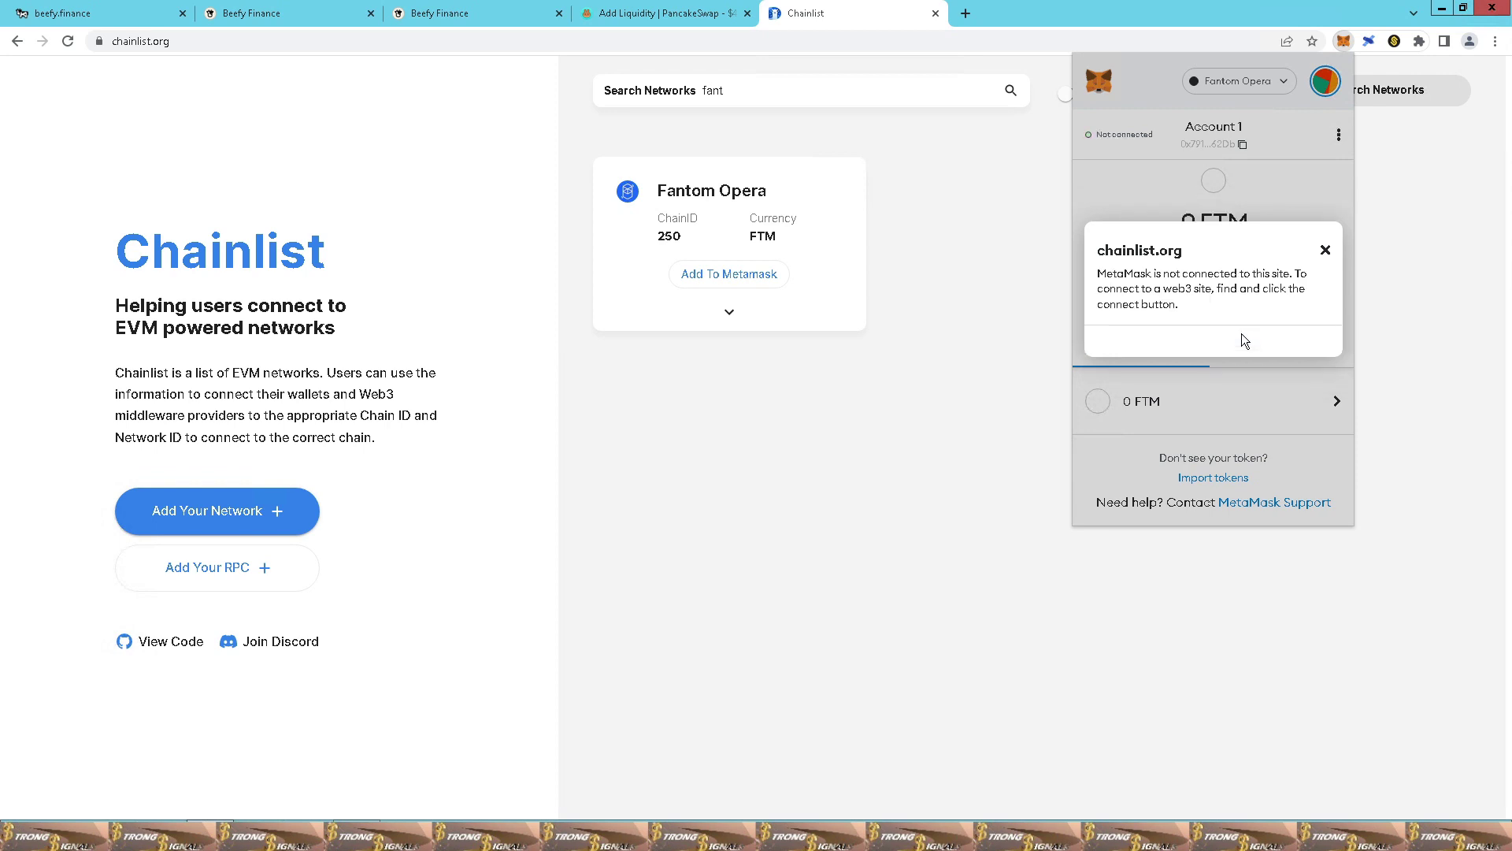
pyautogui.click(1326, 252)
pyautogui.click(847, 437)
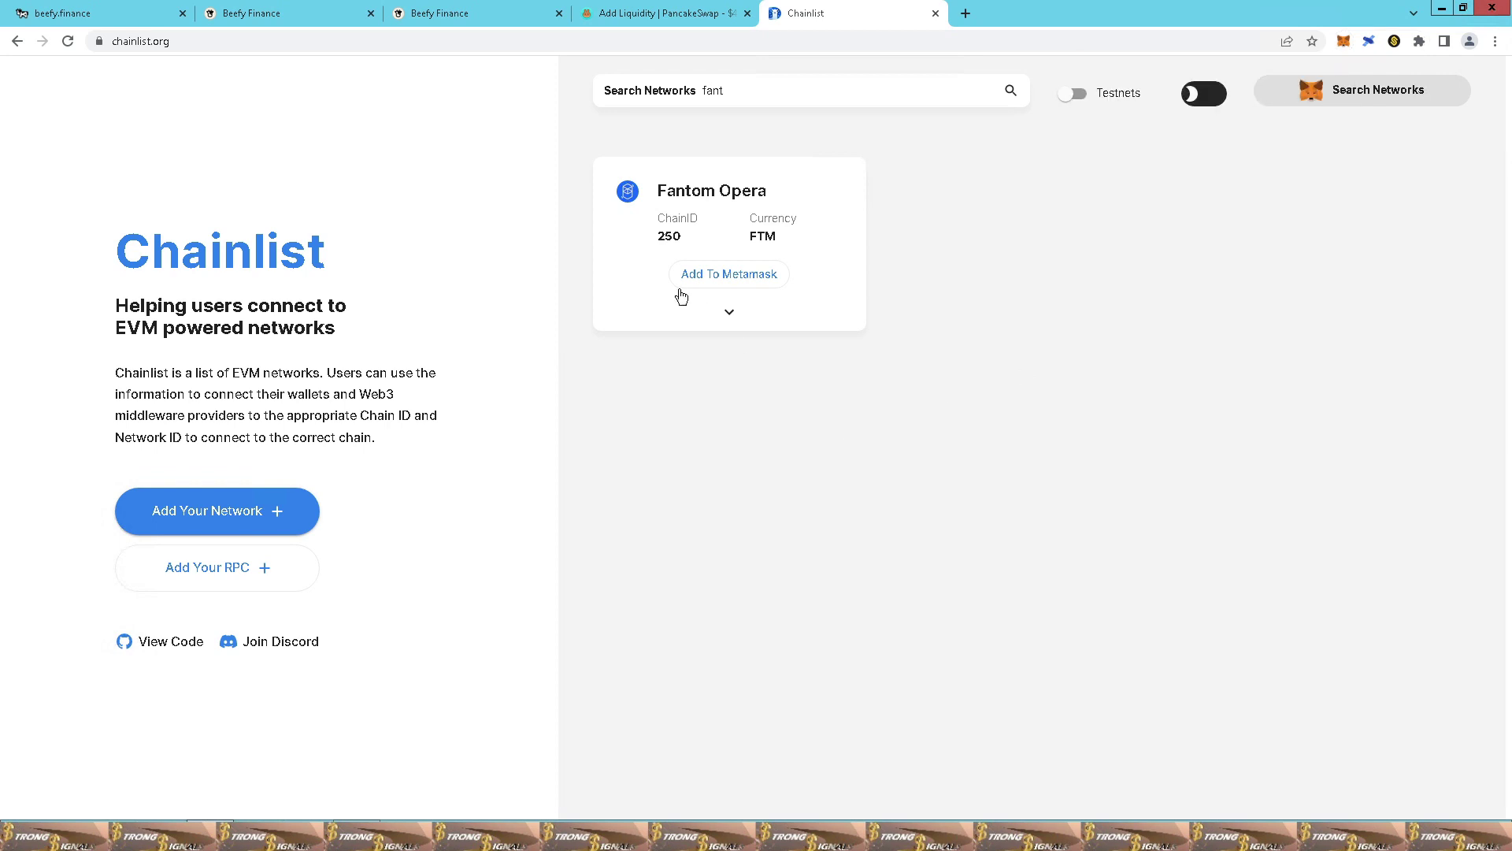
# Reload Chainlist and check MetaMask's connection status for the site
pyautogui.click(66, 40)
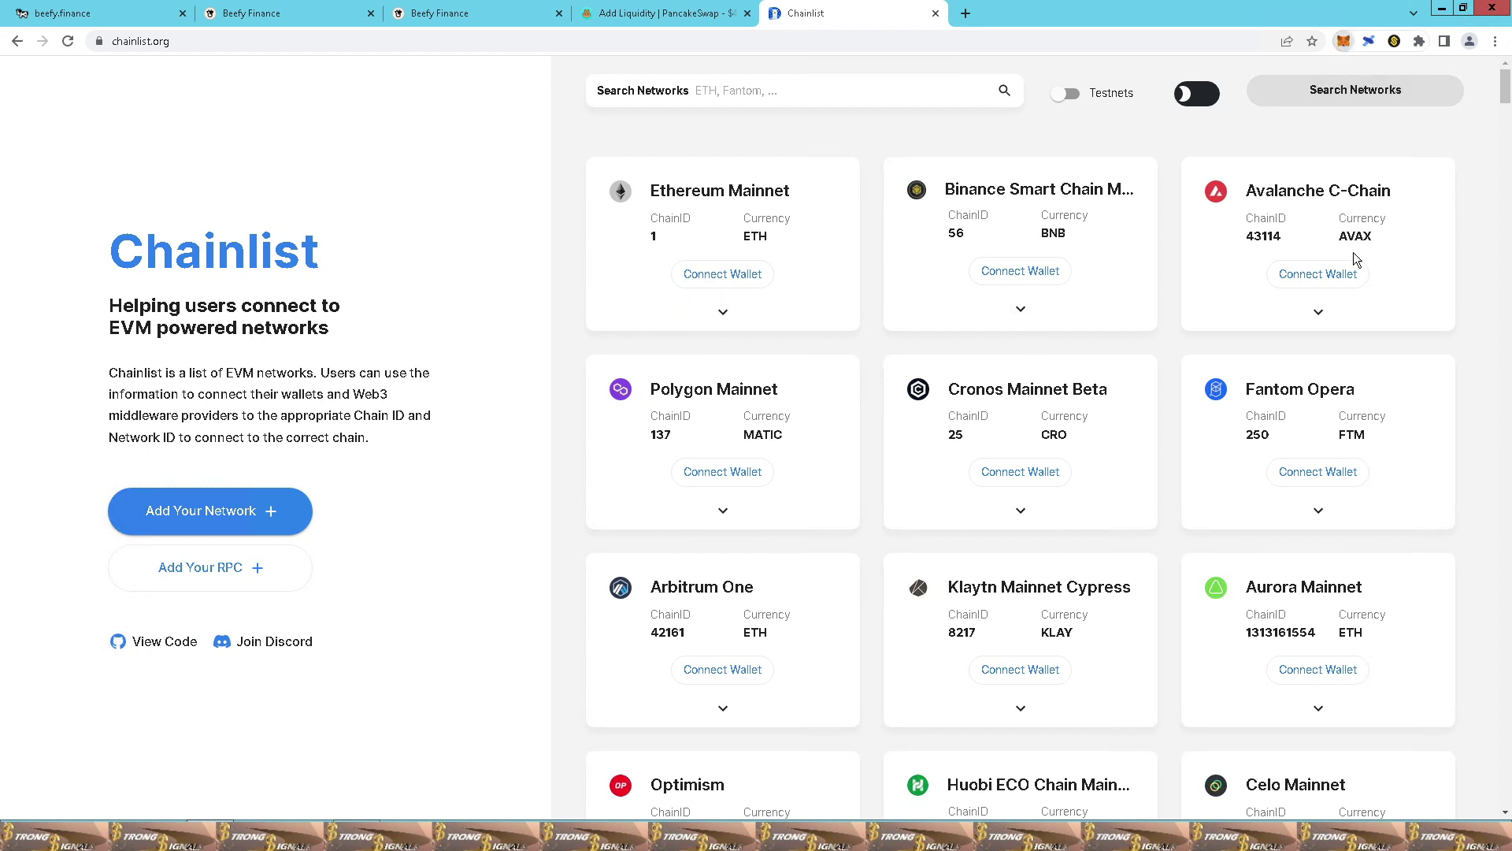
pyautogui.click(1317, 273)
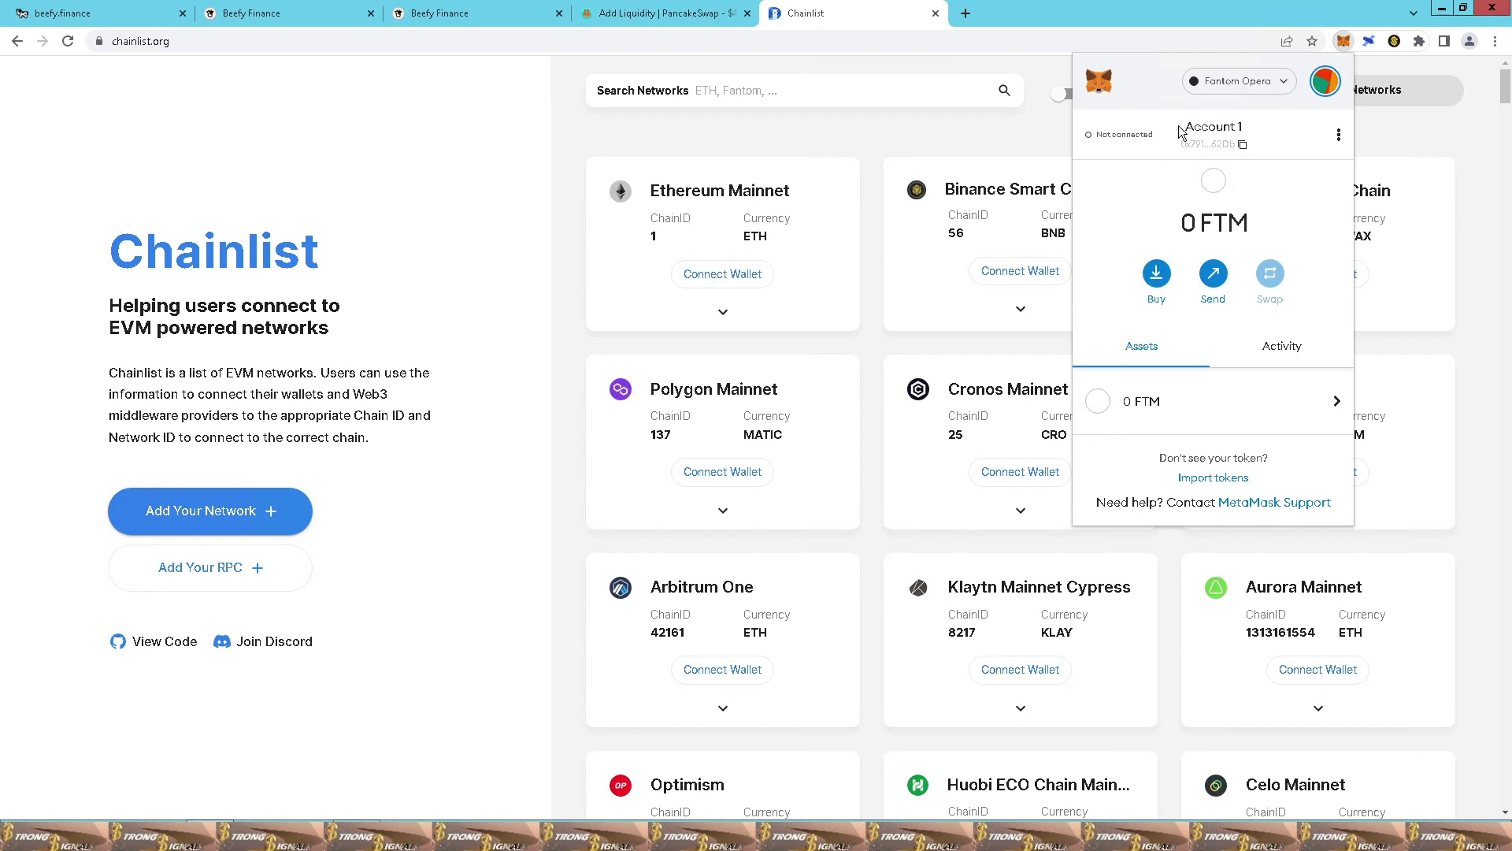
pyautogui.click(570, 242)
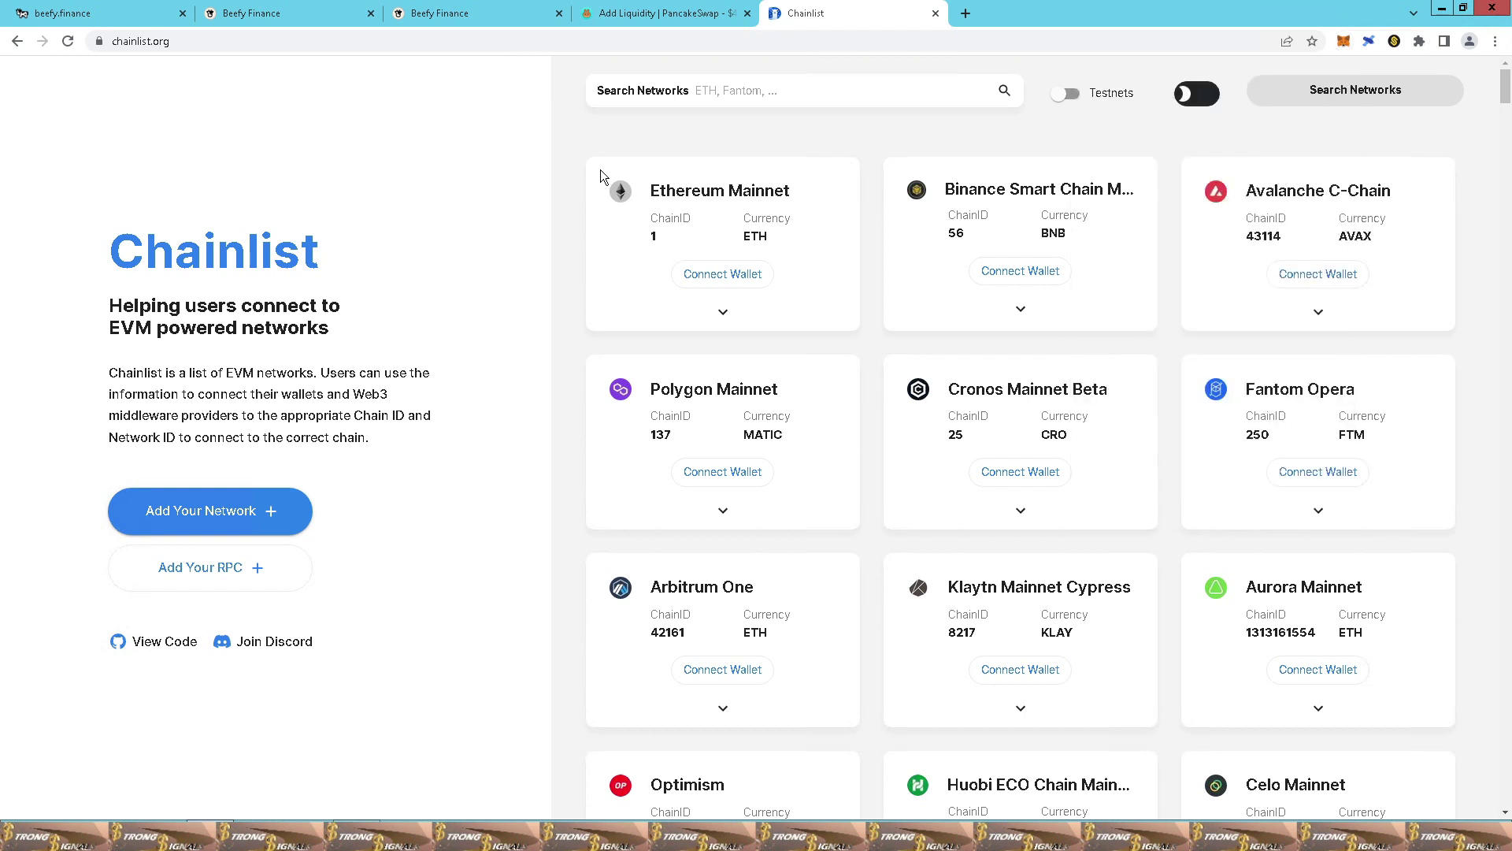
# Return to PancakeSwap's Add Liquidity page and switch MetaMask's network to Binance Smart Chain Mainnet
pyautogui.click(640, 24)
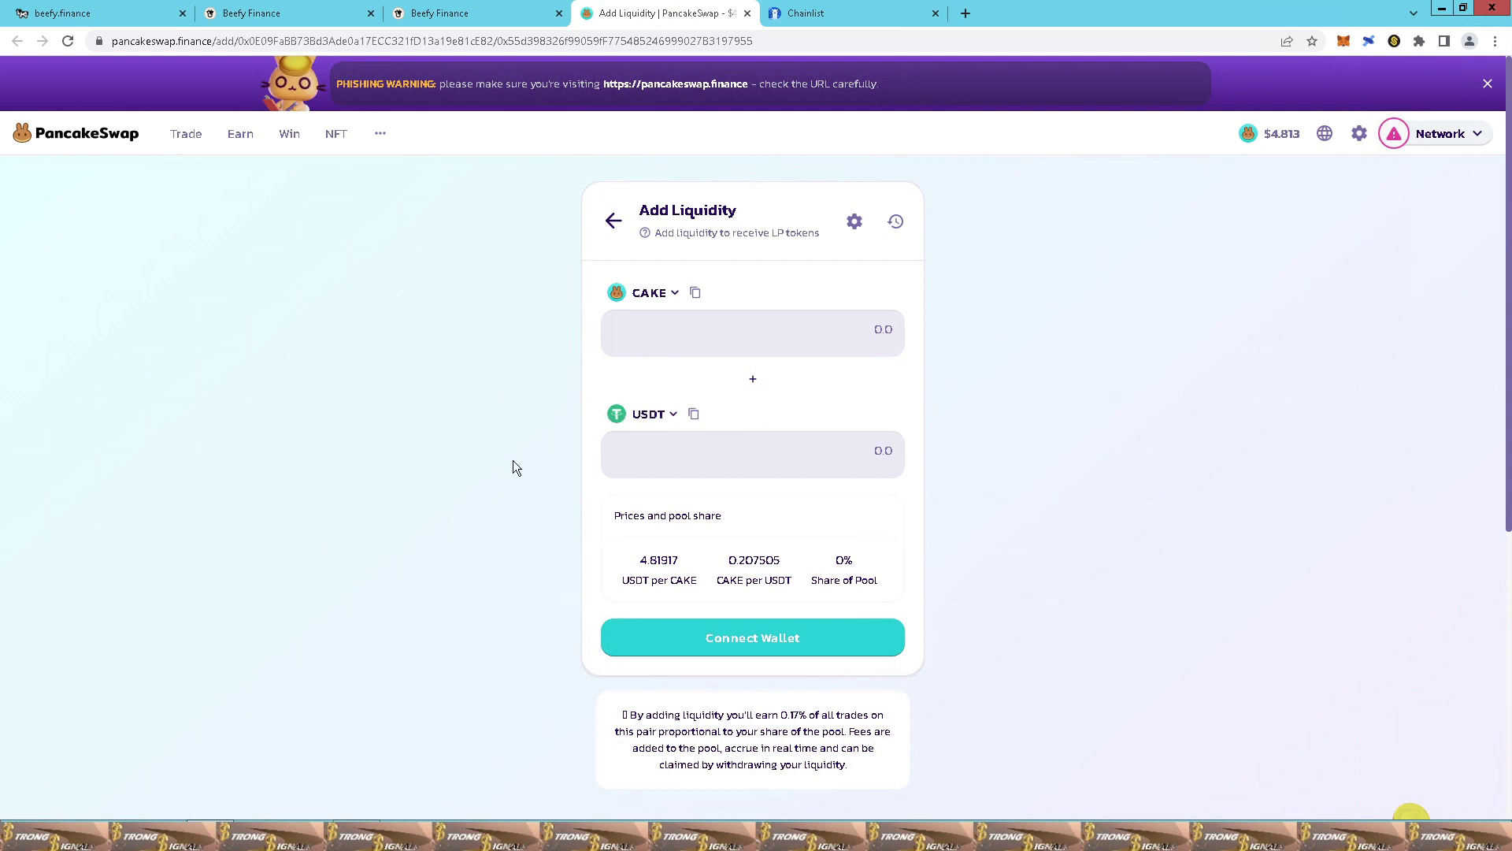
pyautogui.moveTo(1441, 136)
pyautogui.hotkey('alt', 'shift', 'm')
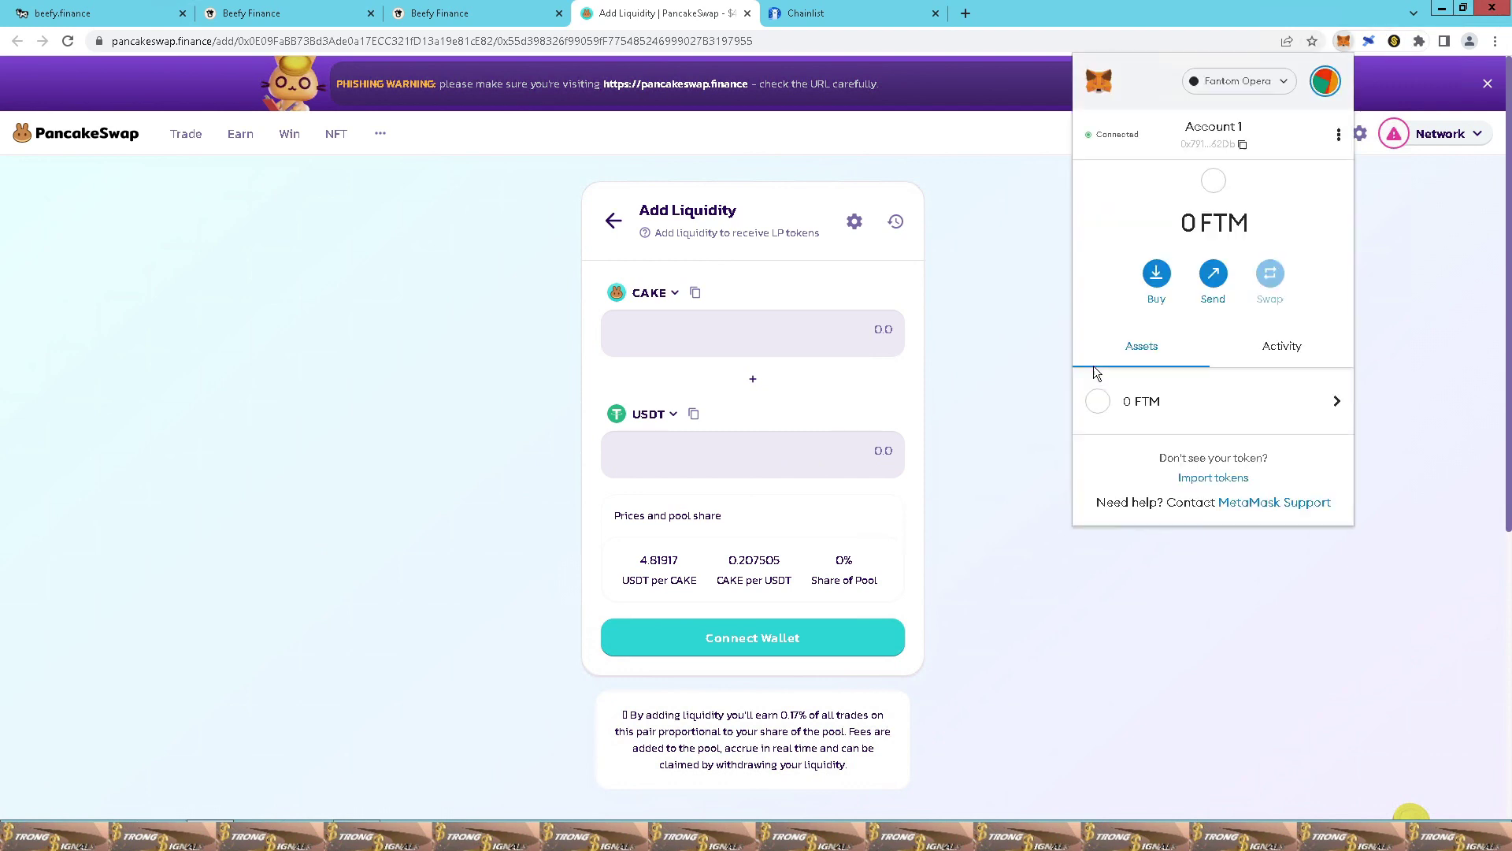
pyautogui.click(1290, 85)
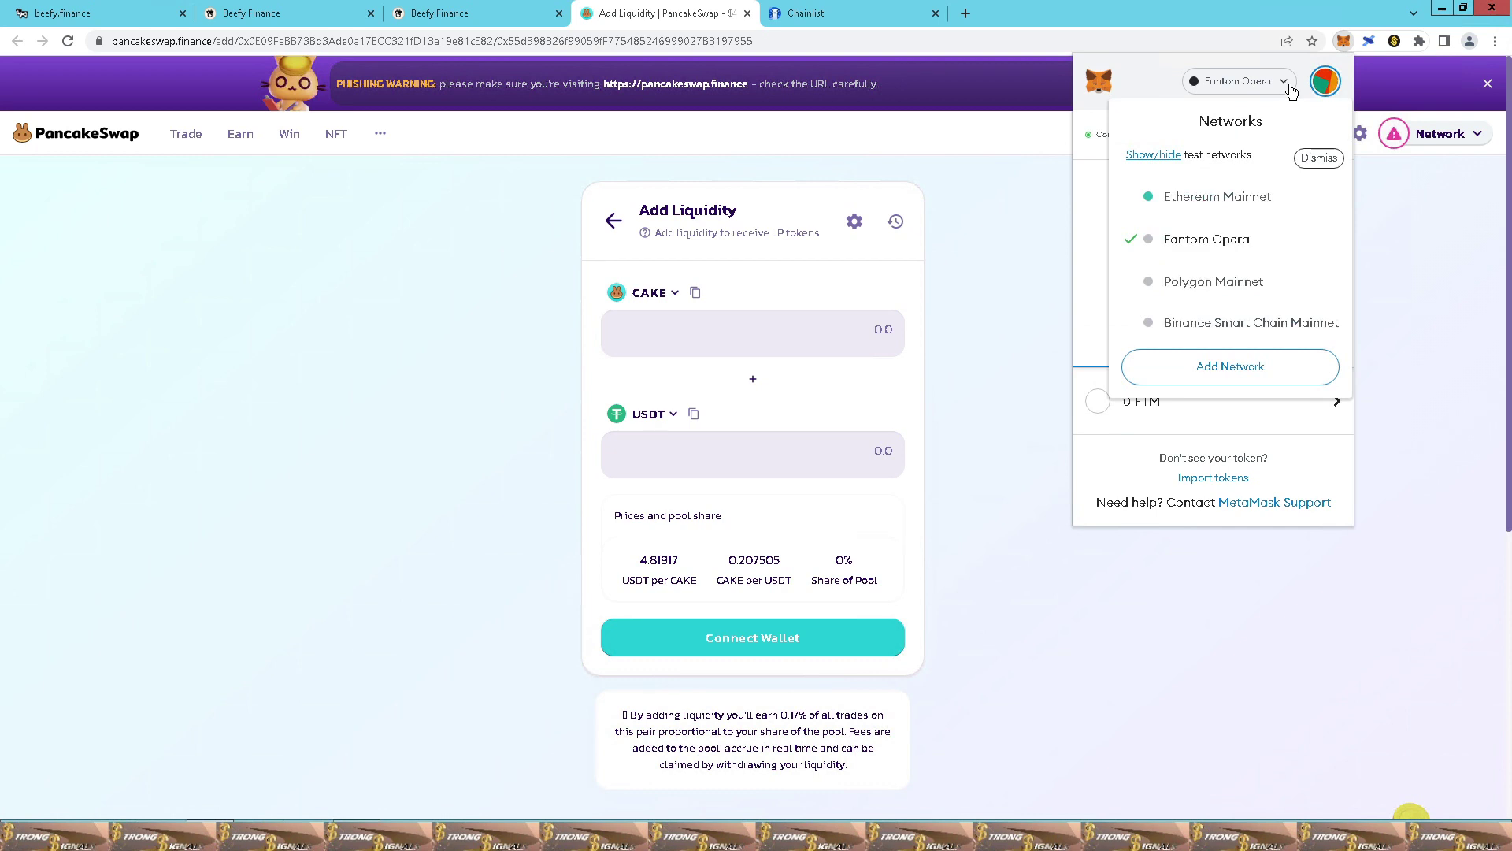
pyautogui.click(1213, 322)
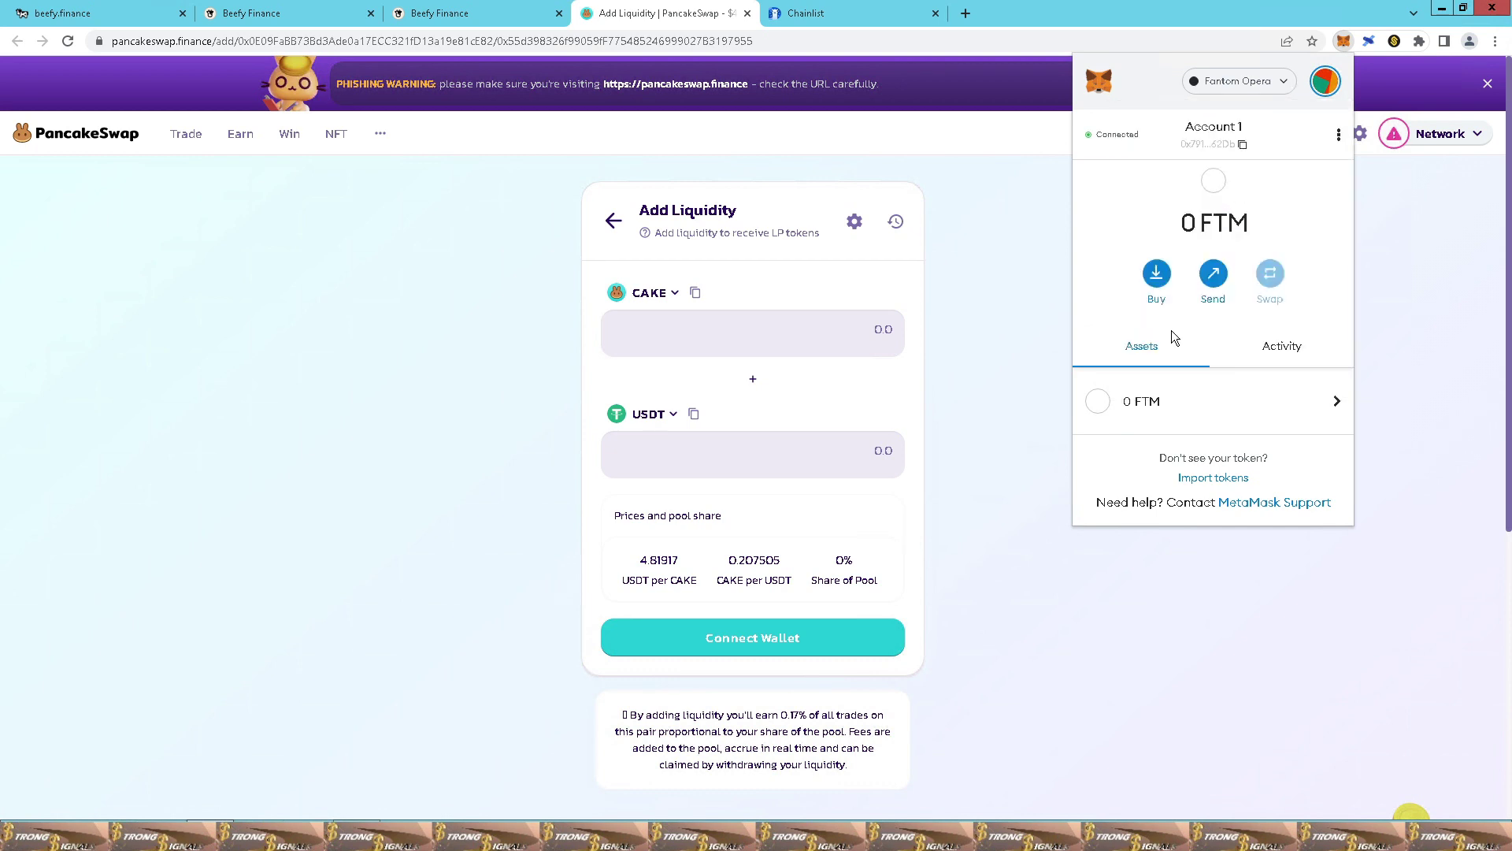
pyautogui.click(1011, 398)
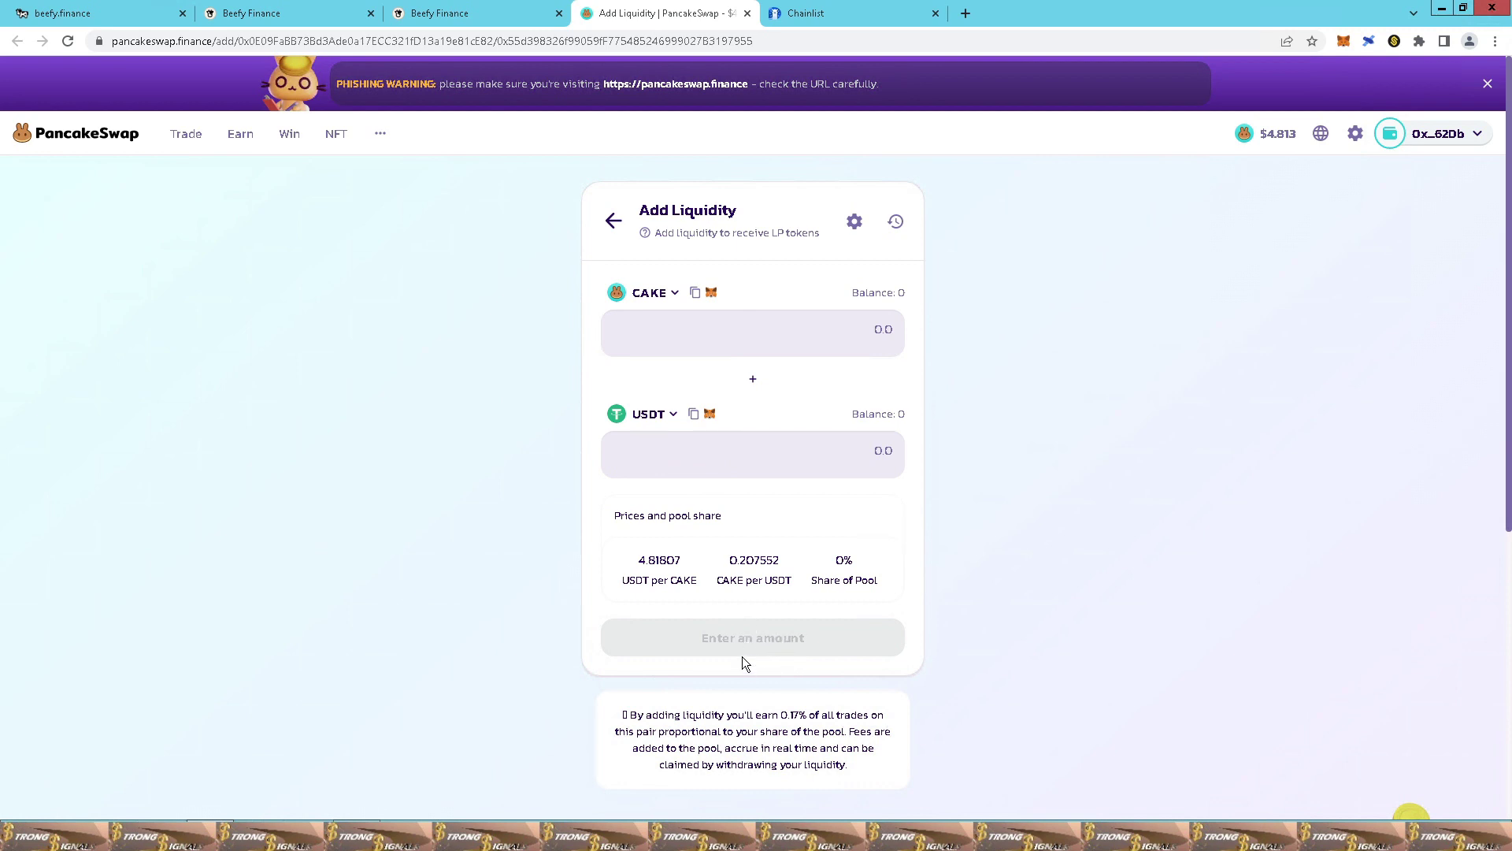
# Connect MetaMask's Account 1 to Beefy from the CAKE-USDT LP vault page and approve the connection
pyautogui.click(471, 12)
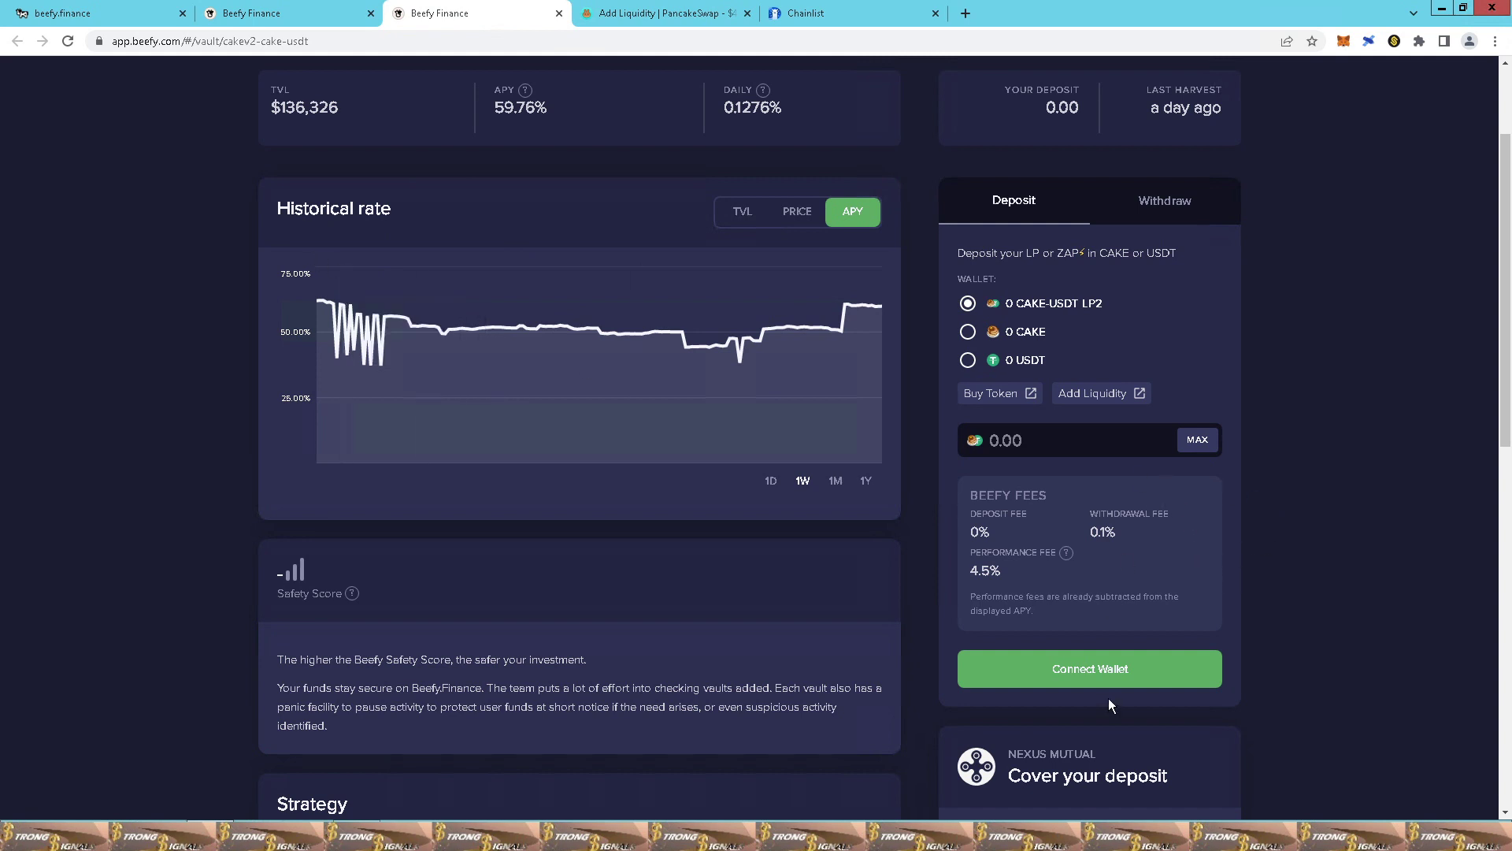
pyautogui.click(1095, 673)
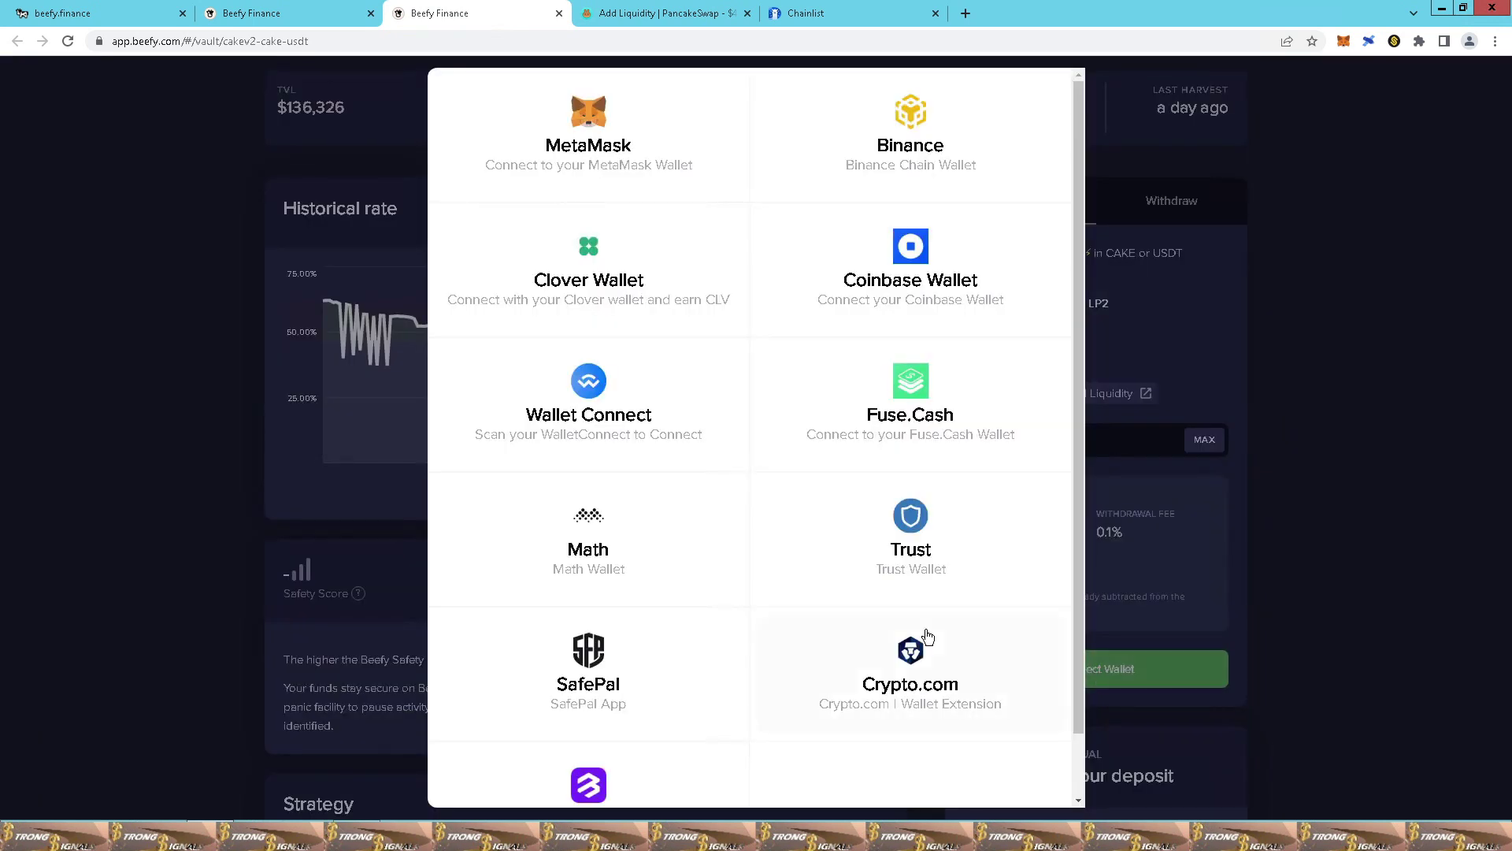
pyautogui.click(613, 150)
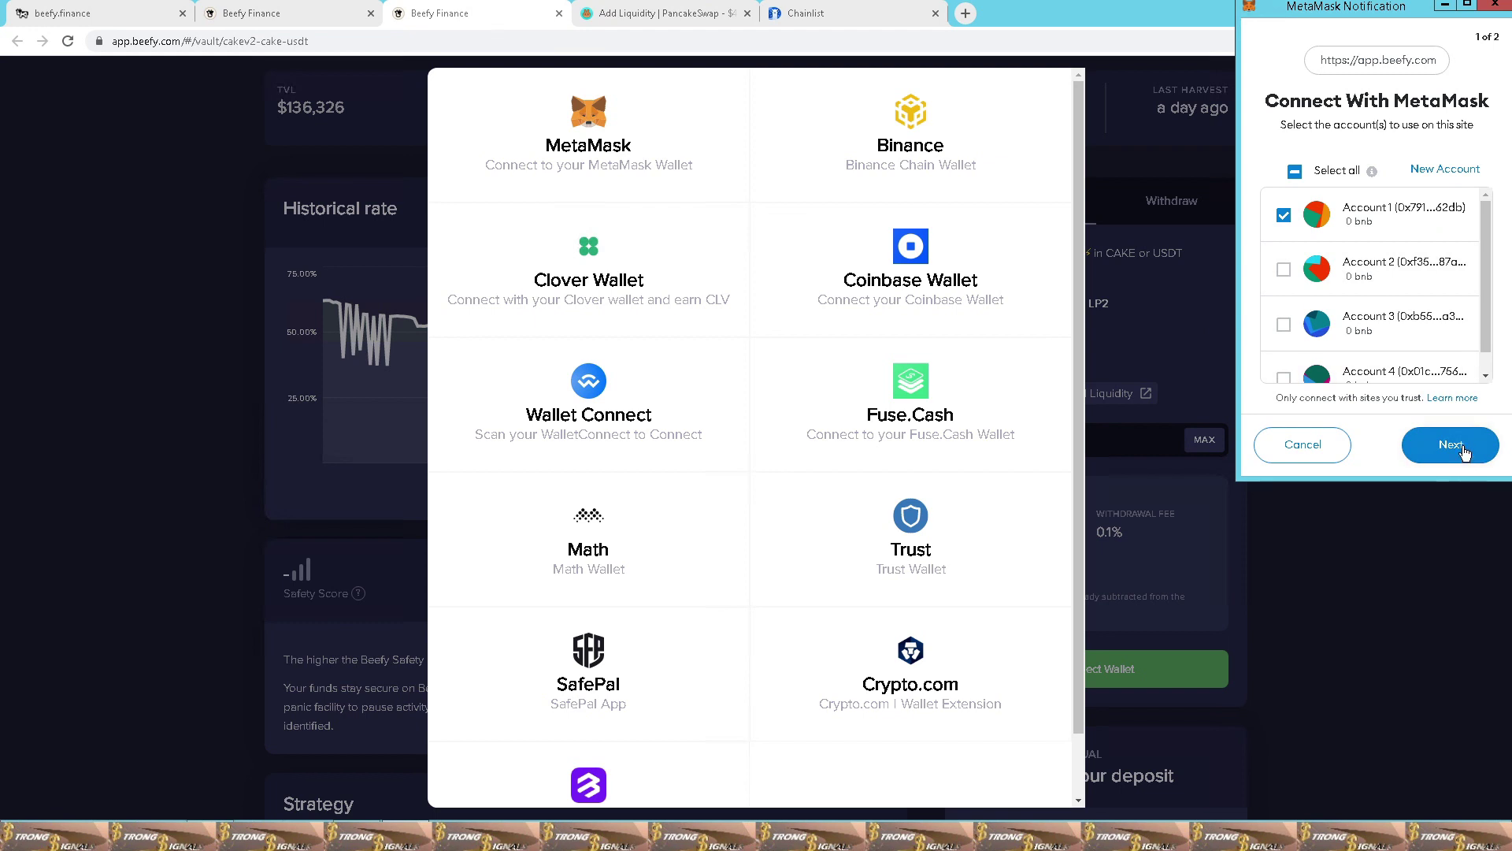
pyautogui.click(1462, 448)
pyautogui.click(1453, 445)
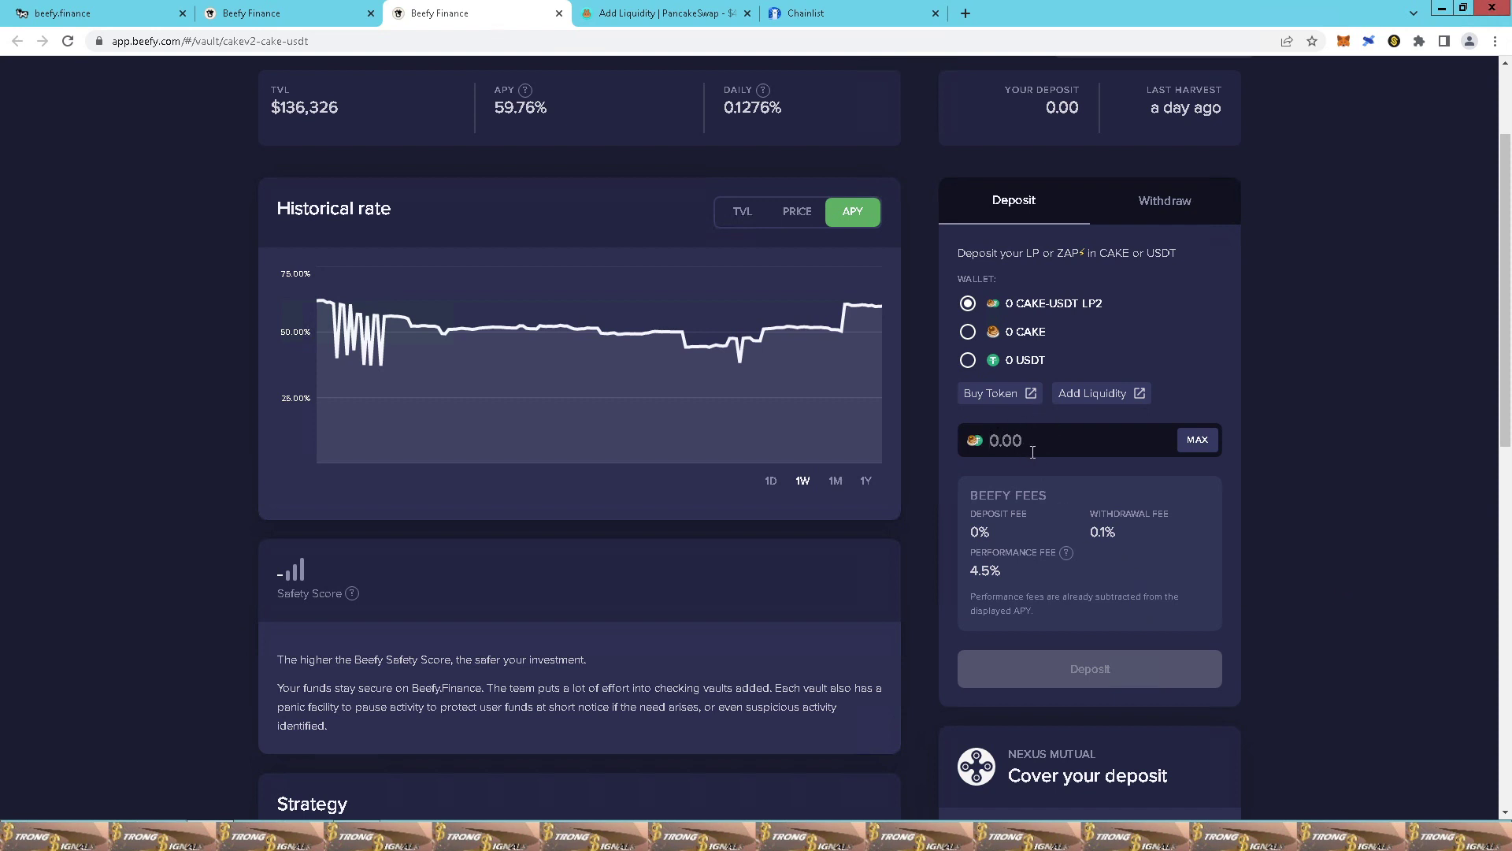
# Set the vault's CAKE-USDT LP2 deposit to the maximum amount and dismiss the RPC errors notice
pyautogui.click(1097, 432)
pyautogui.click(1197, 439)
pyautogui.scroll(2, 618, 294)
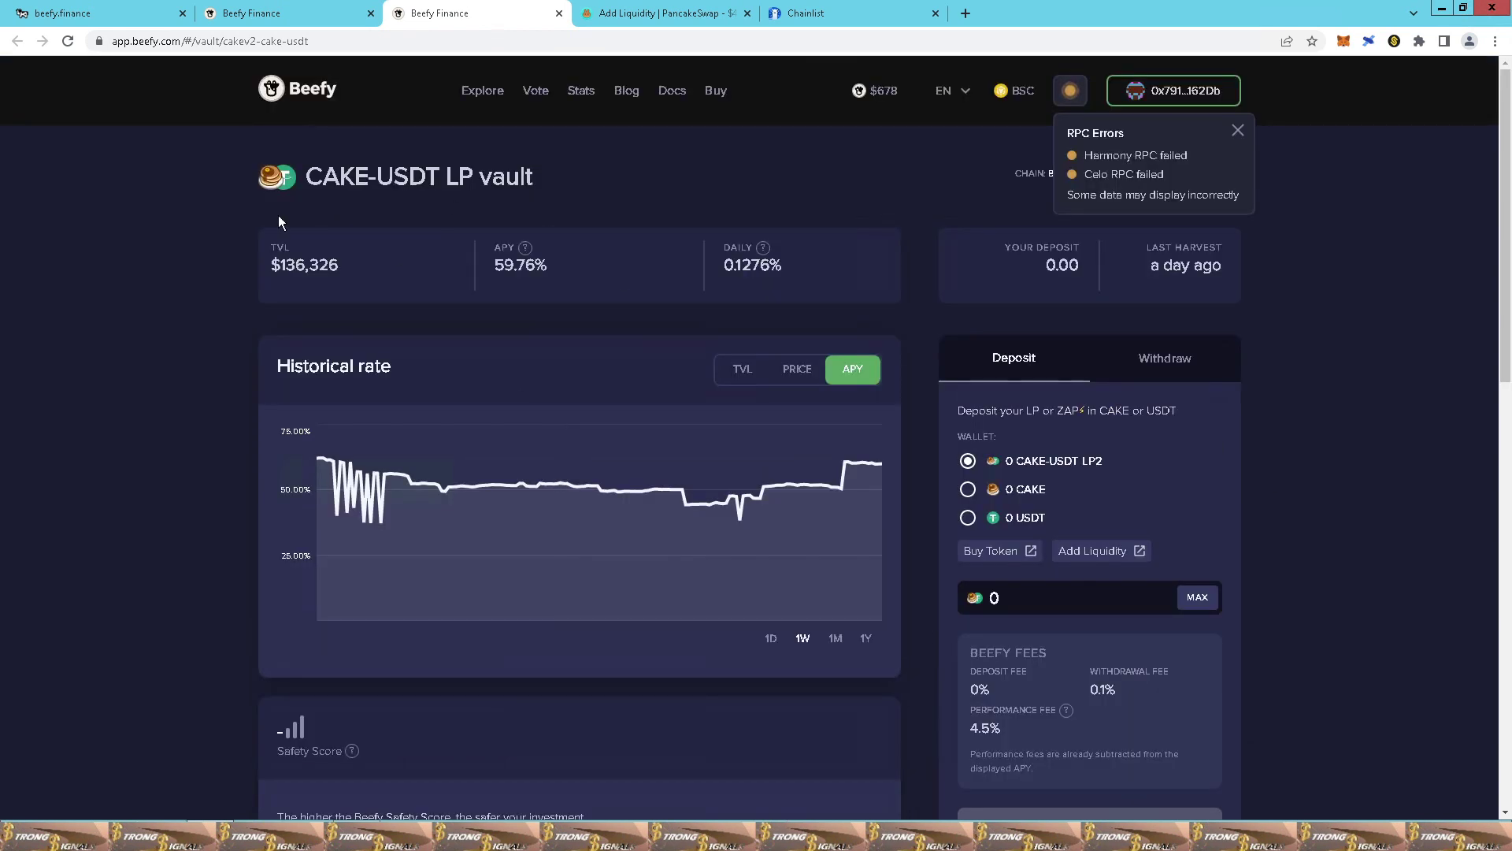
pyautogui.click(273, 23)
pyautogui.click(469, 17)
pyautogui.click(1238, 131)
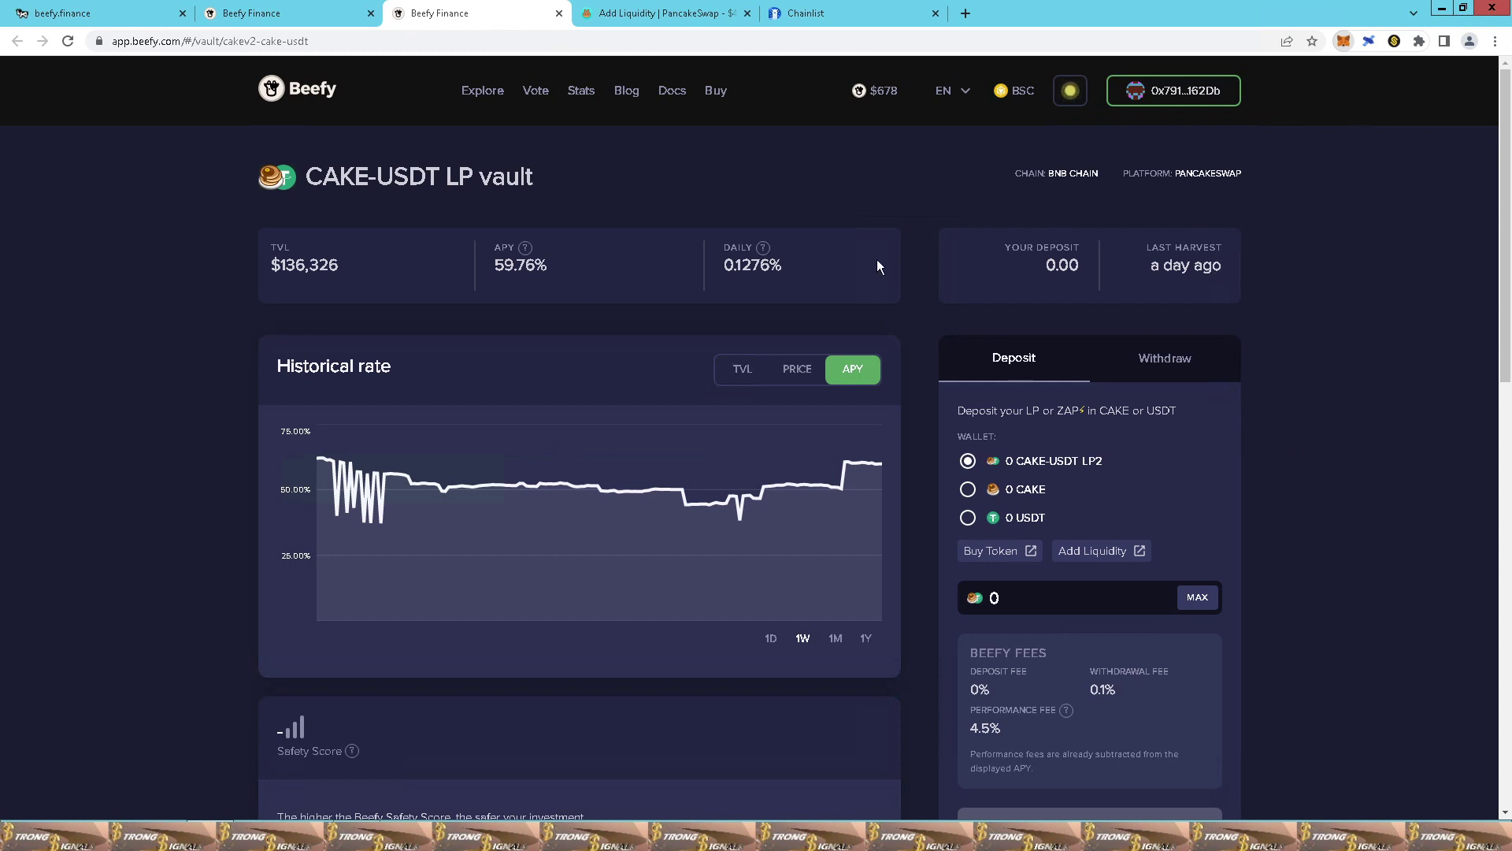
# Check which network MetaMask is using and review its list of available networks
pyautogui.click(1343, 41)
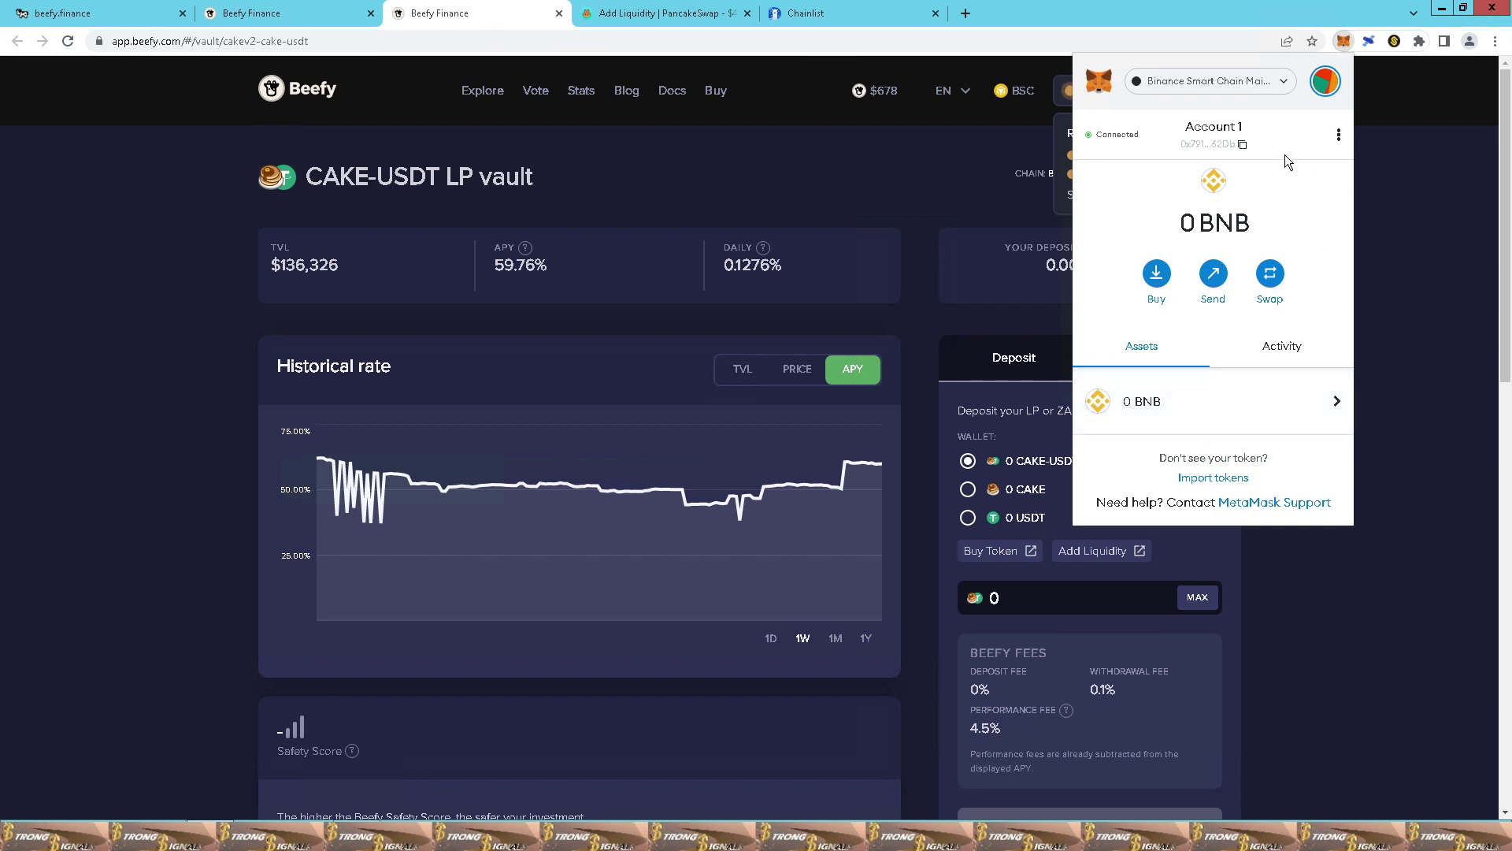
pyautogui.click(1284, 80)
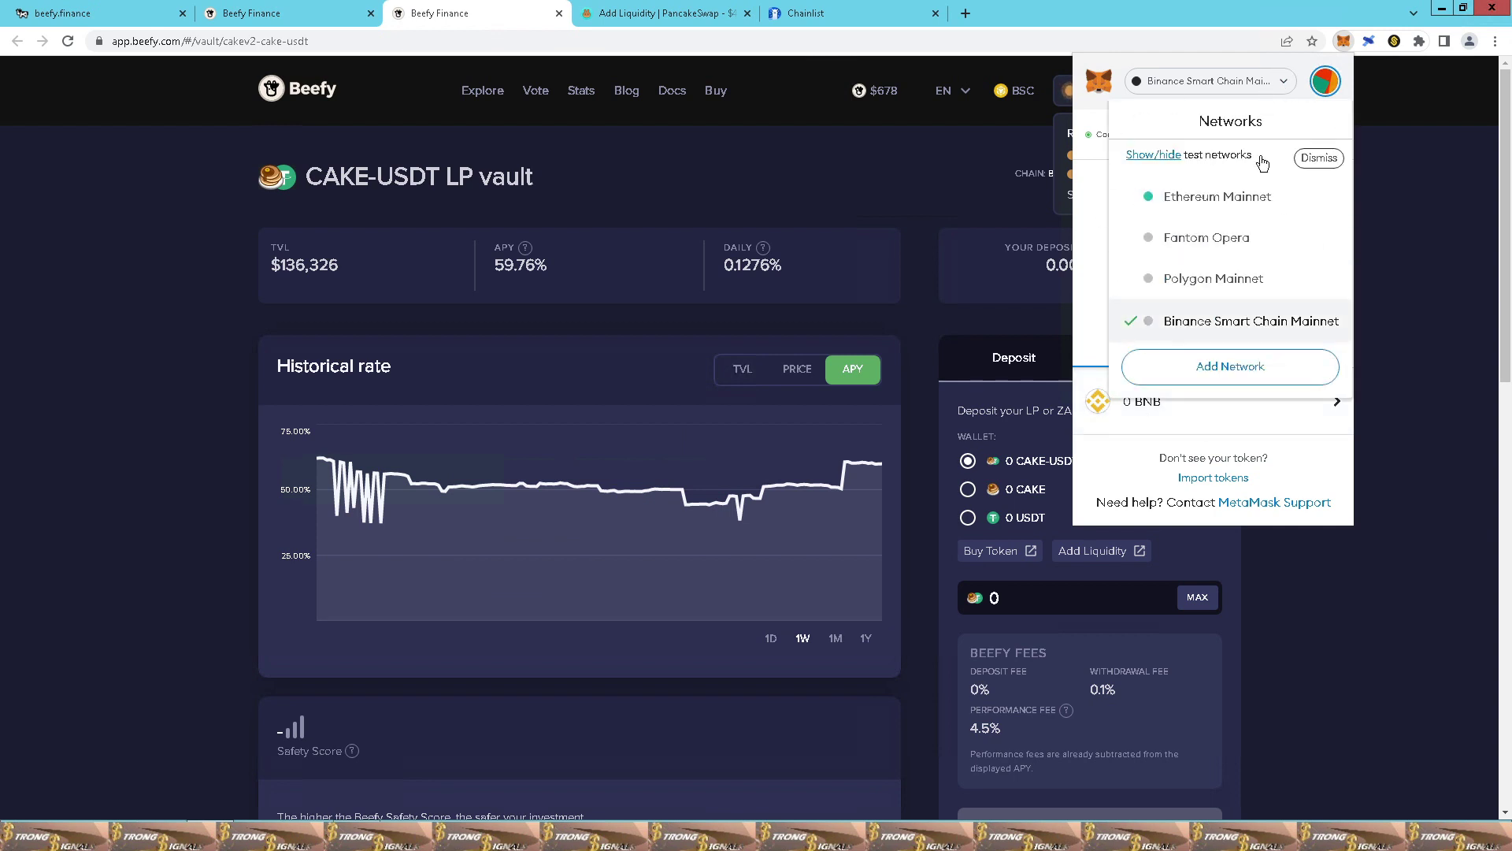
pyautogui.click(1081, 213)
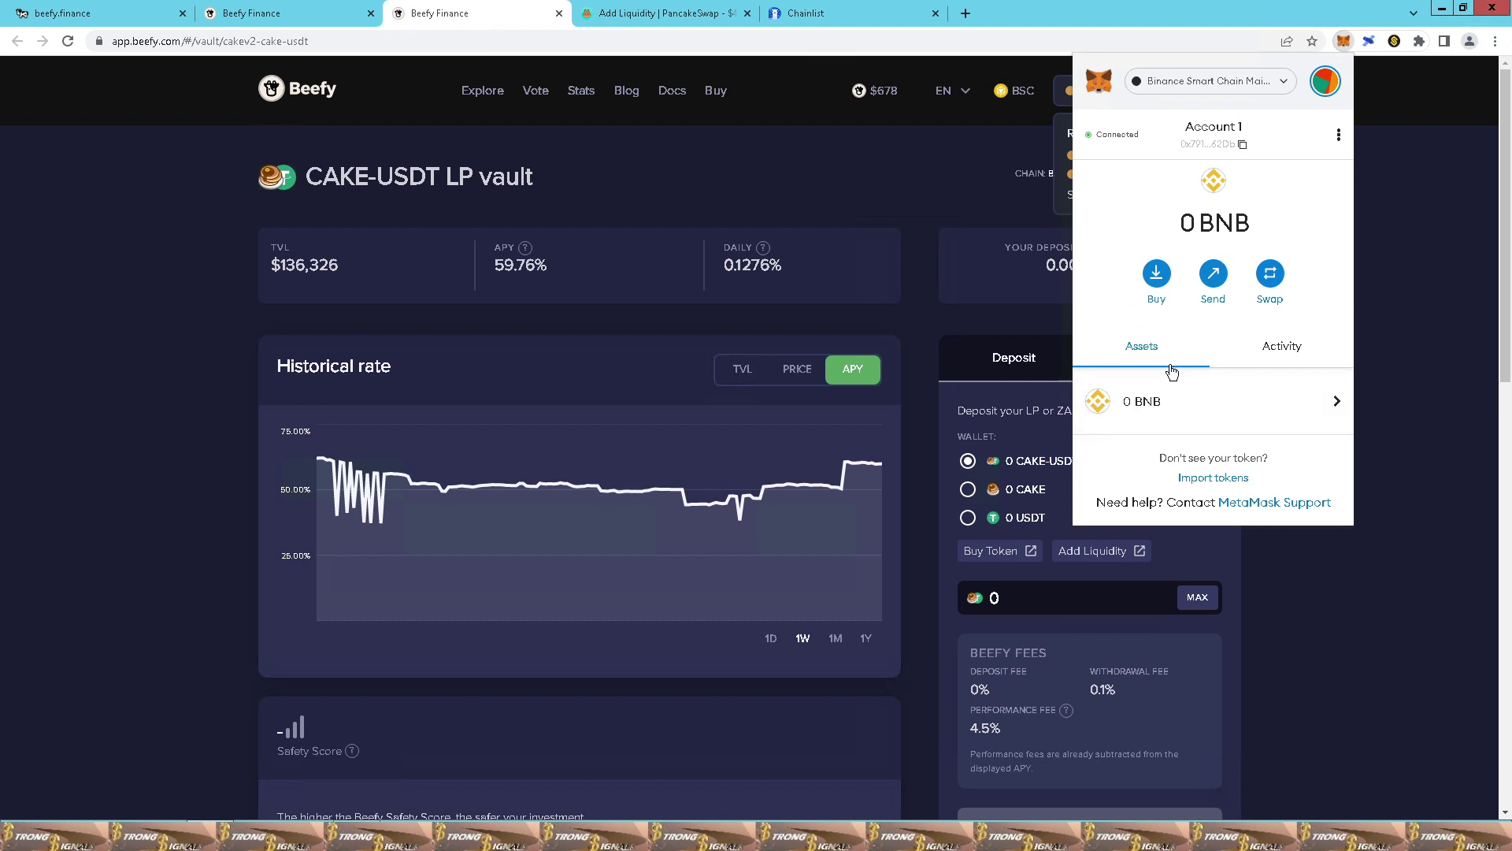
pyautogui.click(360, 76)
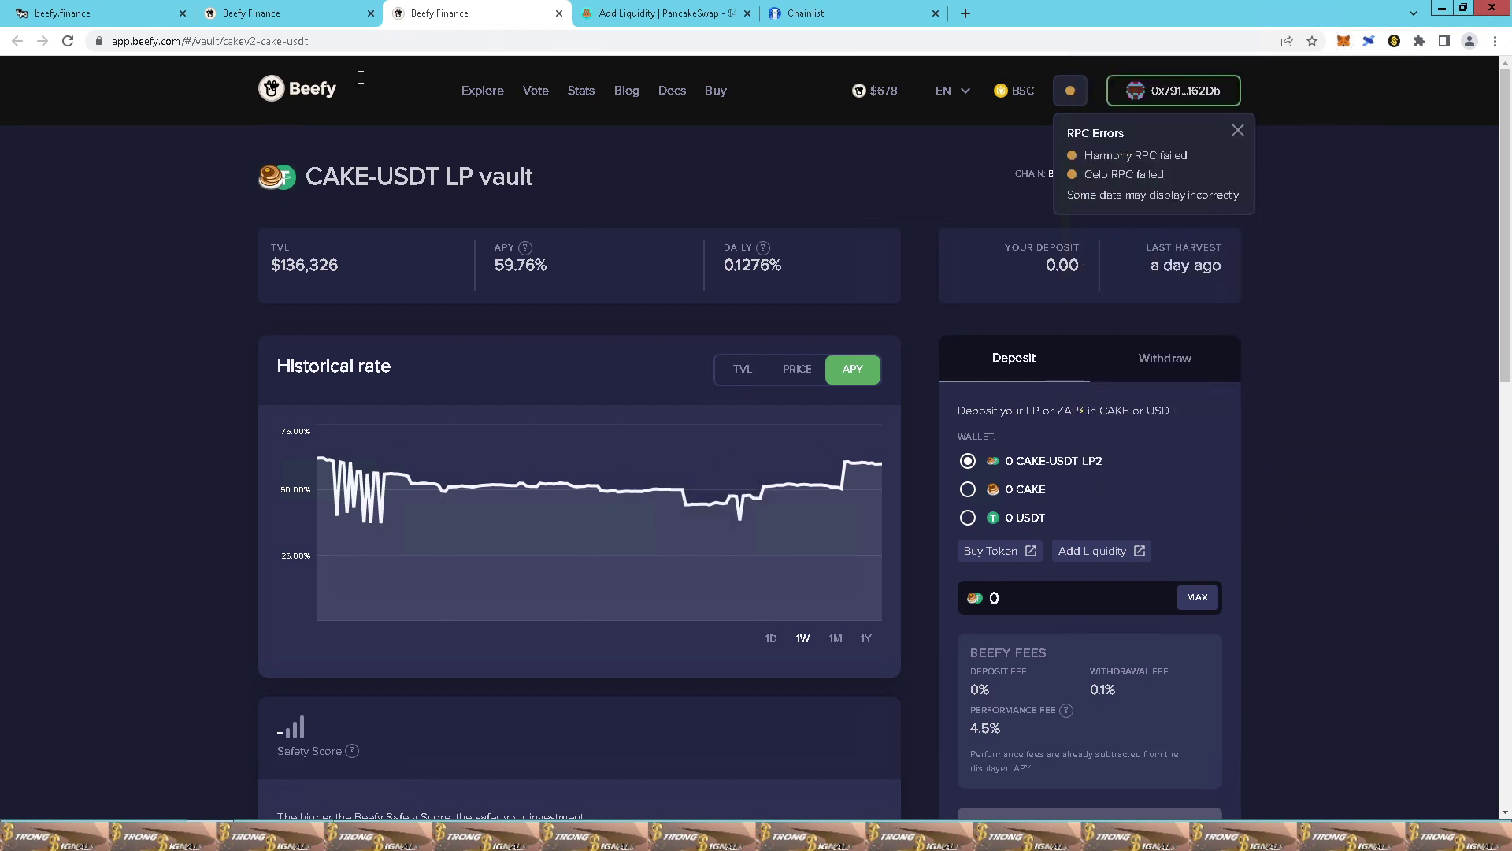
# Find the SpookySwap ETH-FTM LP vault in Beefy's vault list and open it in a new tab
pyautogui.click(283, 15)
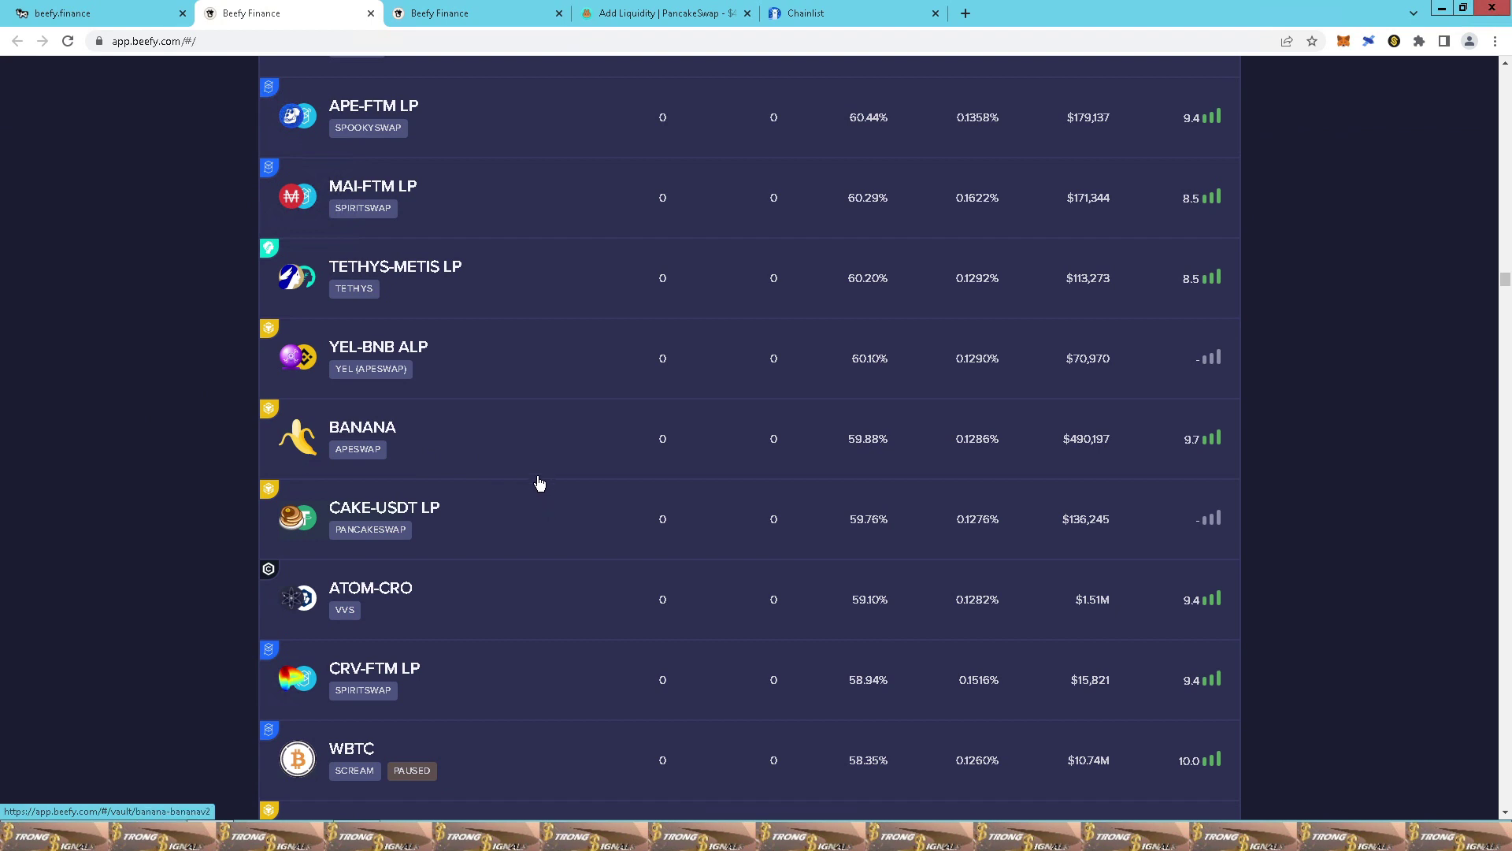
pyautogui.scroll(-1, 550, 486)
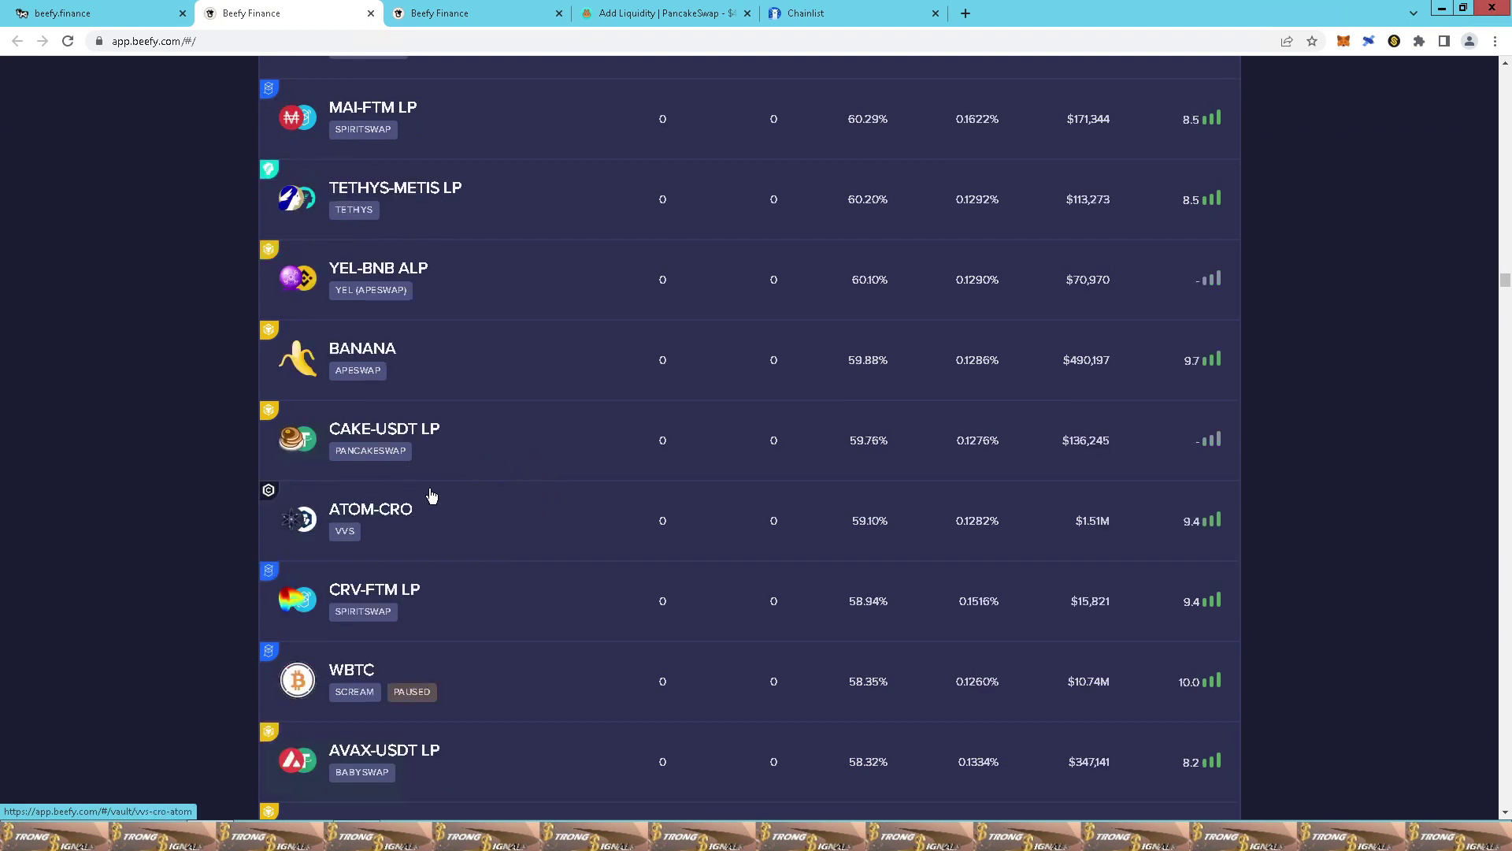
pyautogui.scroll(-2, 557, 507)
pyautogui.scroll(-1, 554, 521)
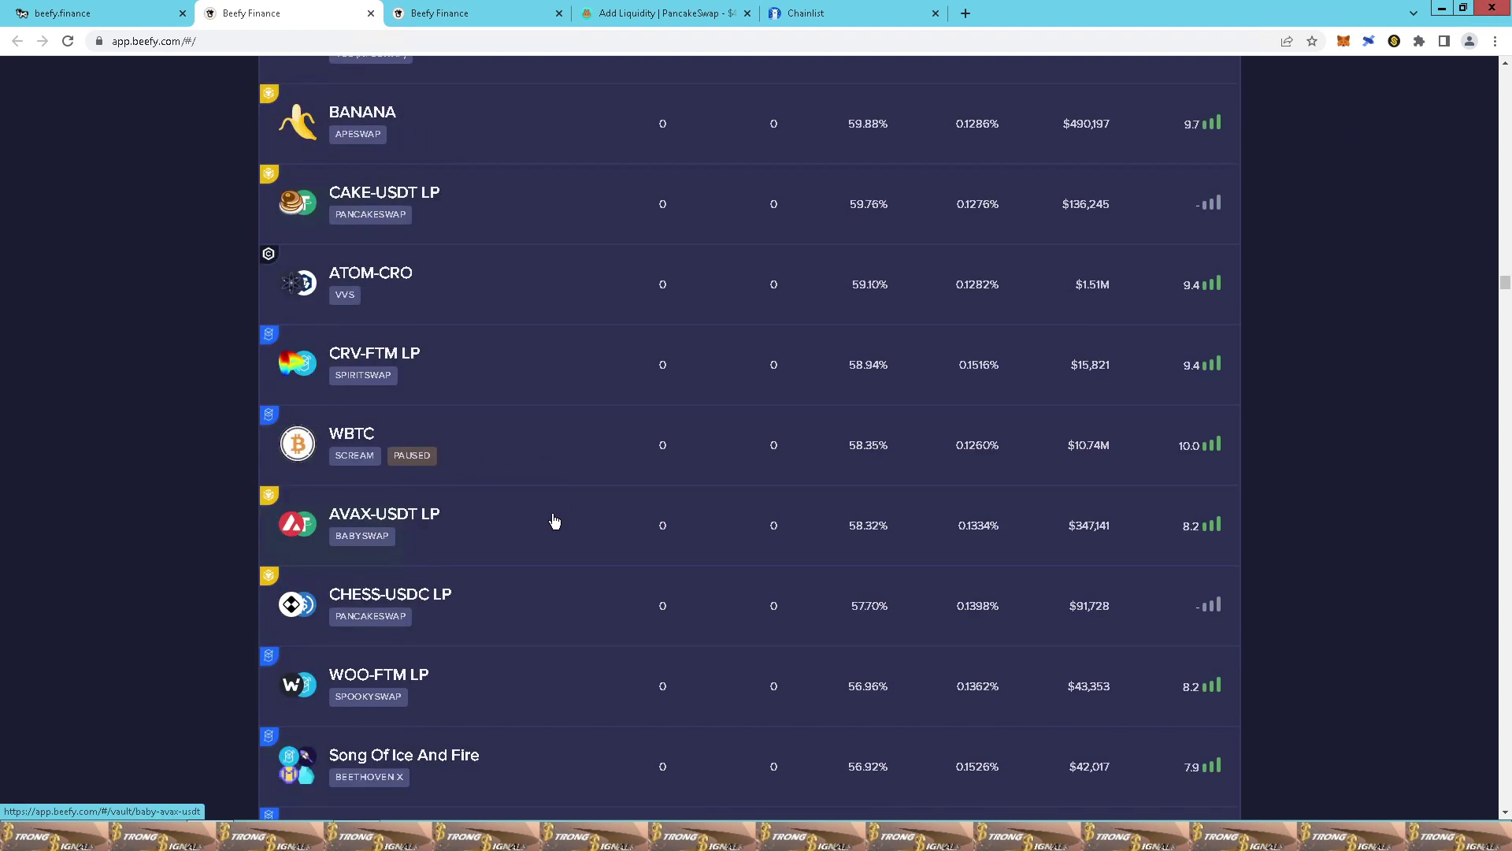
pyautogui.scroll(-1, 551, 531)
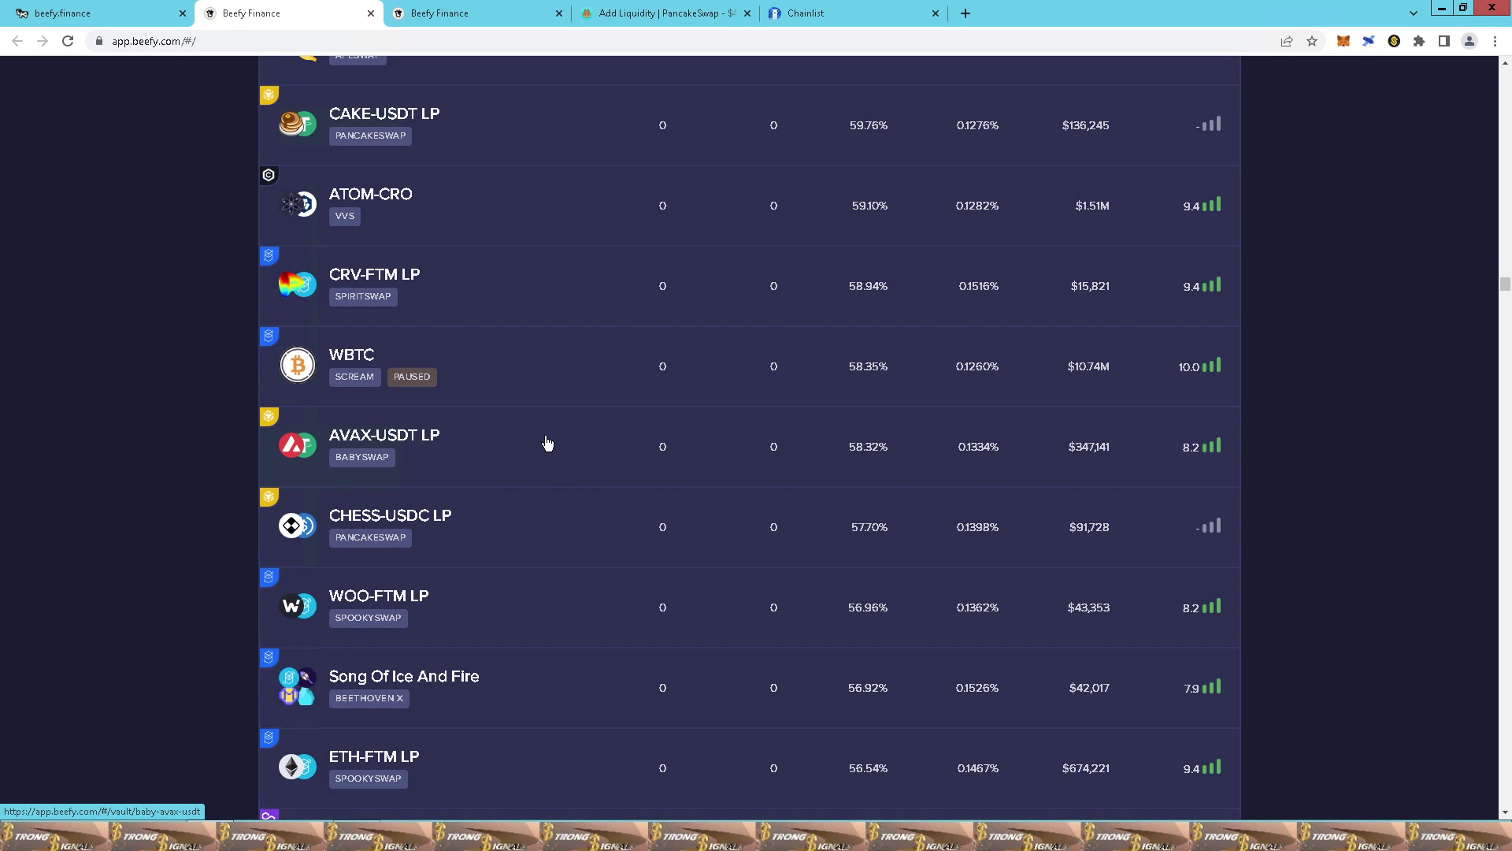
pyautogui.scroll(-3, 622, 453)
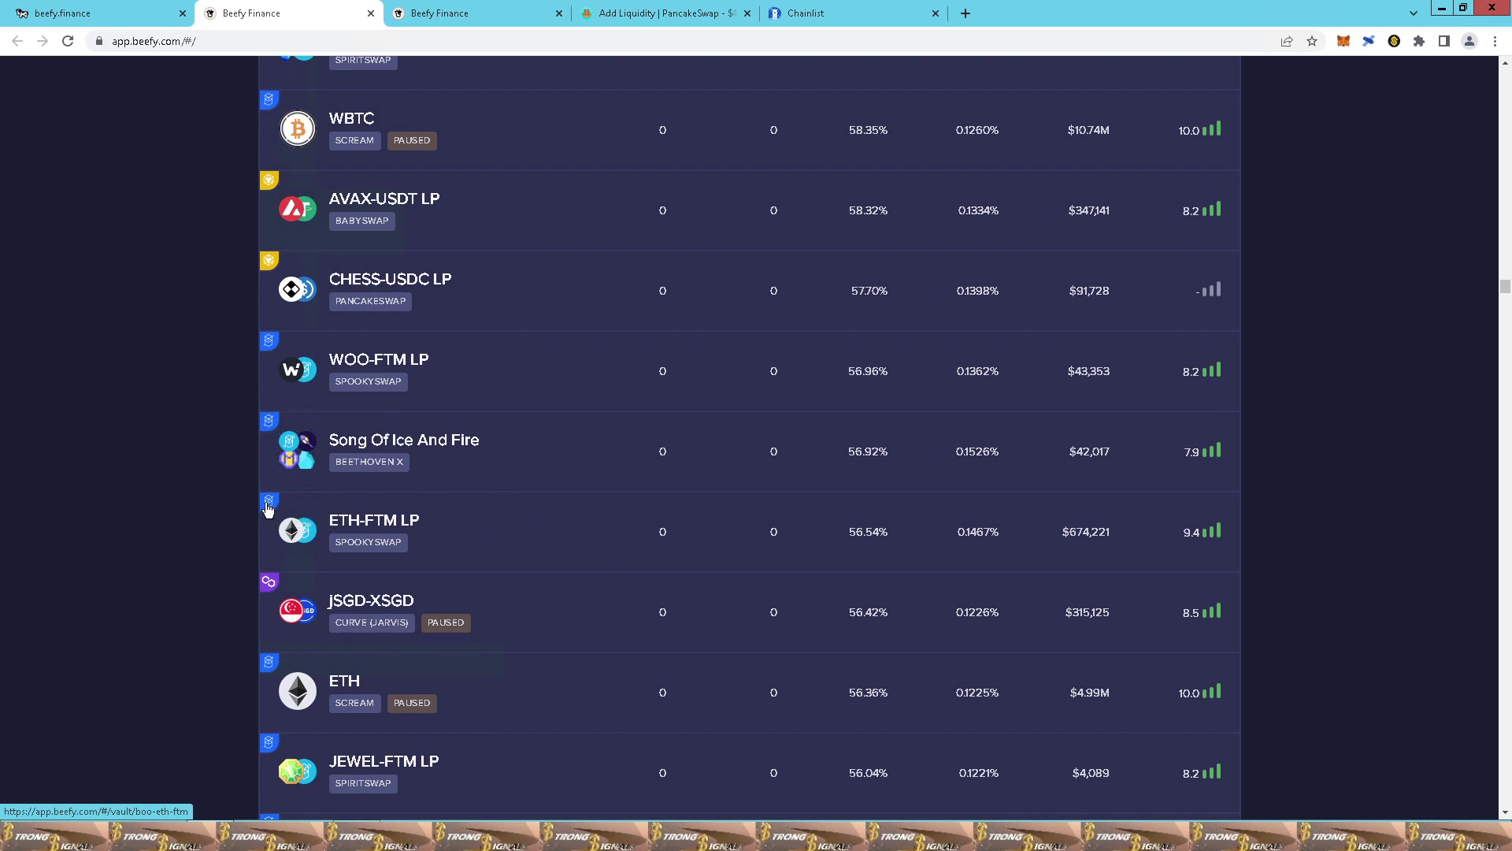
pyautogui.rightClick(357, 523)
pyautogui.click(397, 529)
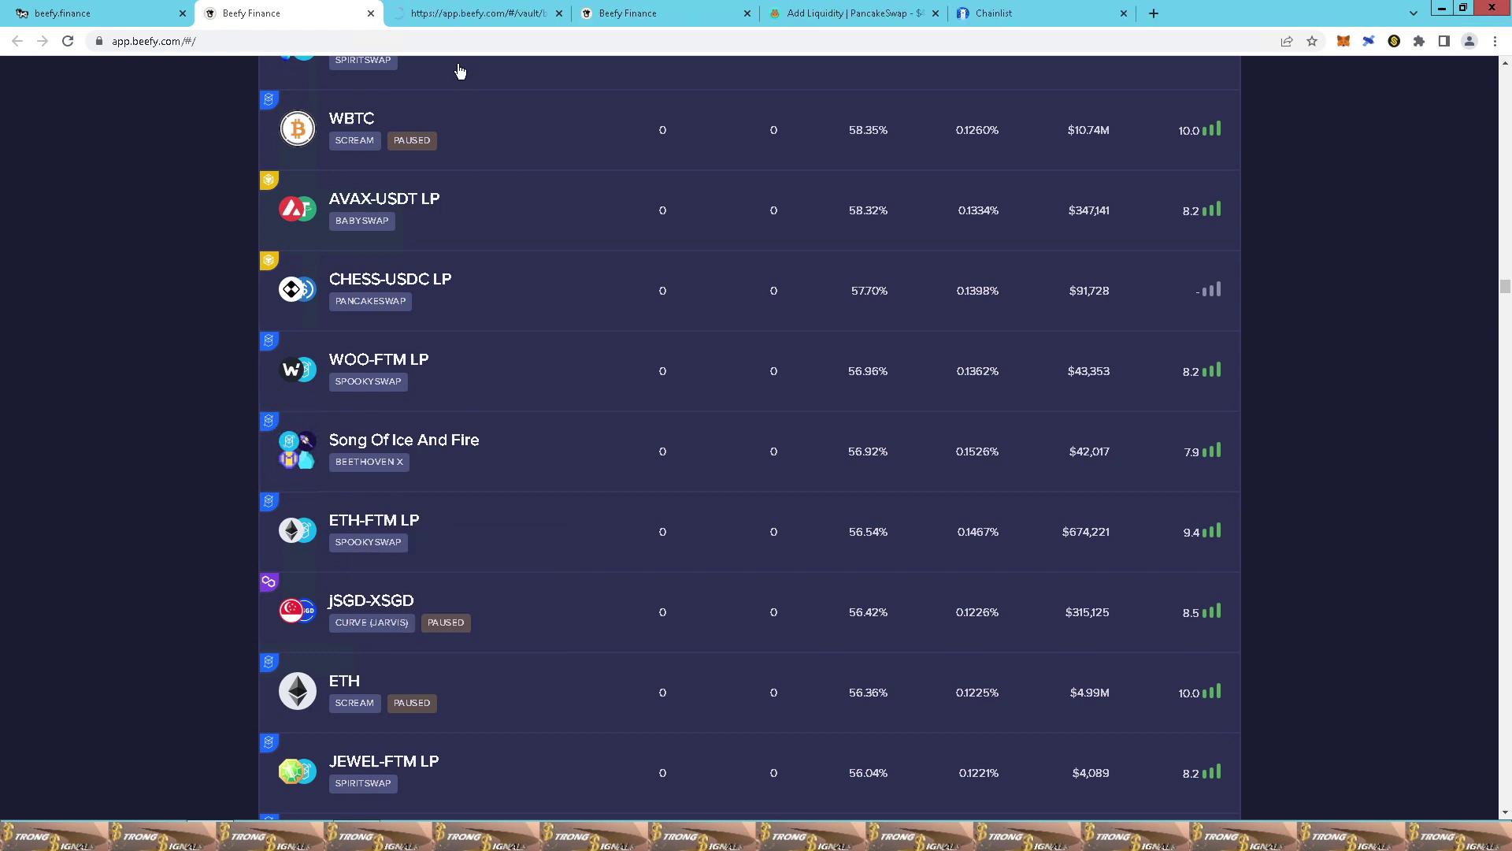
pyautogui.click(446, 22)
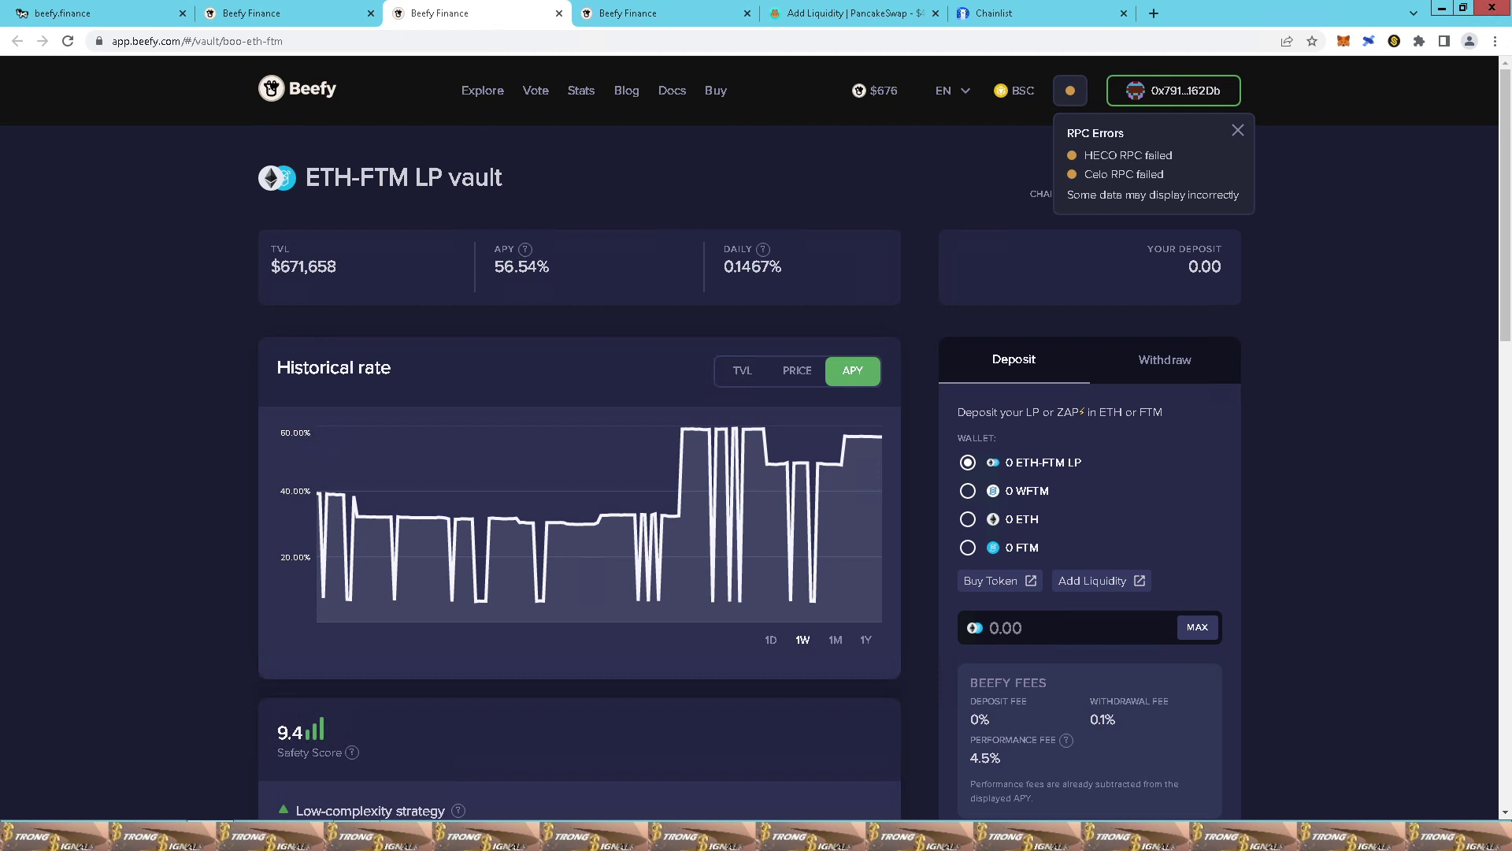
# View the ETH-FTM LP vault's TVL and price history charts and dismiss the RPC errors notice
pyautogui.click(742, 371)
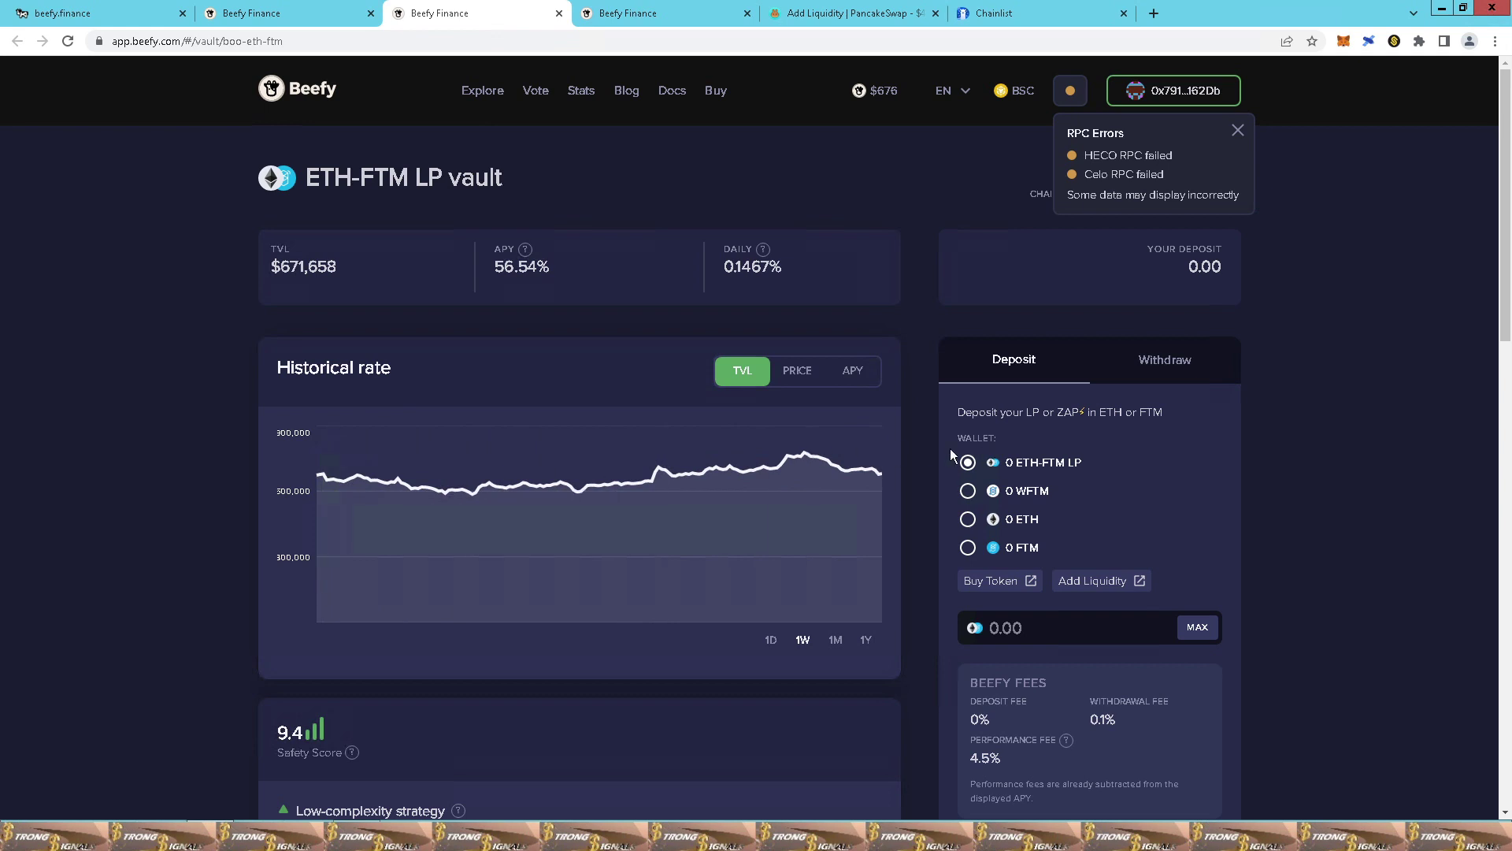
pyautogui.click(792, 375)
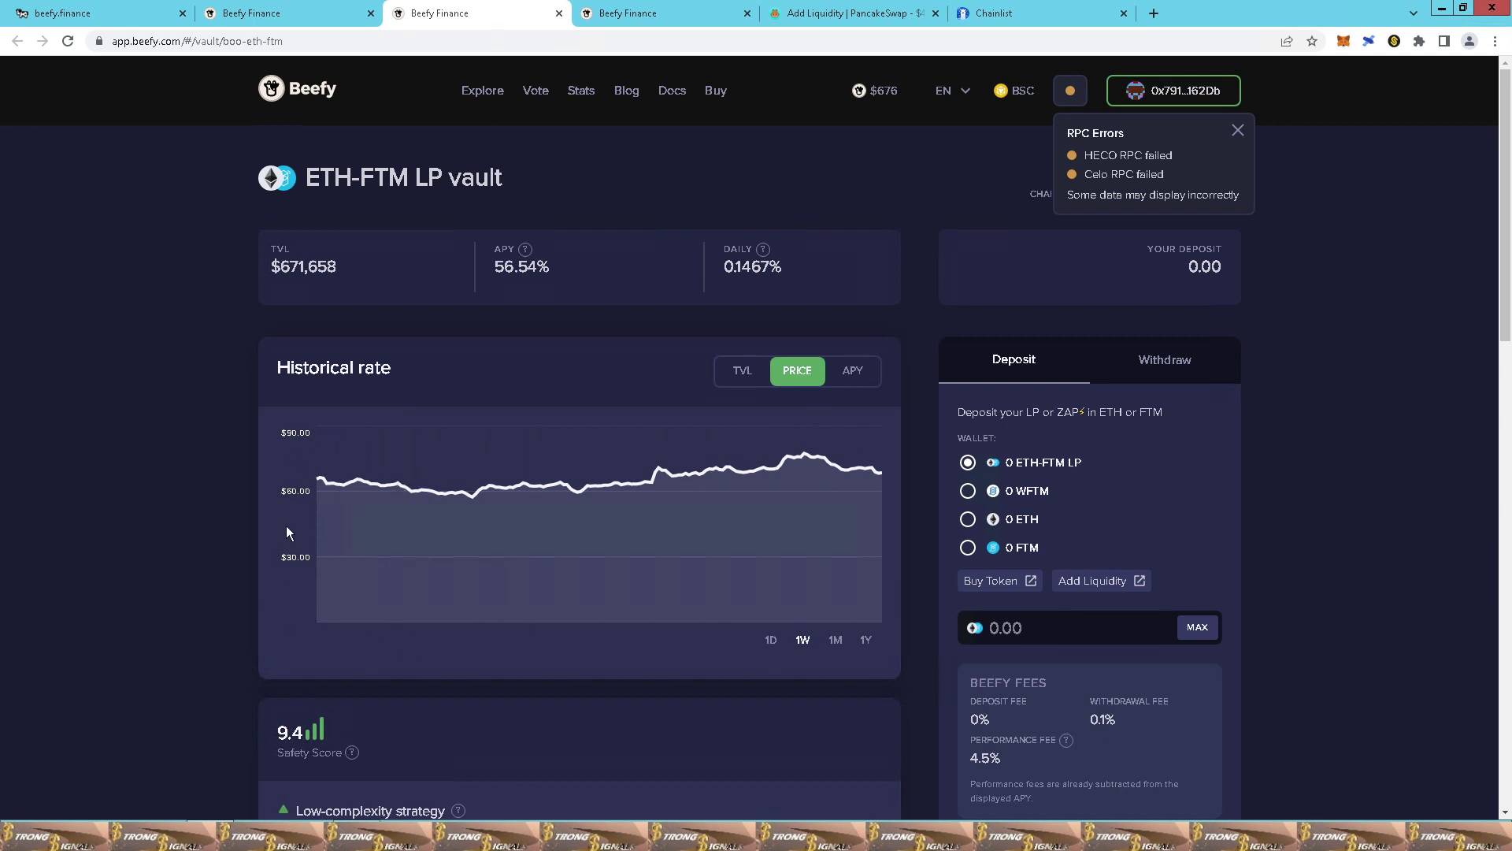
pyautogui.moveTo(517, 533)
pyautogui.click(1236, 131)
# Open the SpookySwap page for adding FTM and wETH liquidity from the ETH-FTM LP vault's deposit section
pyautogui.scroll(-1, 1363, 461)
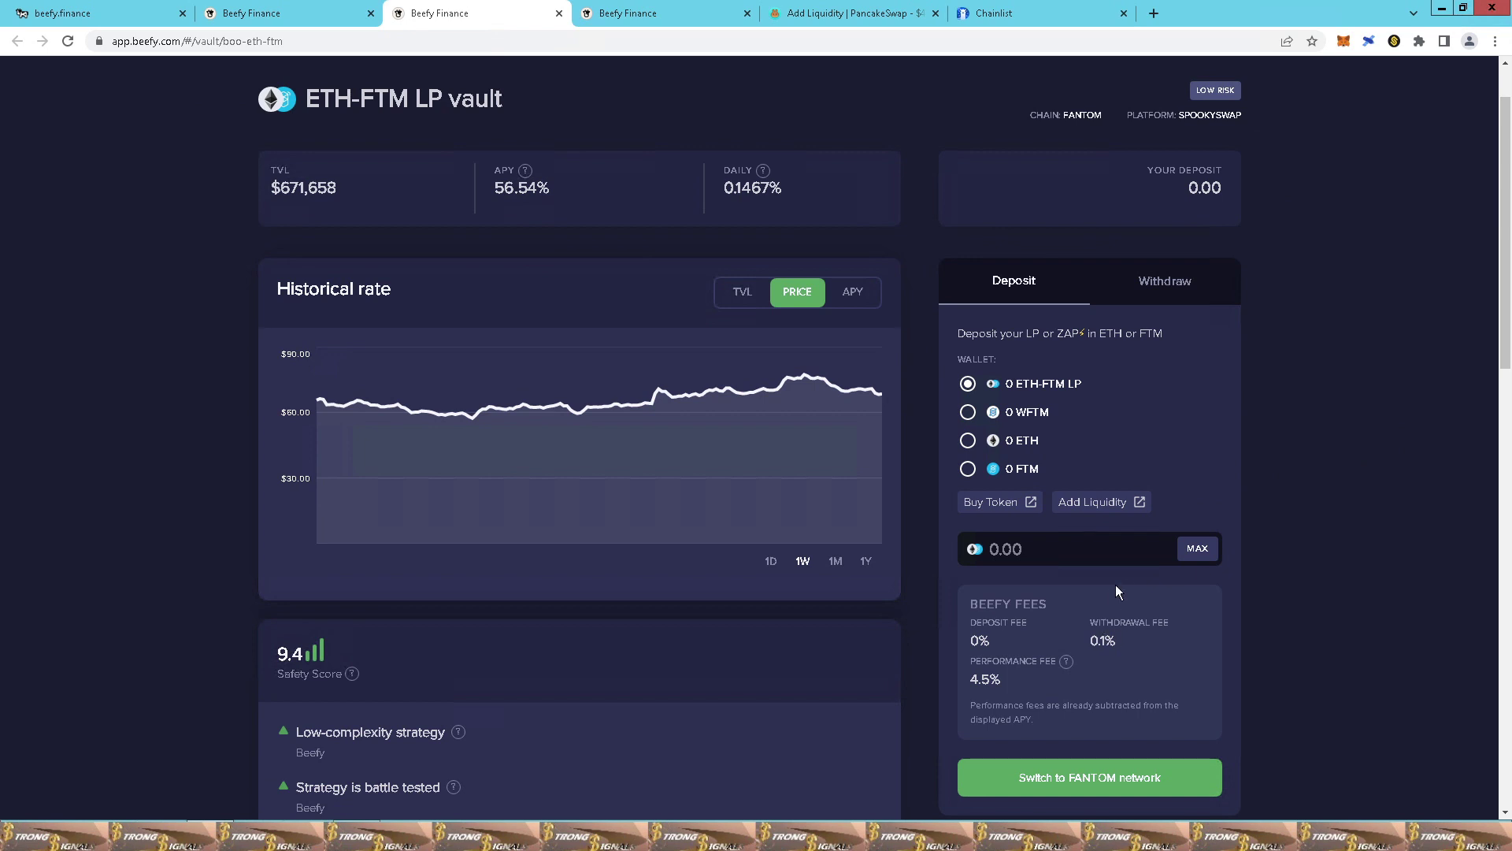
pyautogui.click(1093, 504)
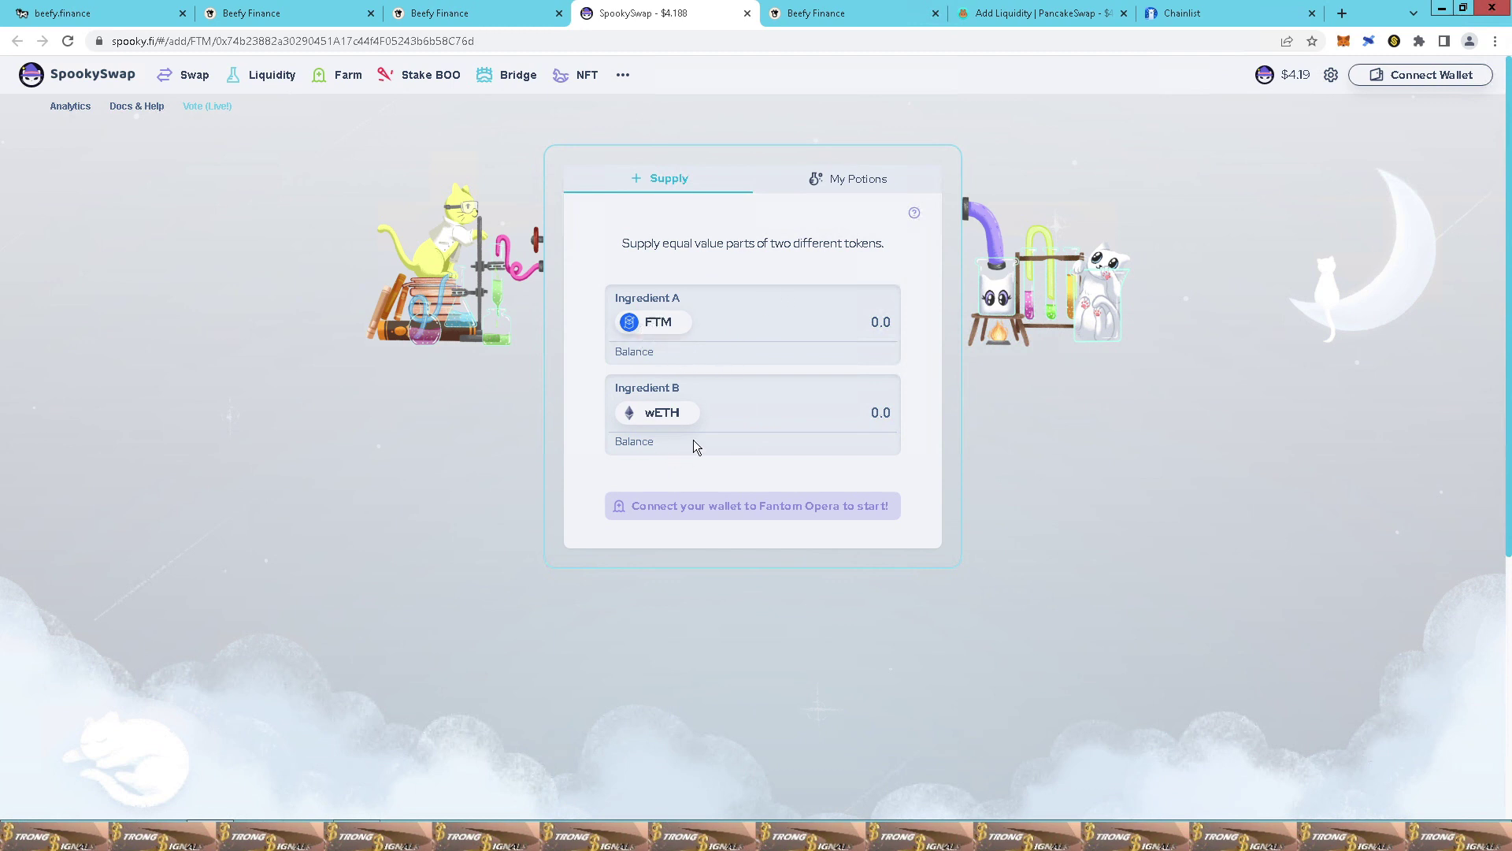
pyautogui.click(476, 14)
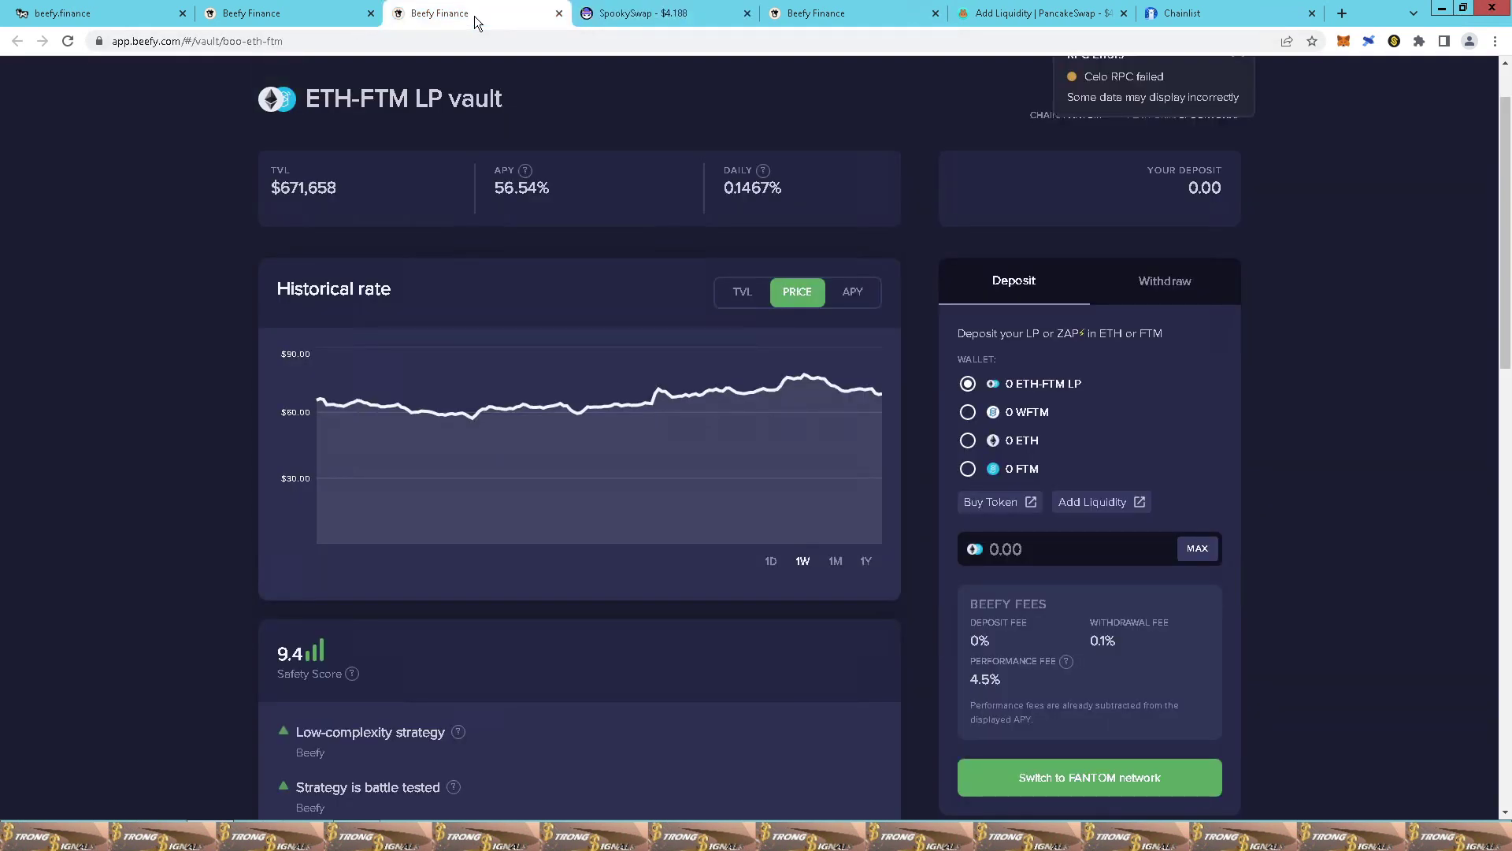
pyautogui.click(645, 14)
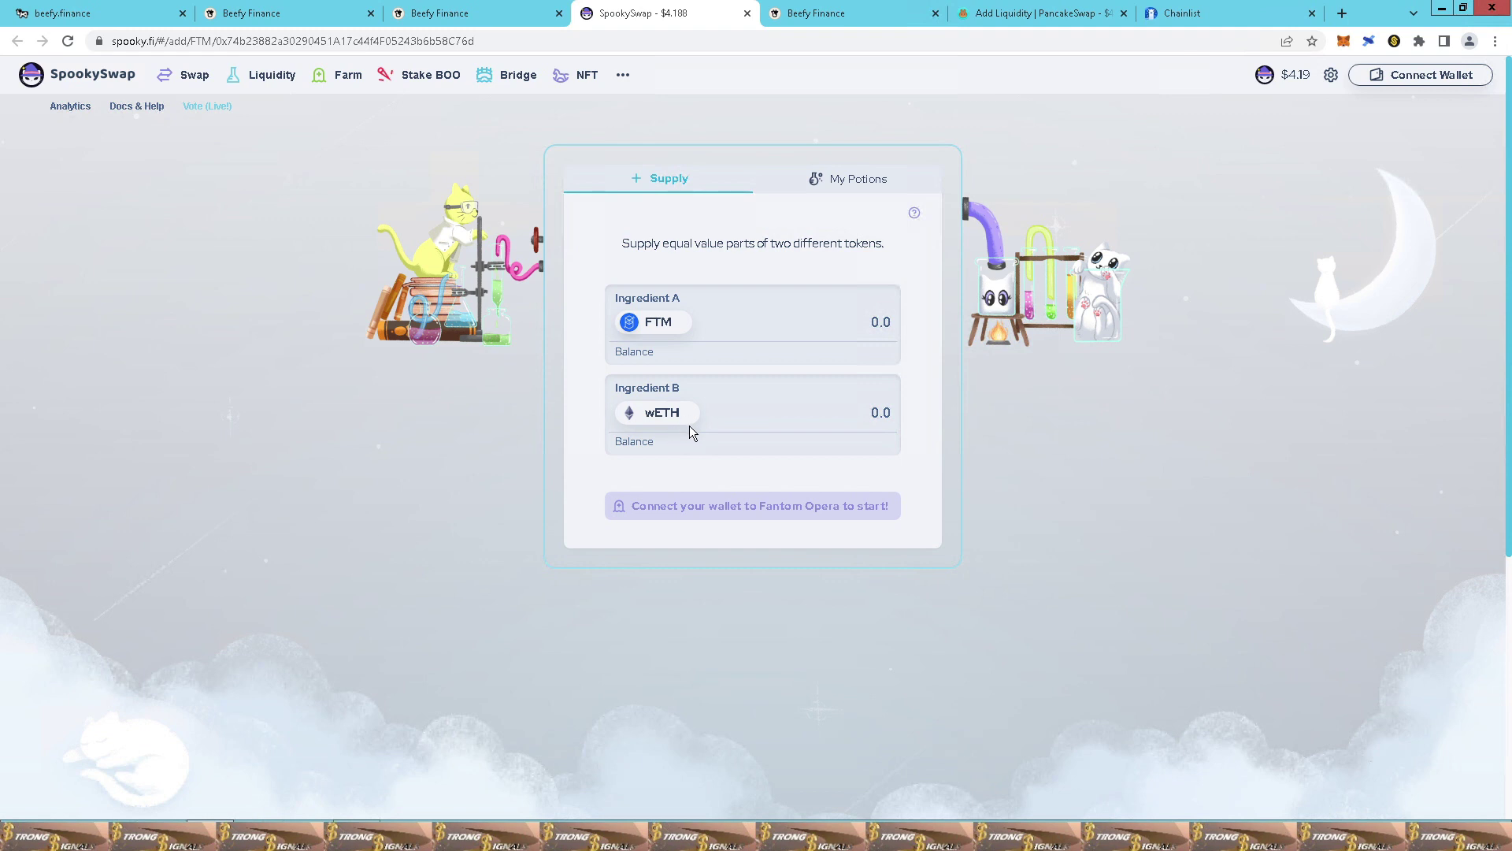
# Connect MetaMask's Account 1 to SpookySwap and approve switching the network to Fantom Opera
pyautogui.click(1416, 79)
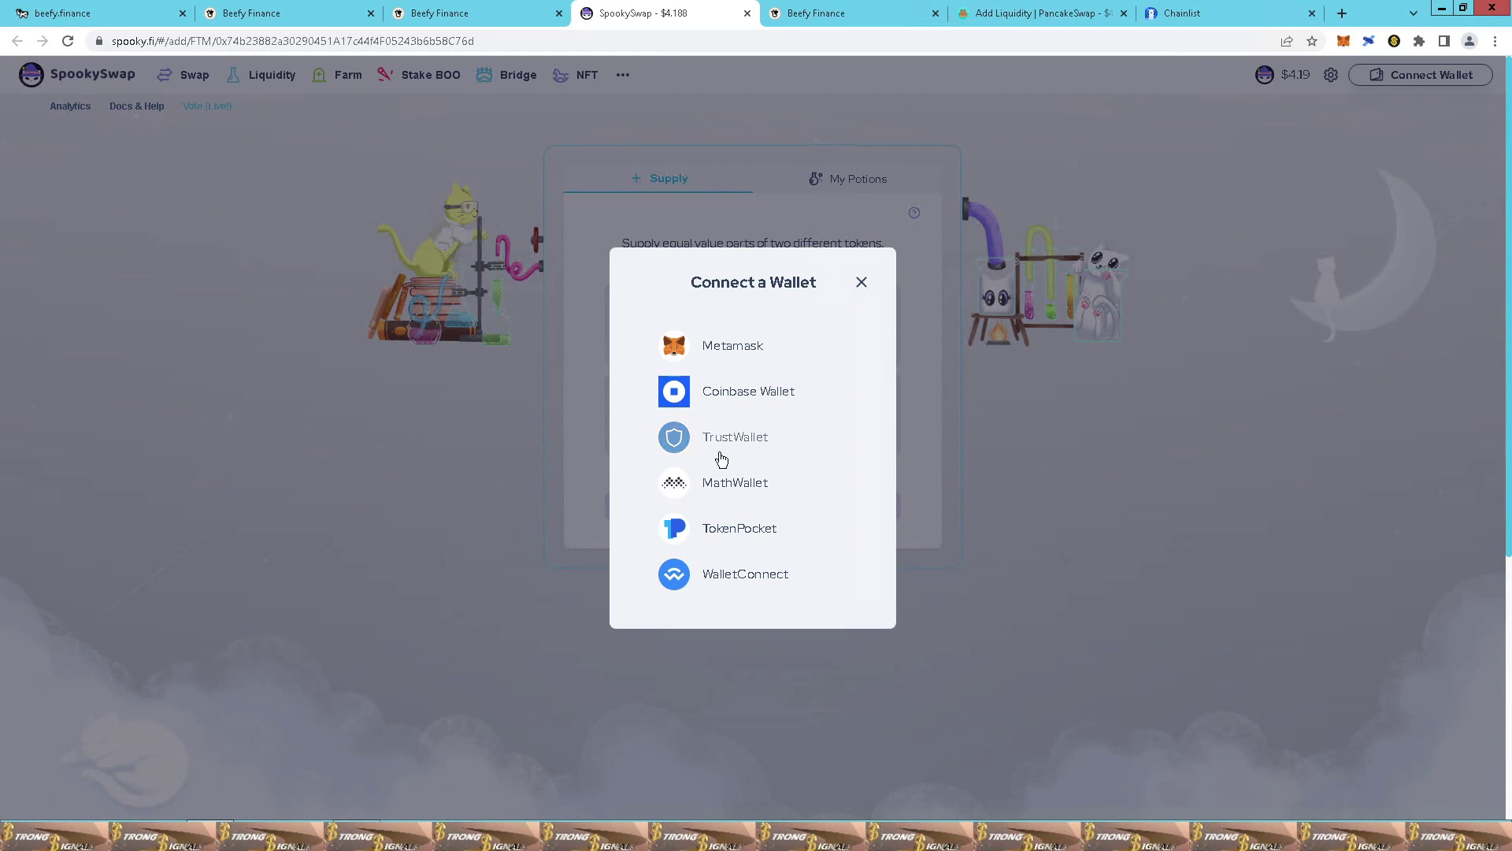
pyautogui.click(735, 348)
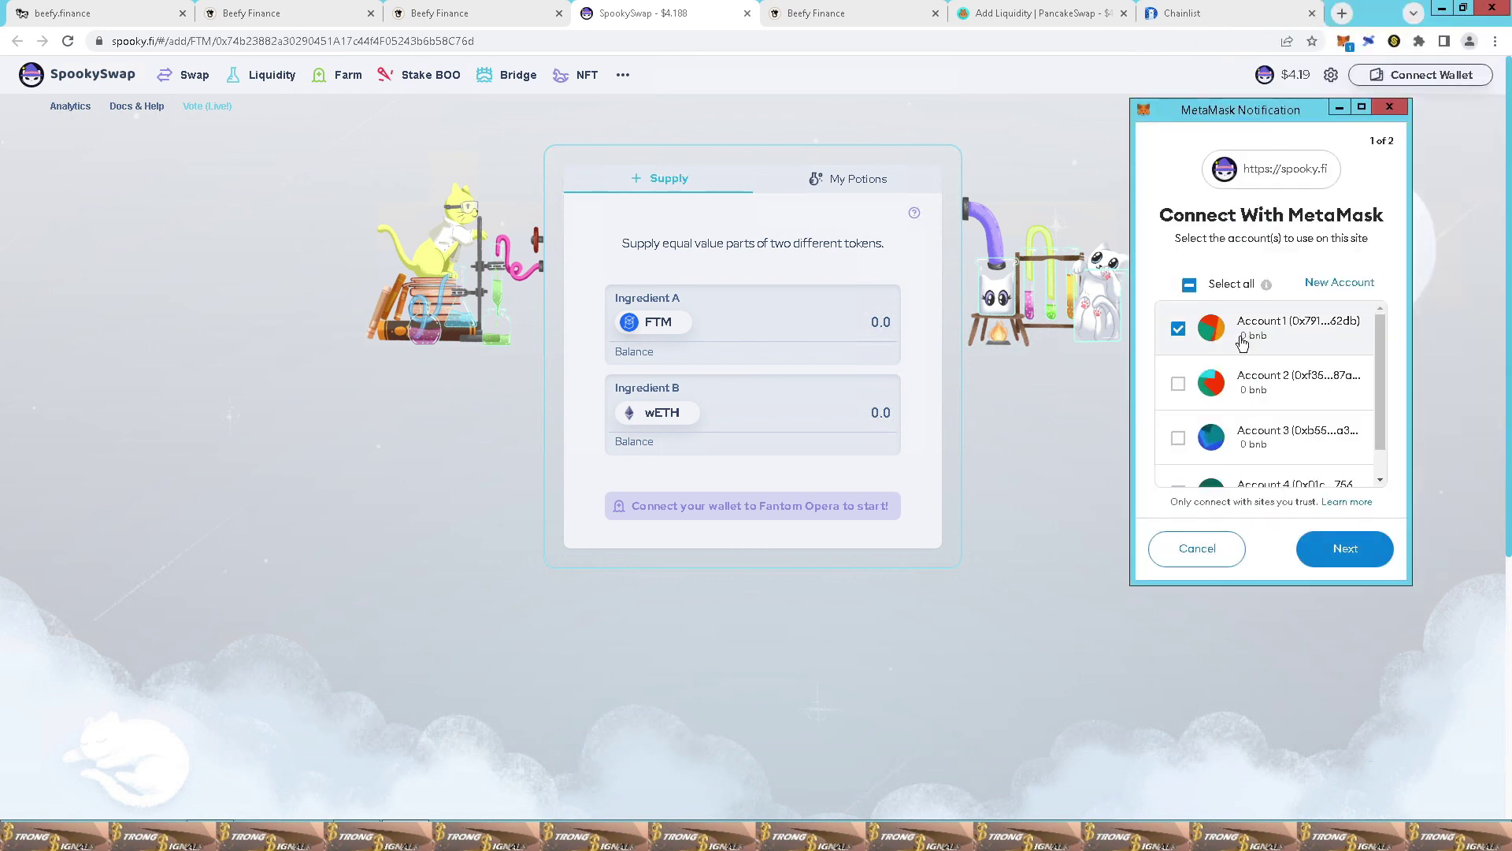
pyautogui.click(1330, 555)
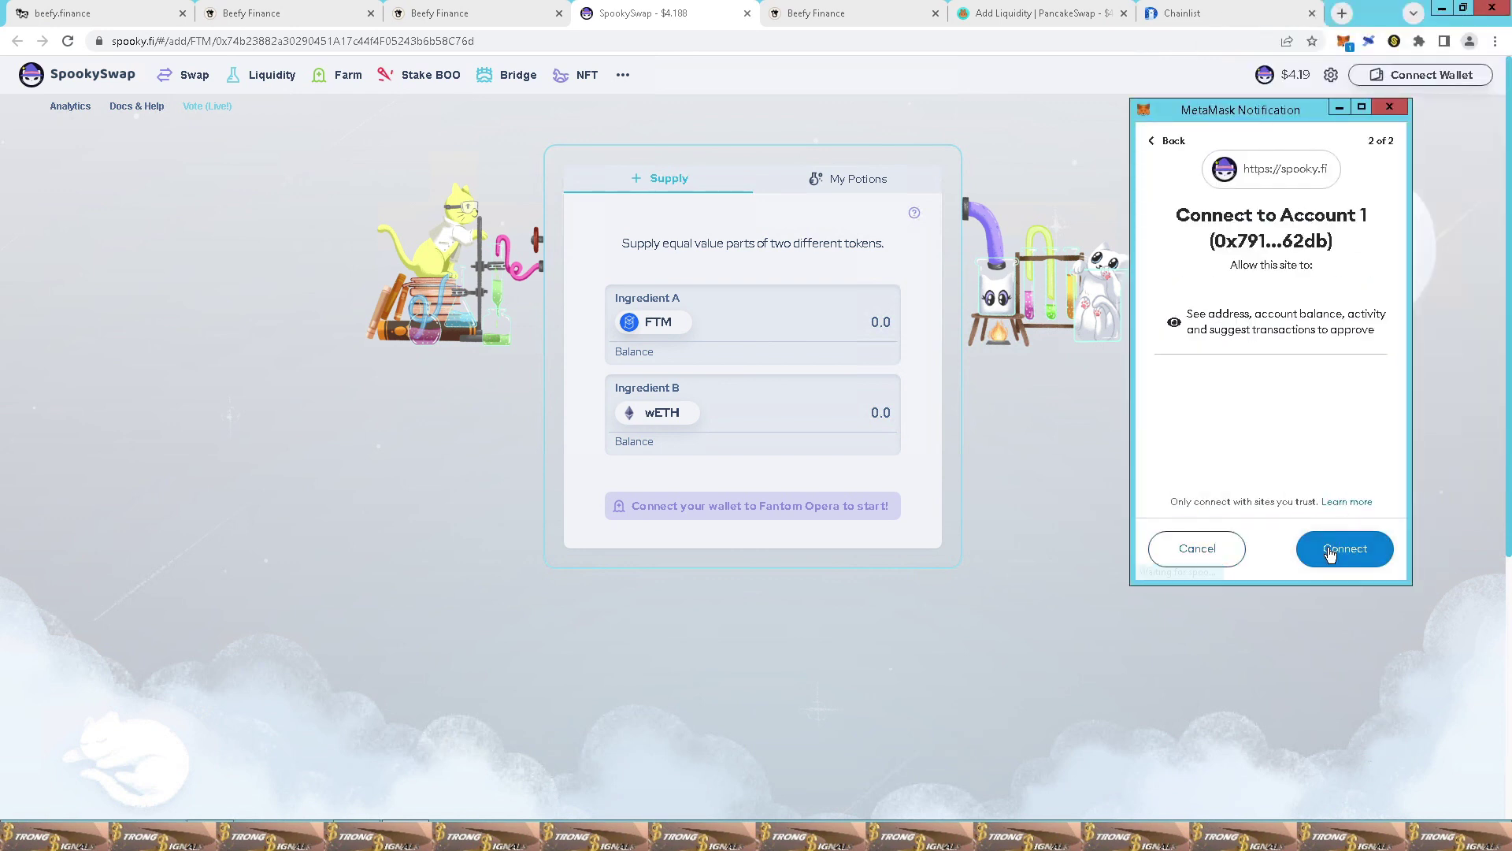
pyautogui.click(1339, 557)
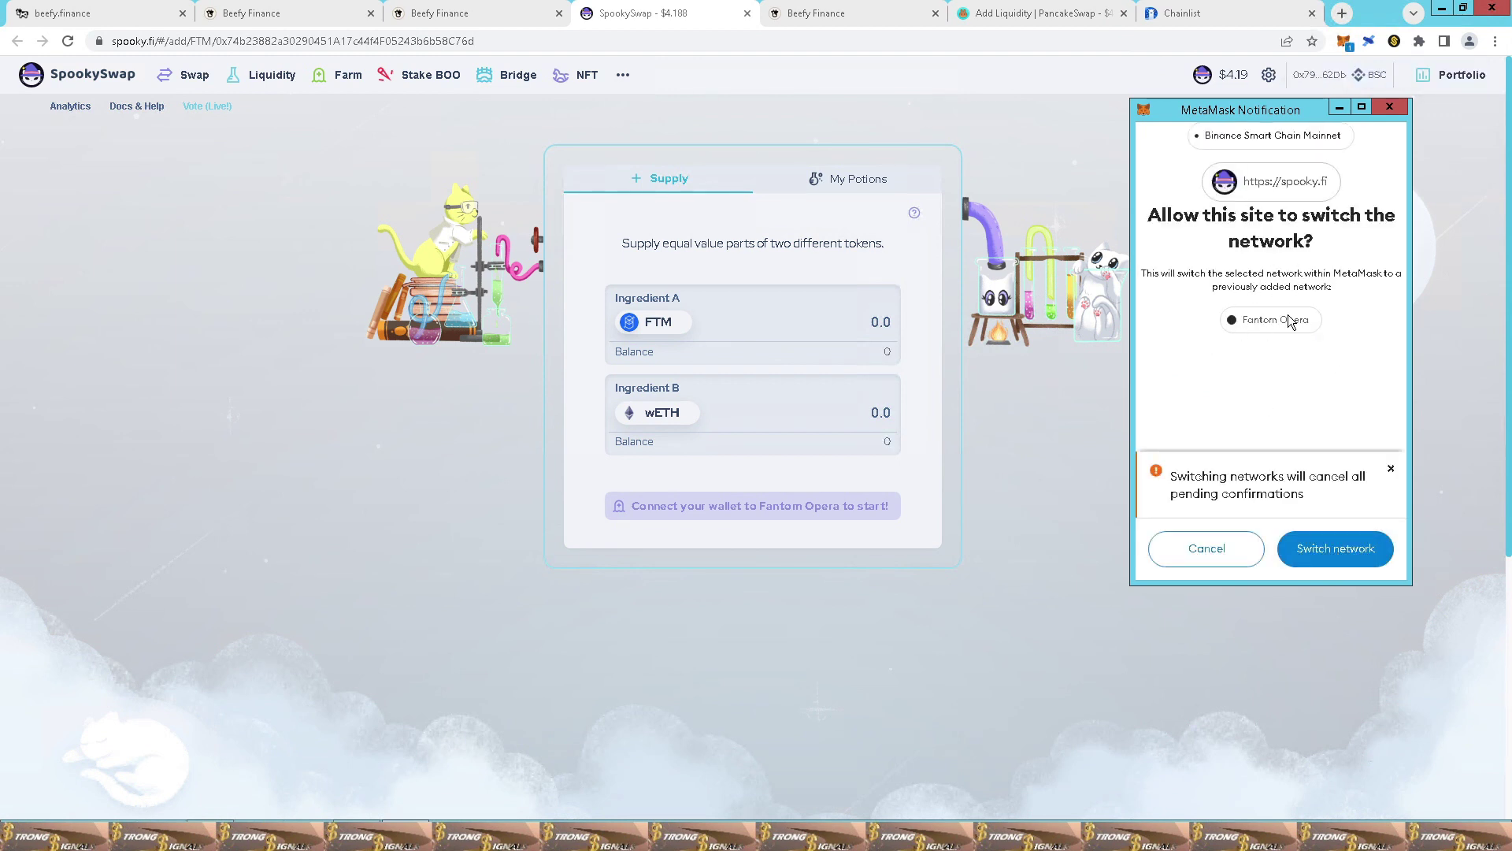
pyautogui.click(1359, 550)
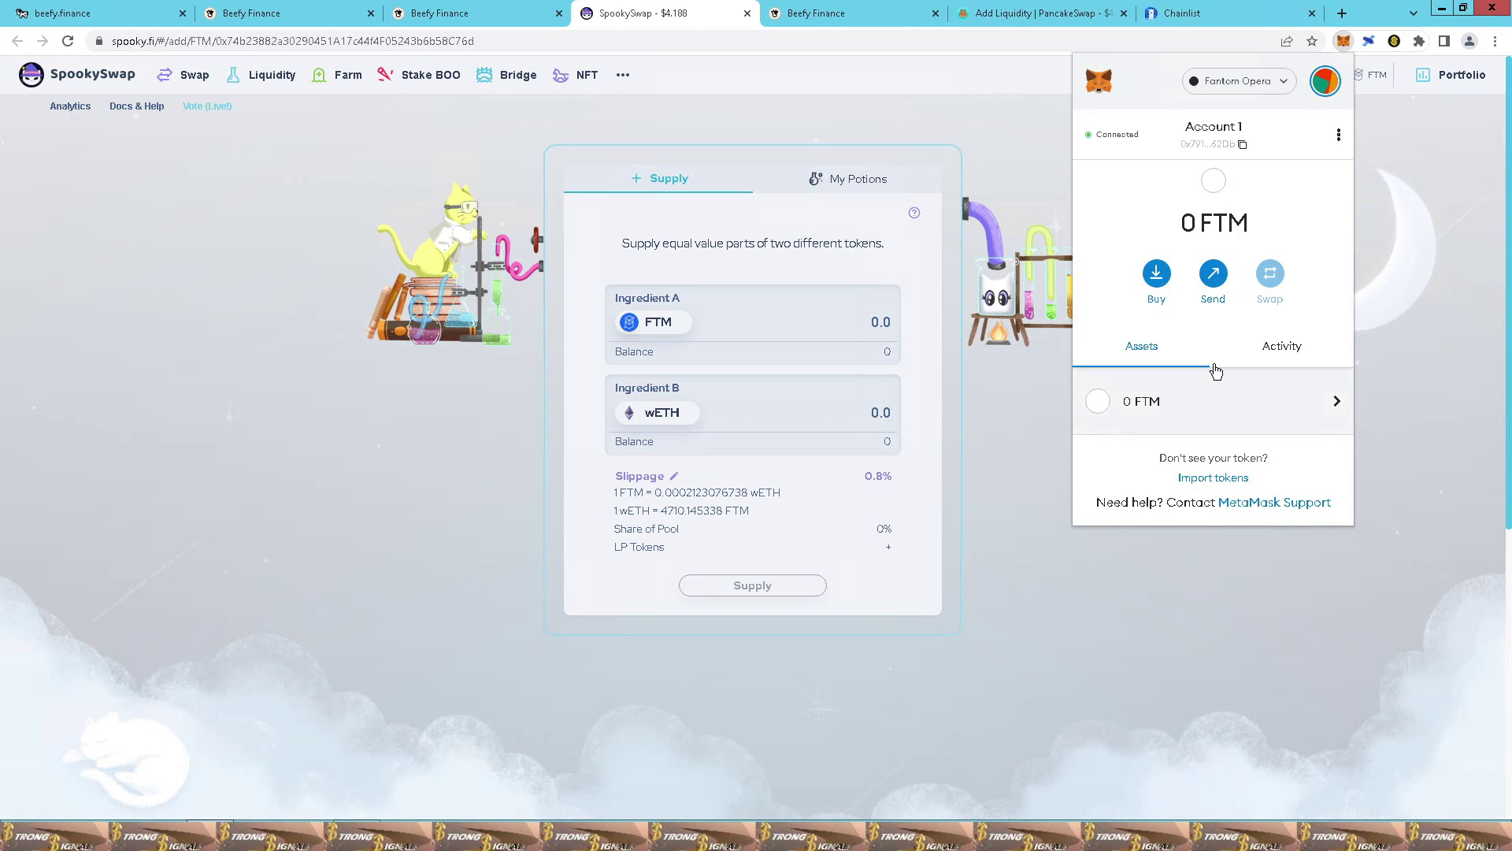
# Close the MetaMask wallet and open SpookySwap's token swap page
pyautogui.click(1006, 454)
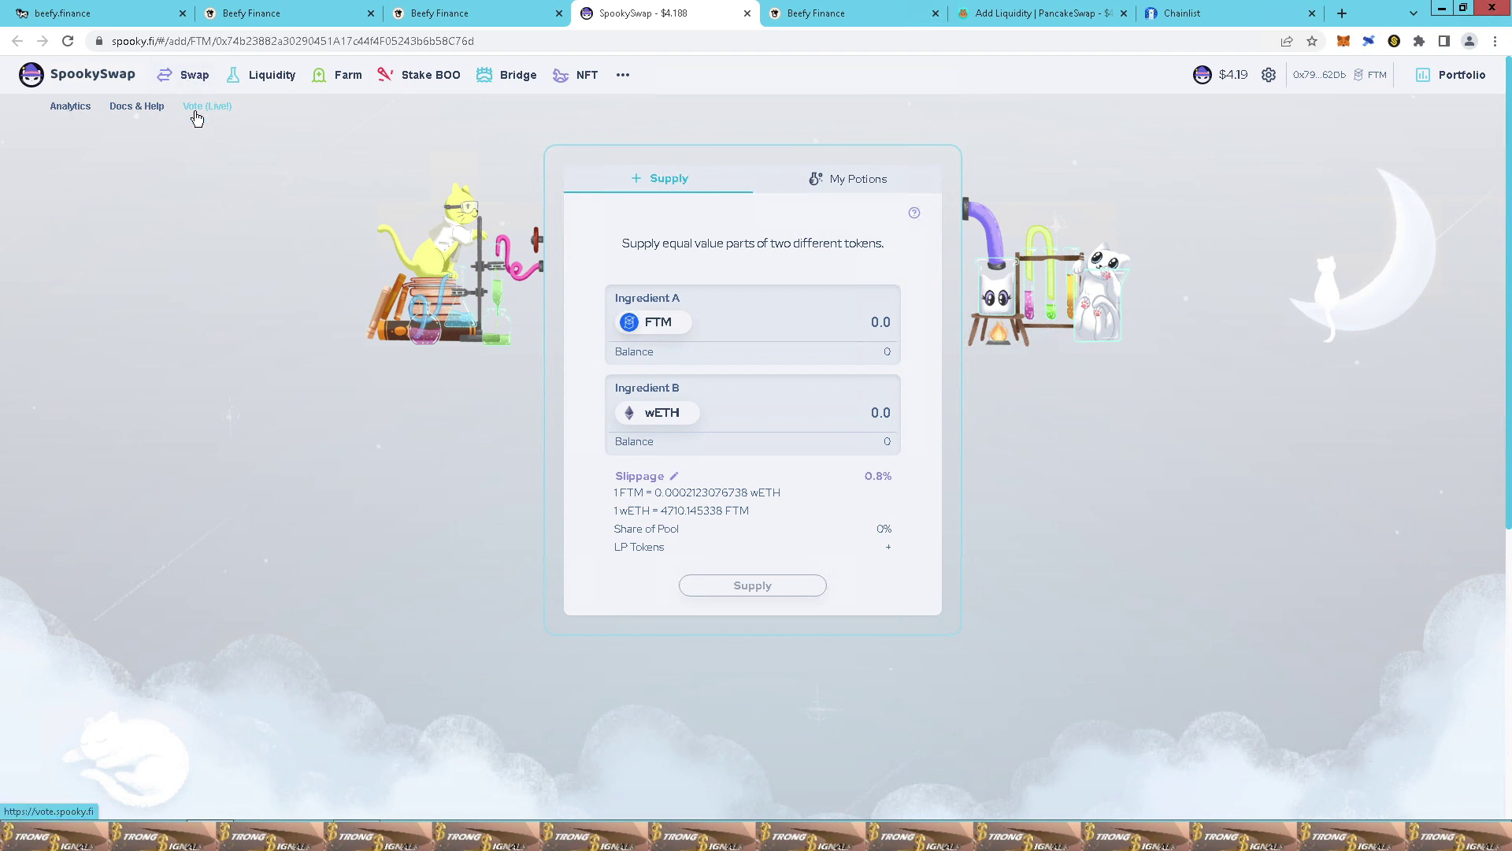
pyautogui.click(195, 75)
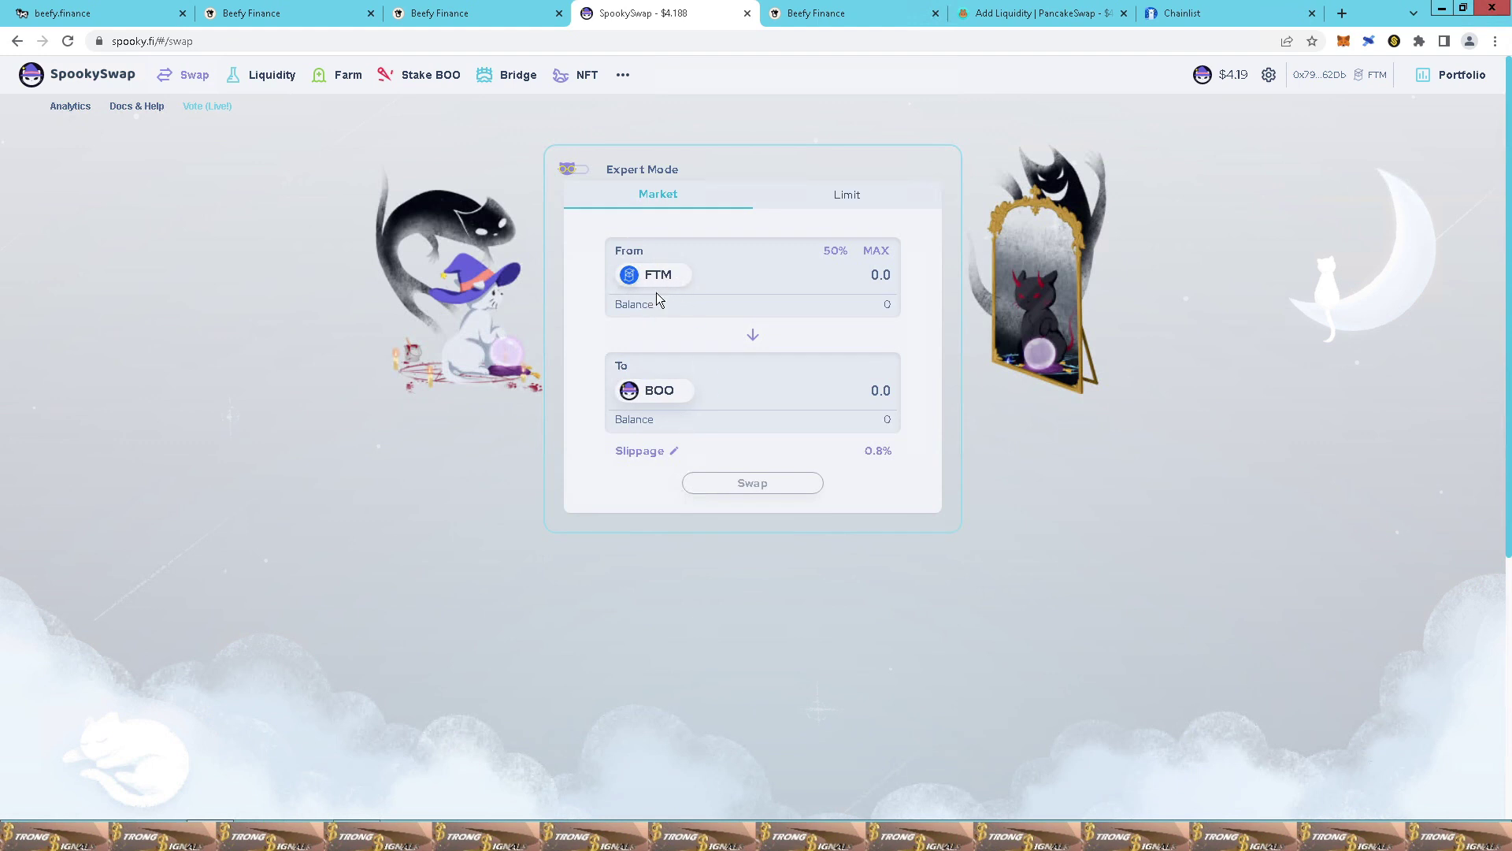
# Set up a swap of 50% of the FTM balance to wETH and open SpookySwap's liquidity supply page
pyautogui.click(662, 391)
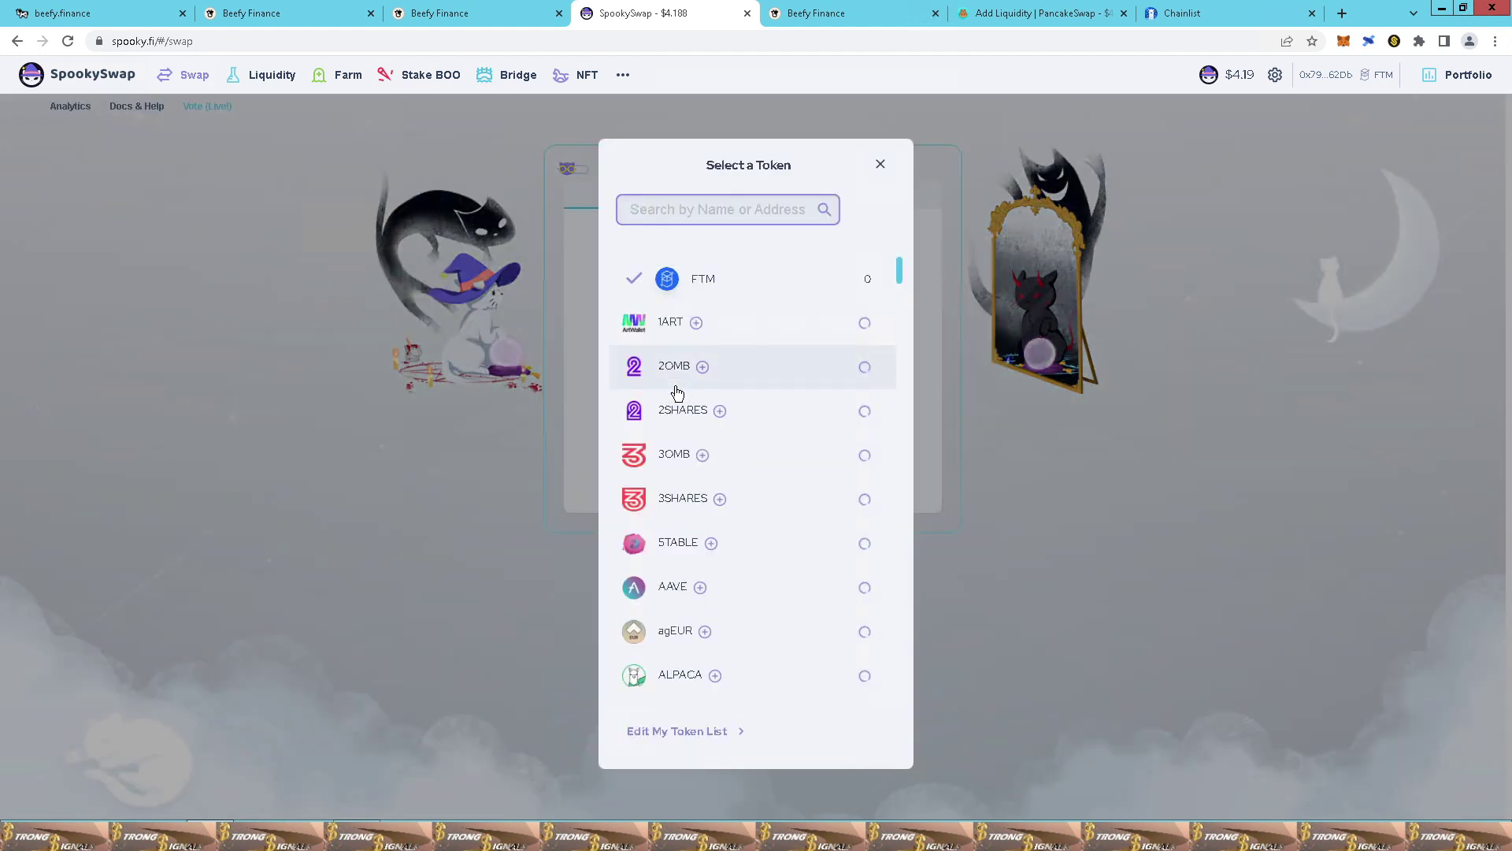
pyautogui.write('wet')
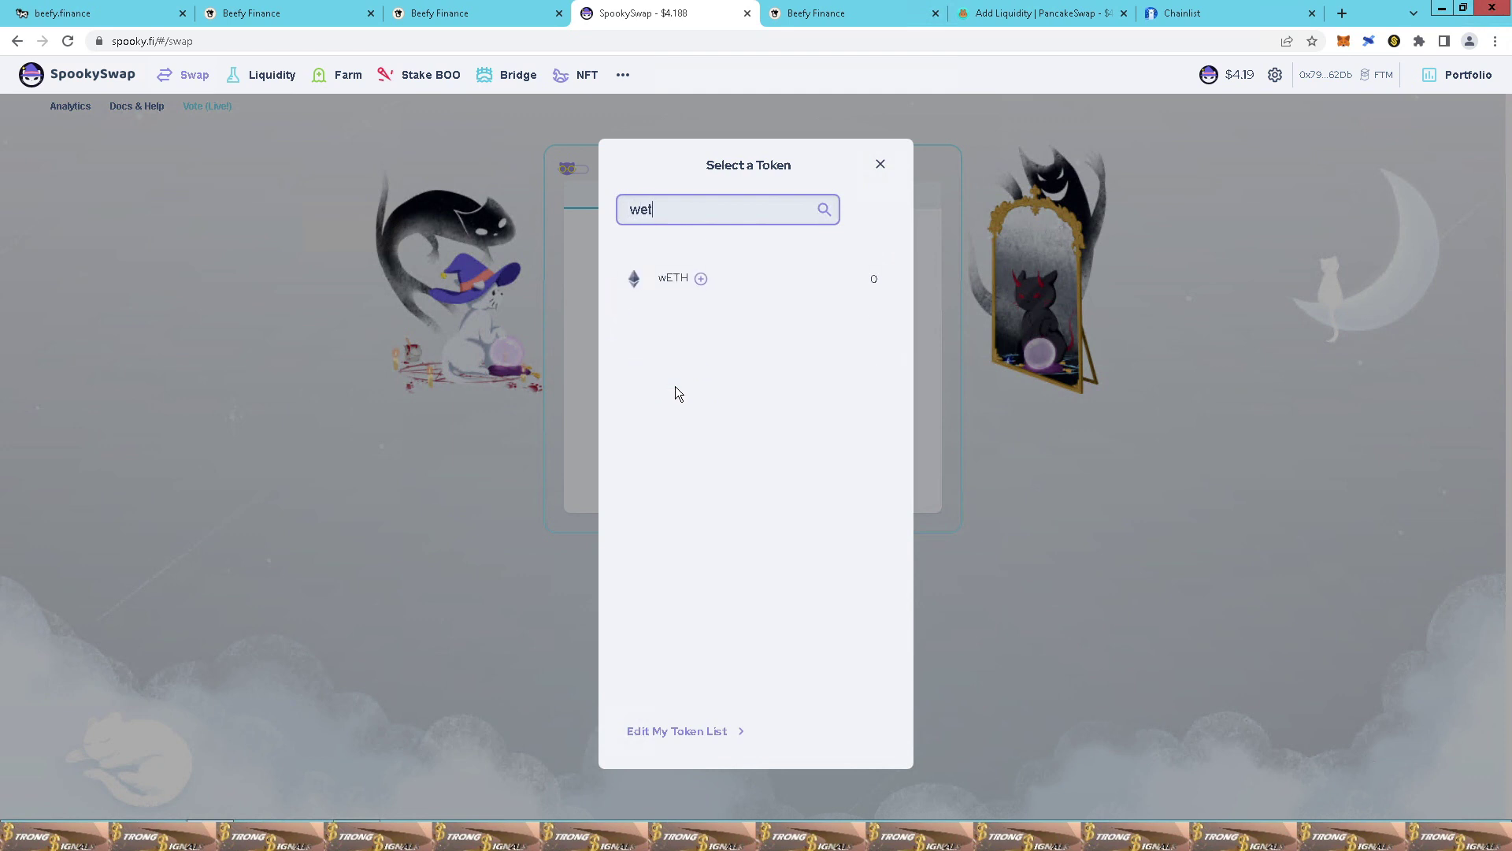
pyautogui.click(657, 285)
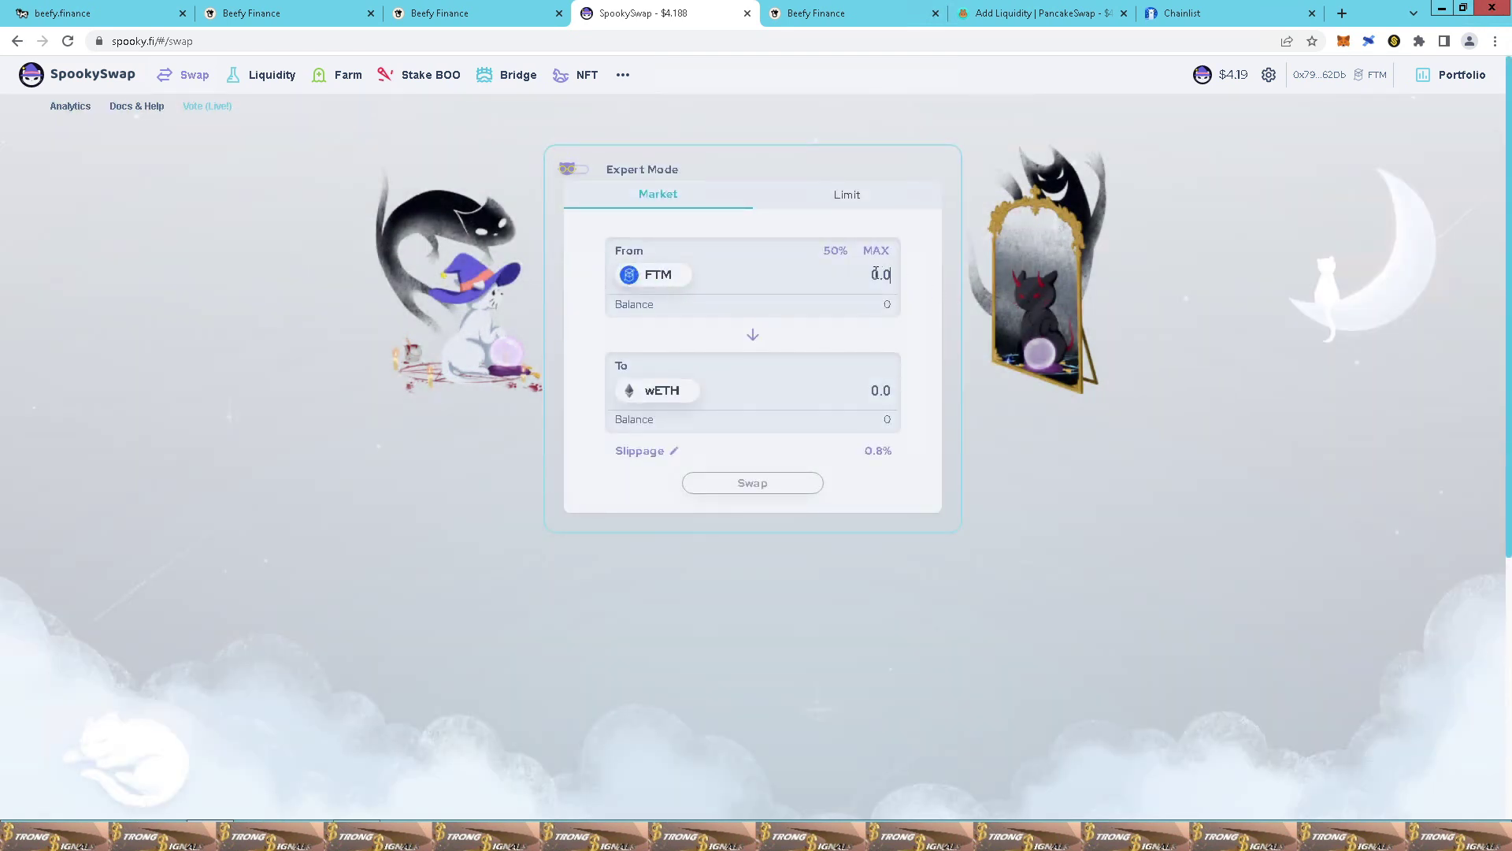
pyautogui.click(835, 252)
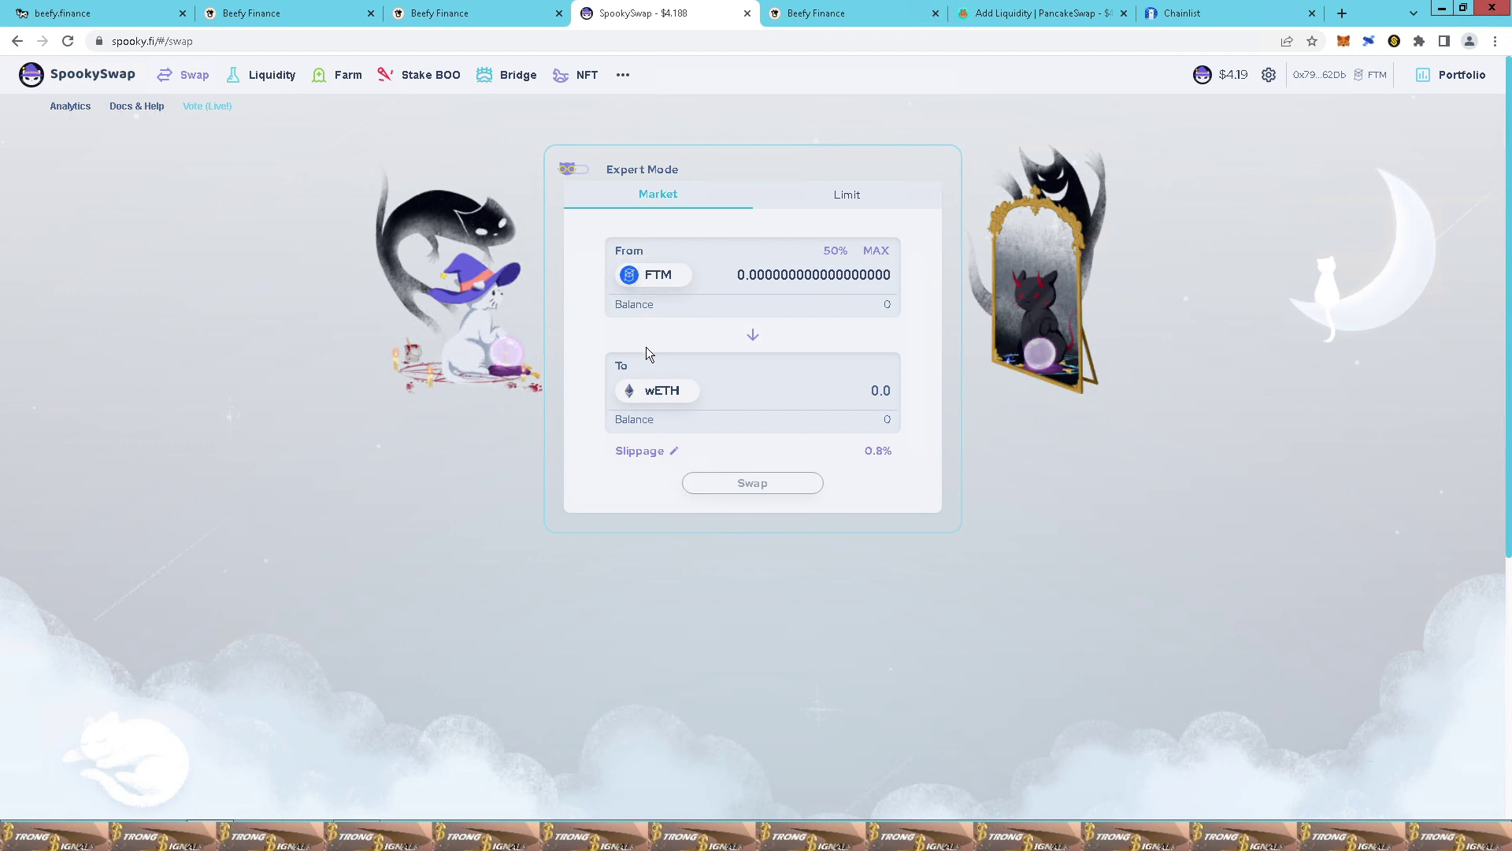
pyautogui.click(271, 75)
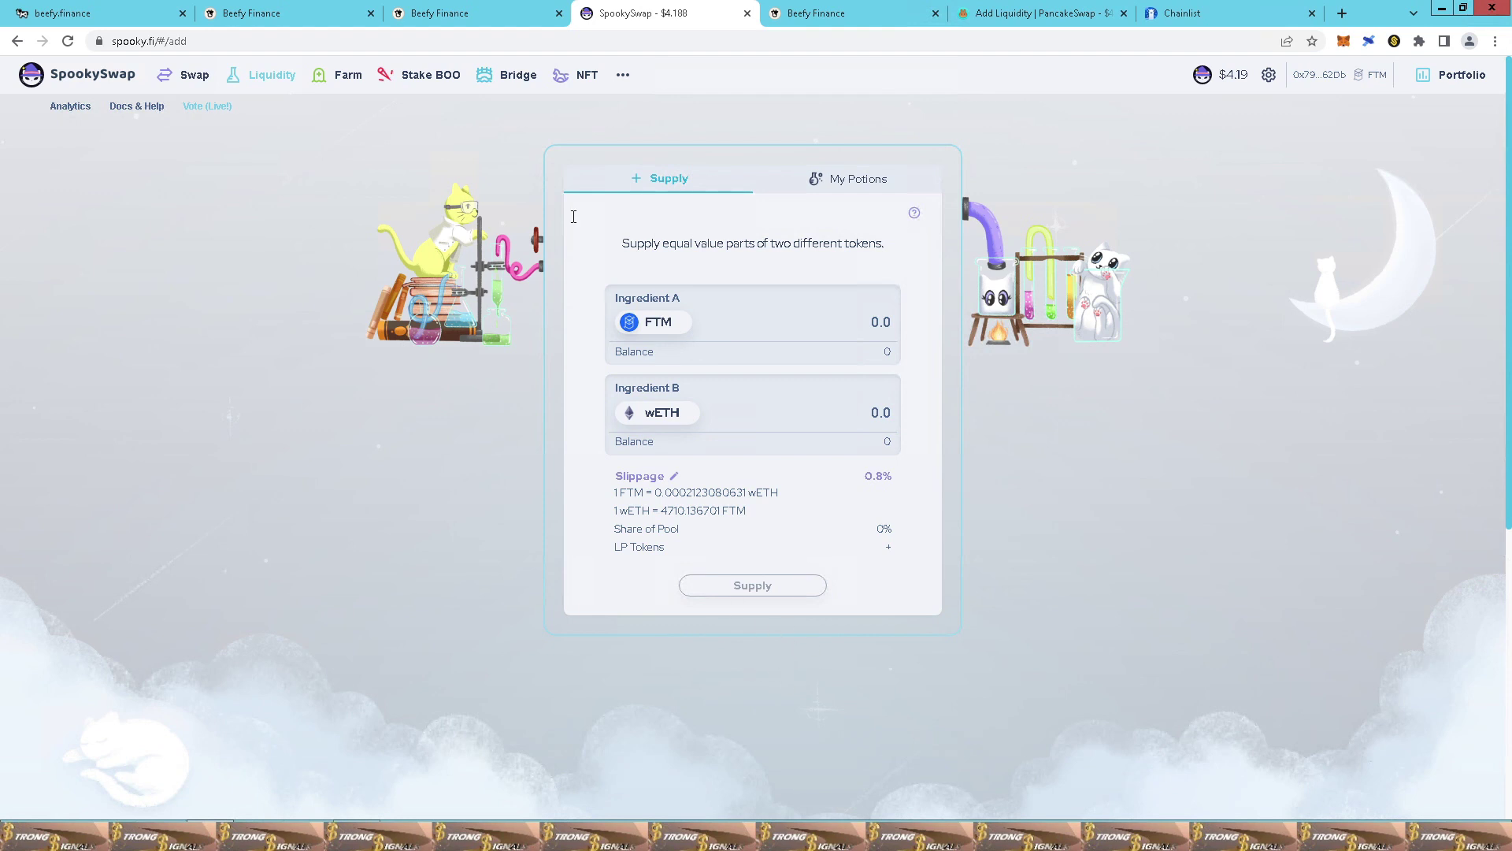
# Return to Beefy's ETH-FTM LP vault page and review its deposit options and fees
pyautogui.click(470, 21)
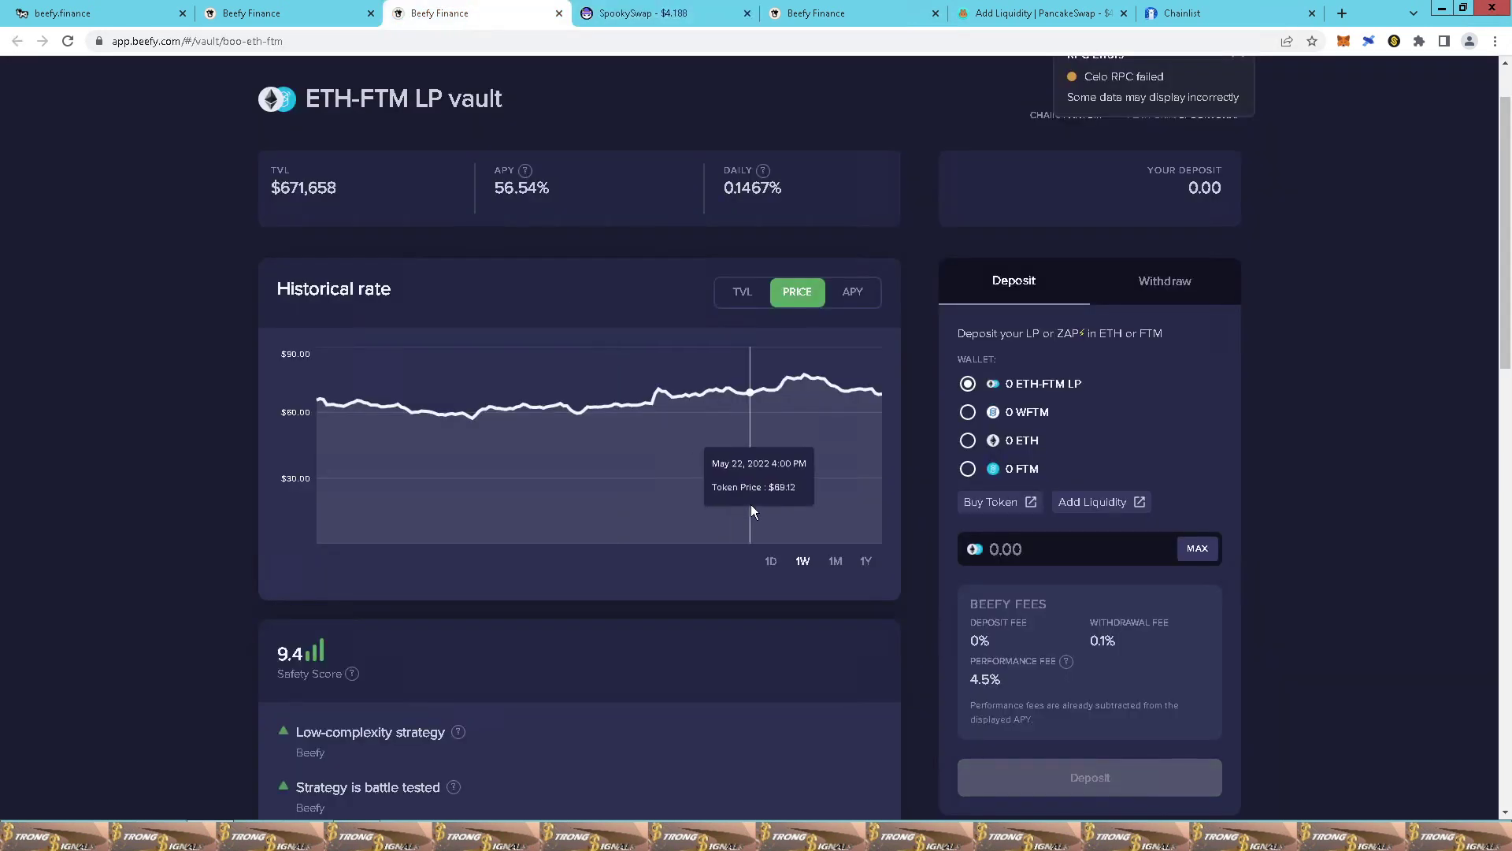
pyautogui.scroll(-1, 1312, 569)
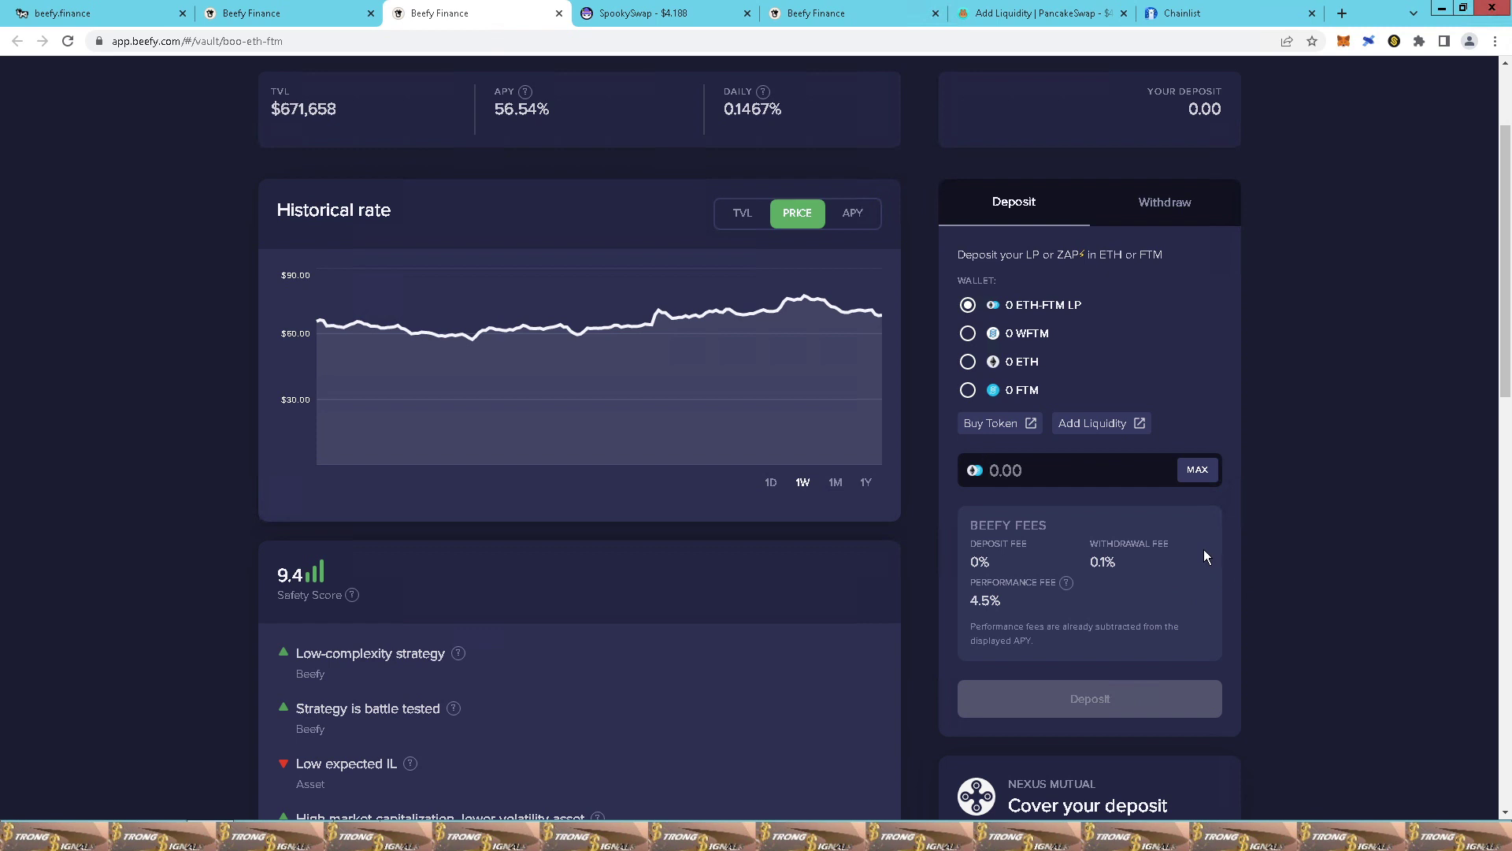
pyautogui.scroll(2, 915, 604)
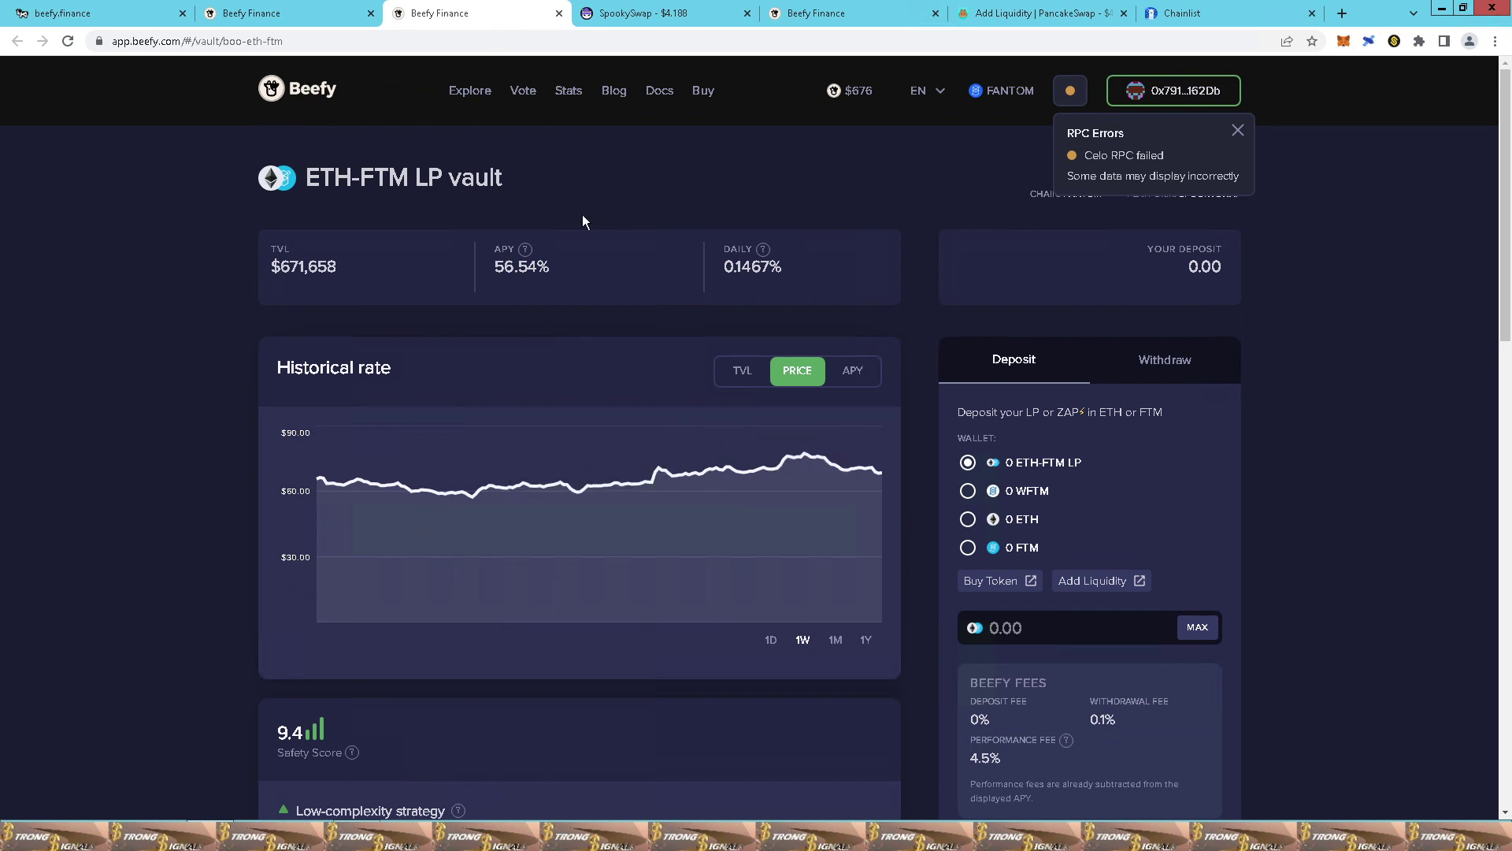
# Browse Beefy's vault list around and above the ETH-FTM LP entry, comparing APY, TVL and safety scores
pyautogui.click(290, 17)
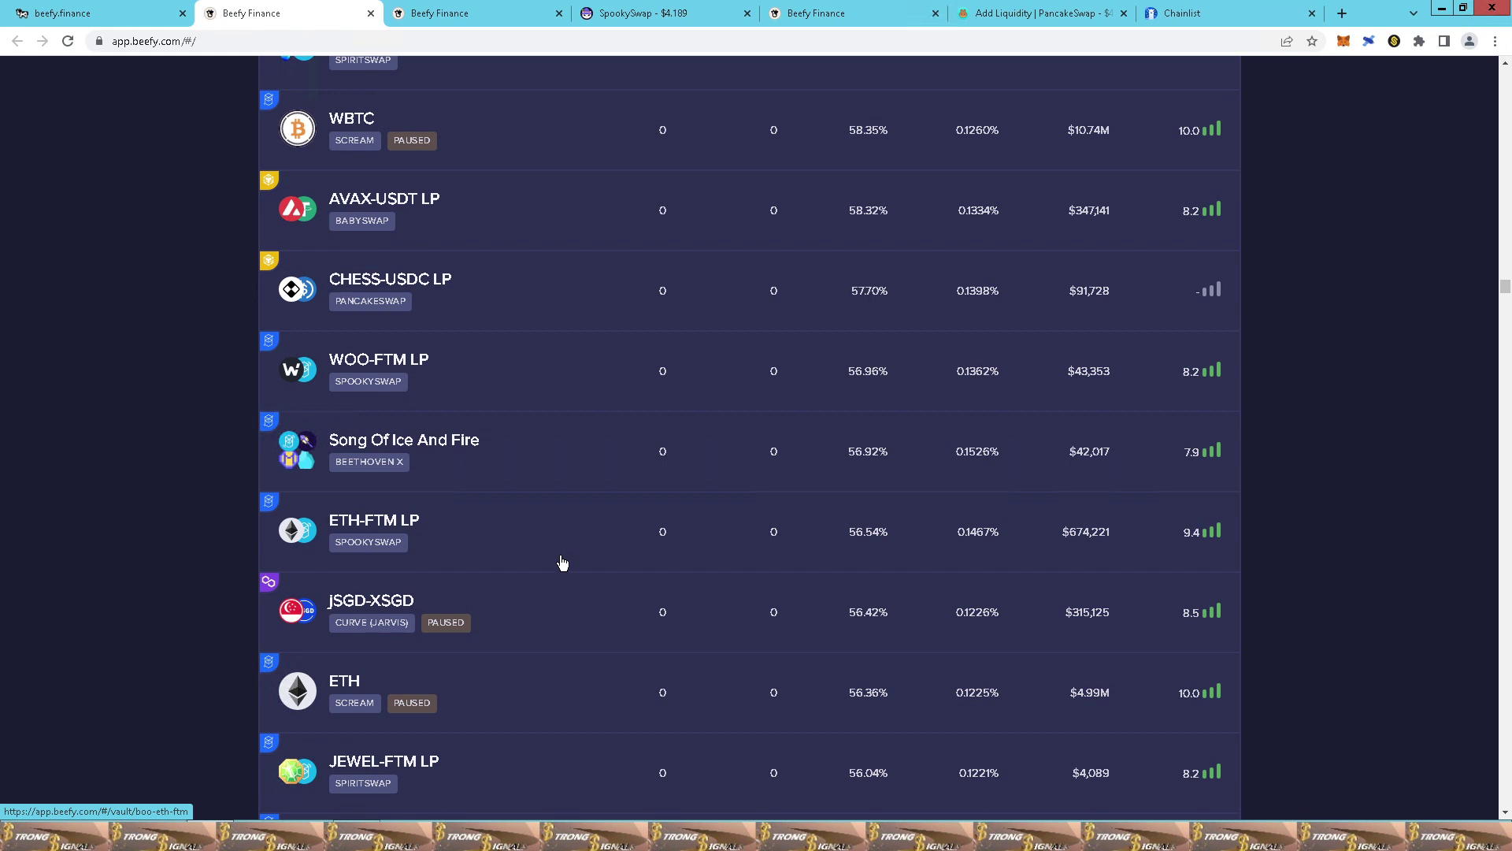
pyautogui.scroll(-3, 661, 617)
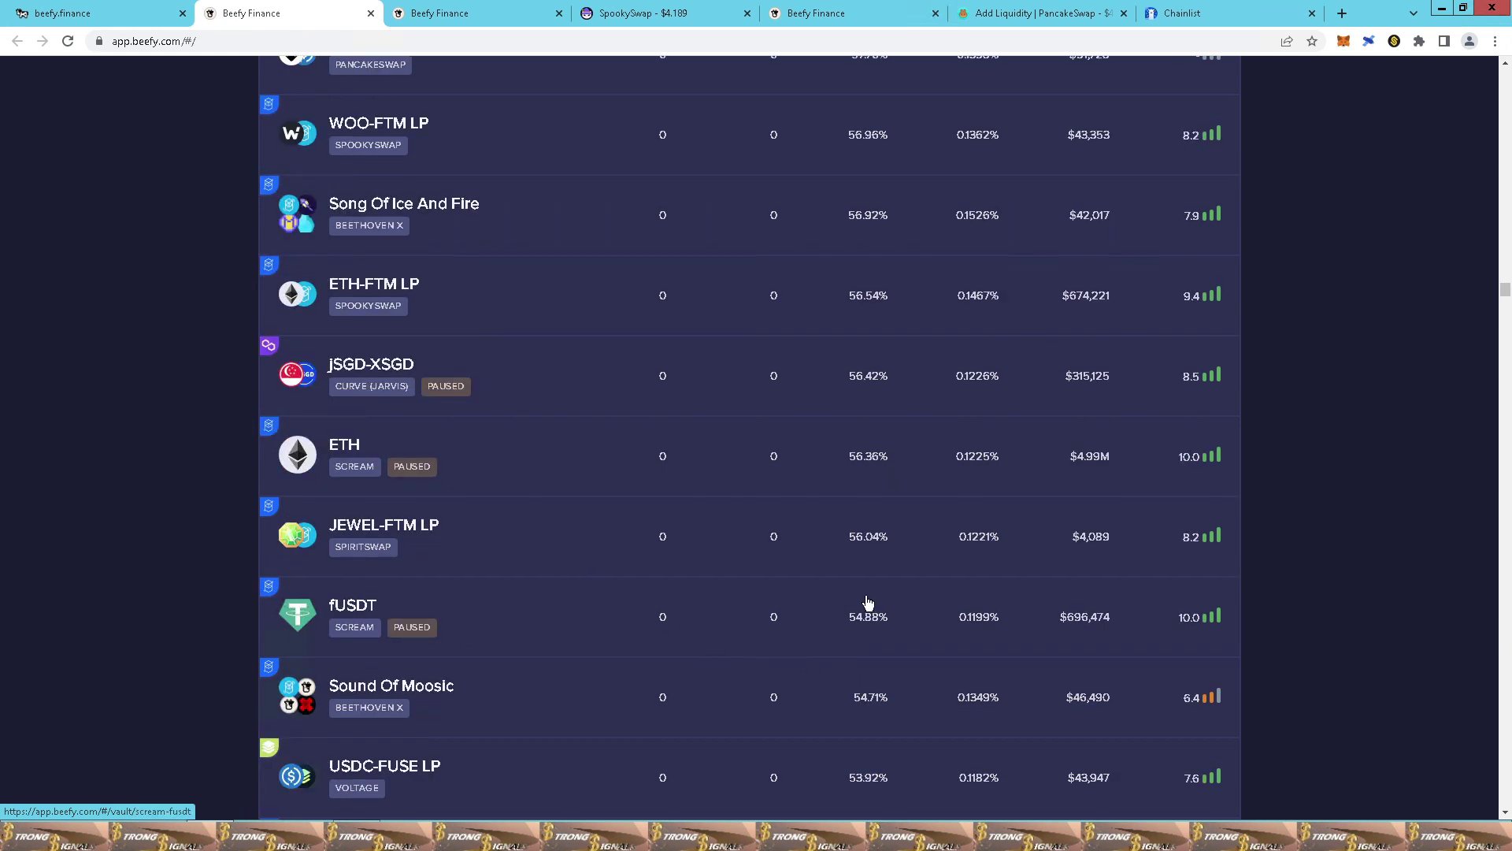
pyautogui.scroll(-2, 846, 615)
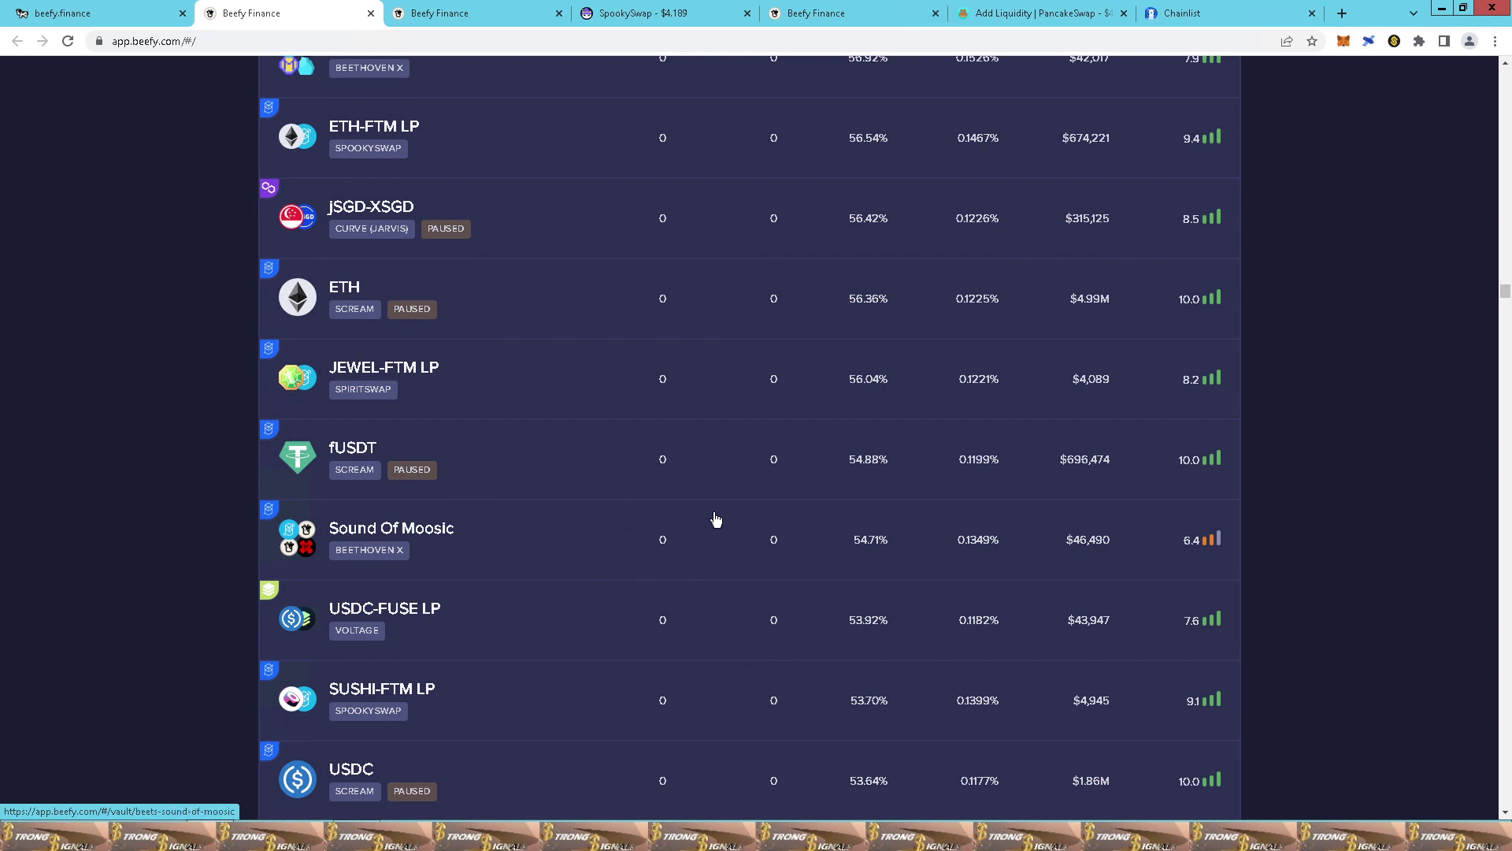
pyautogui.scroll(-2, 712, 512)
pyautogui.scroll(-2, 748, 512)
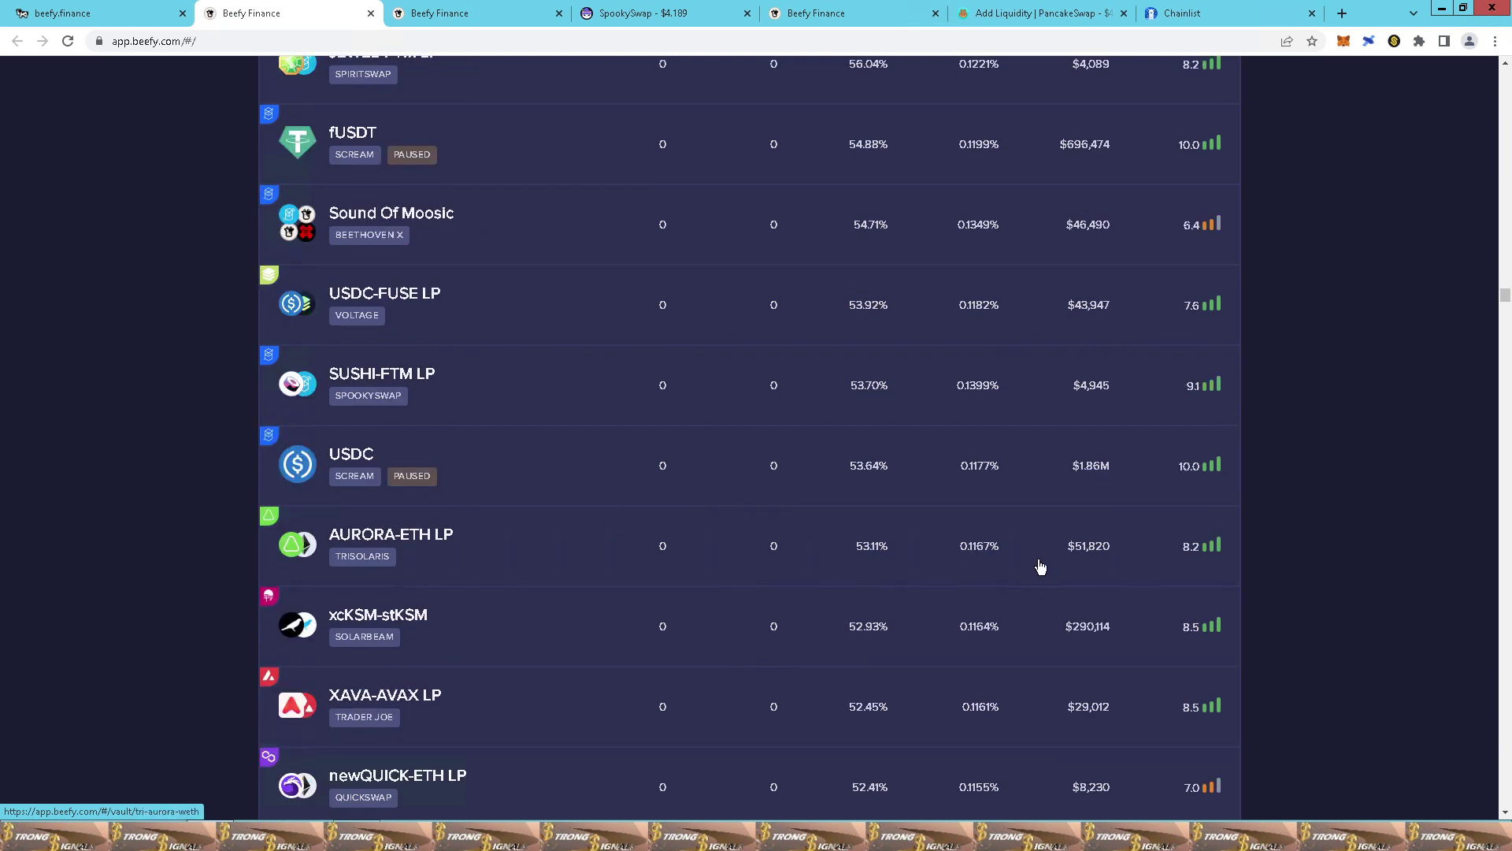
pyautogui.scroll(20, 1056, 575)
pyautogui.scroll(20, 1105, 626)
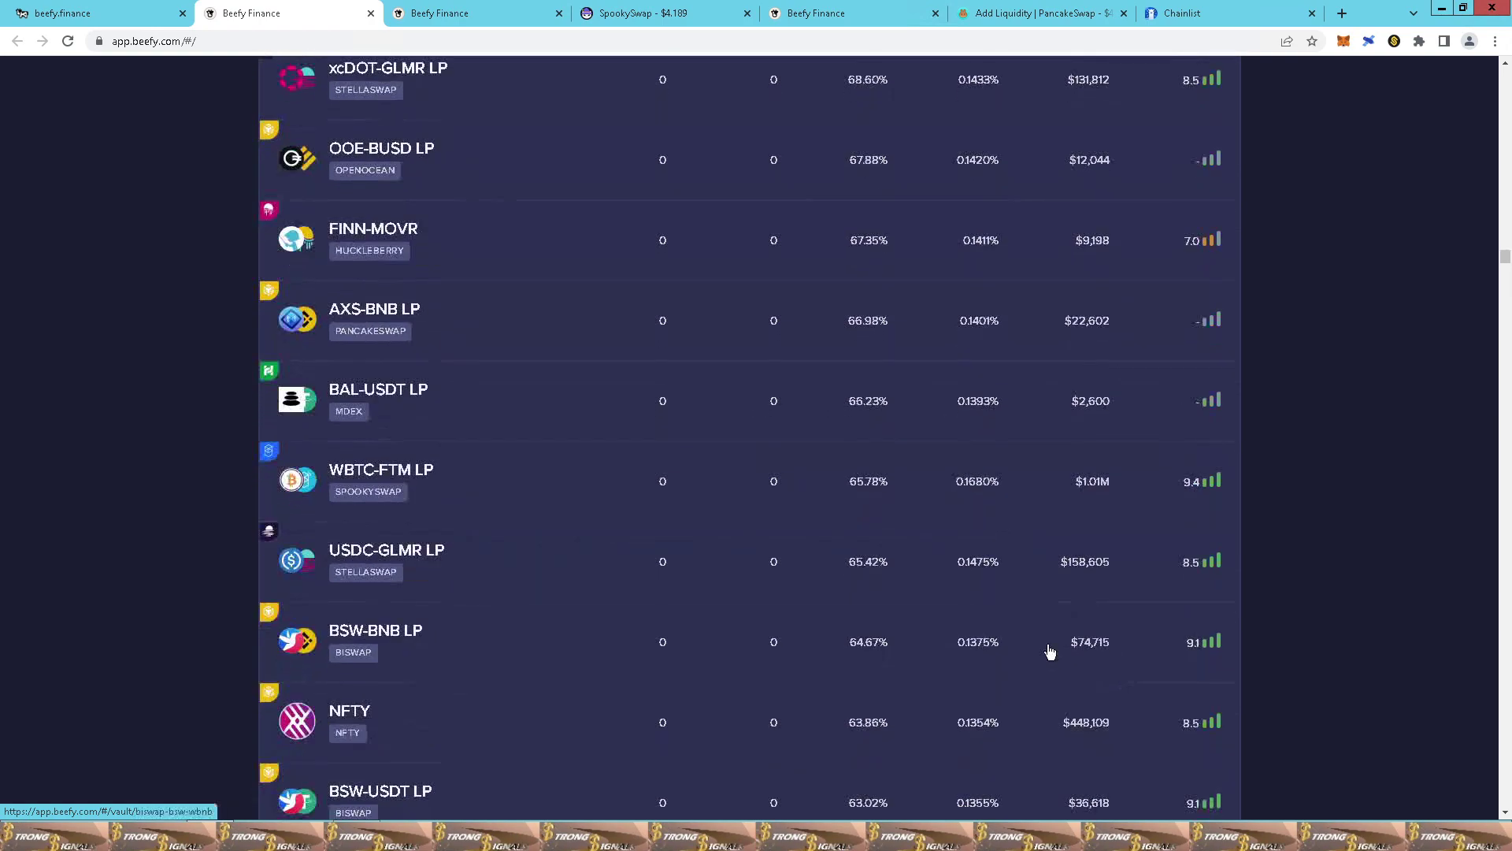
pyautogui.scroll(20, 898, 599)
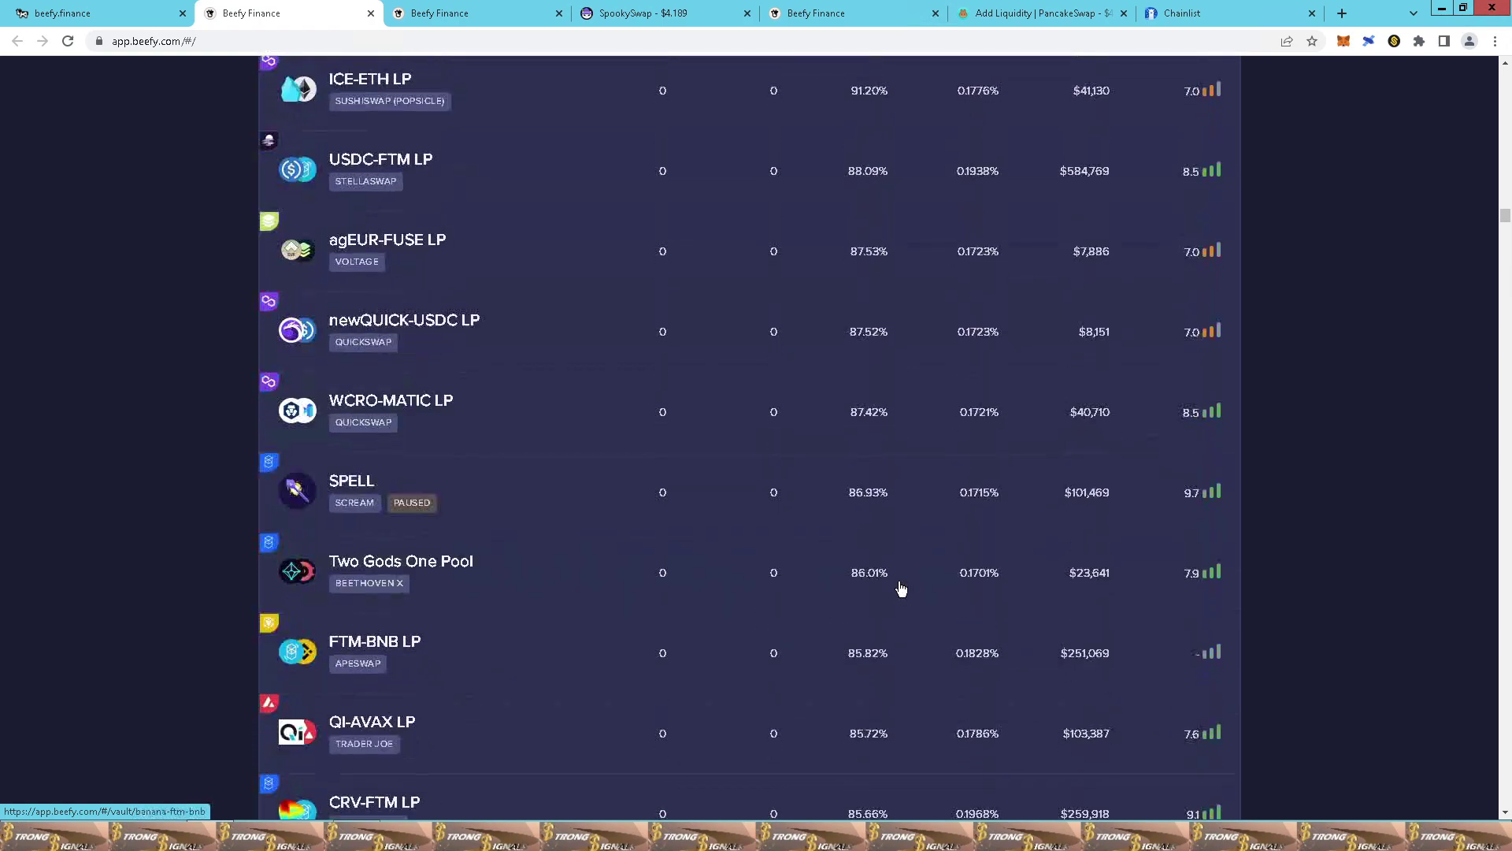
pyautogui.scroll(20, 767, 697)
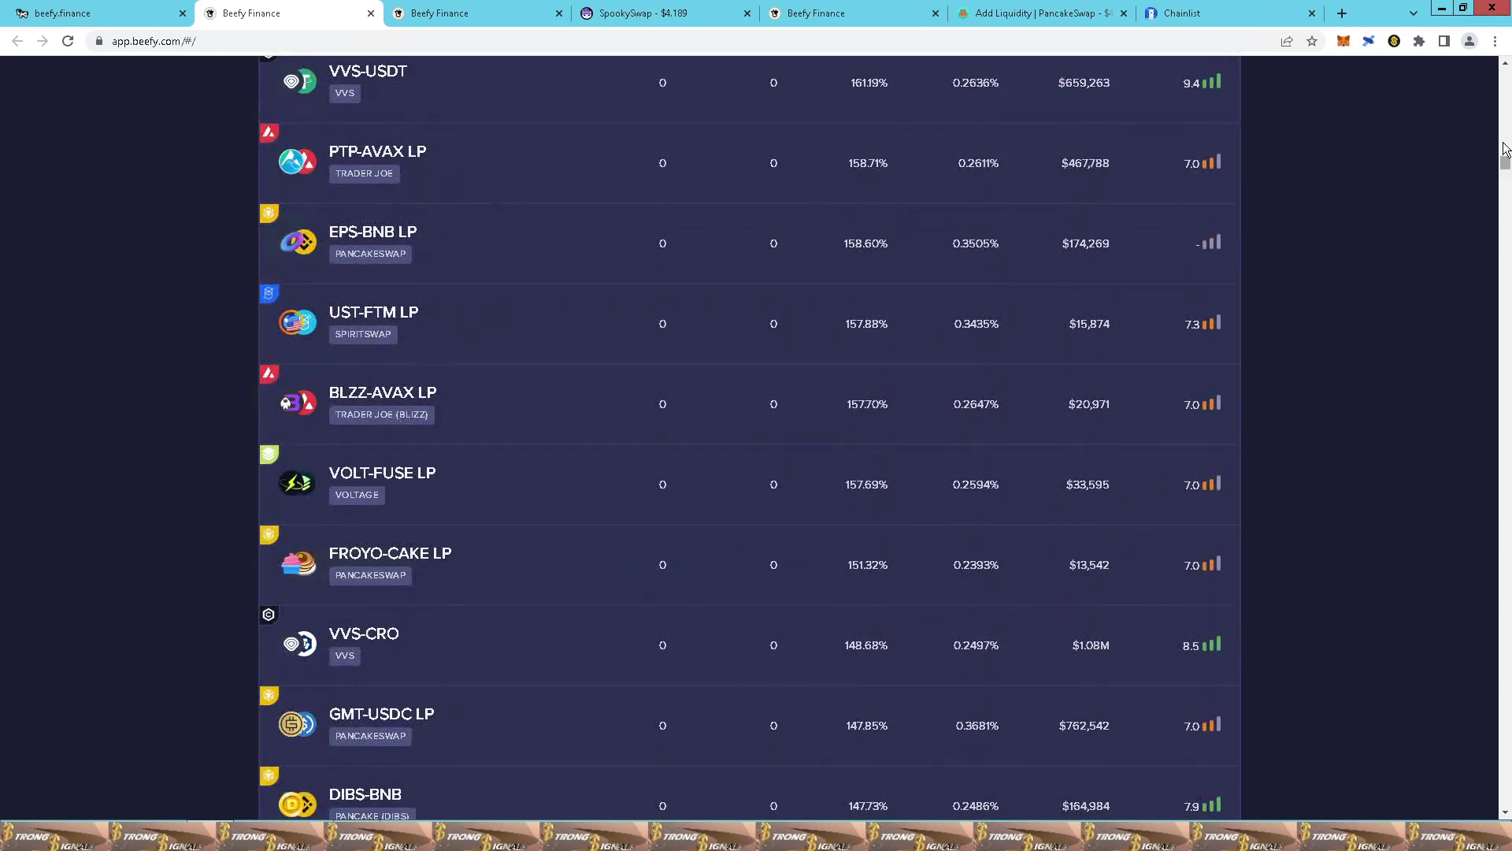
# Search the Beefy vault list for btc and look through the matching vaults
pyautogui.moveTo(1504, 163); pyautogui.dragTo(1504, 73)
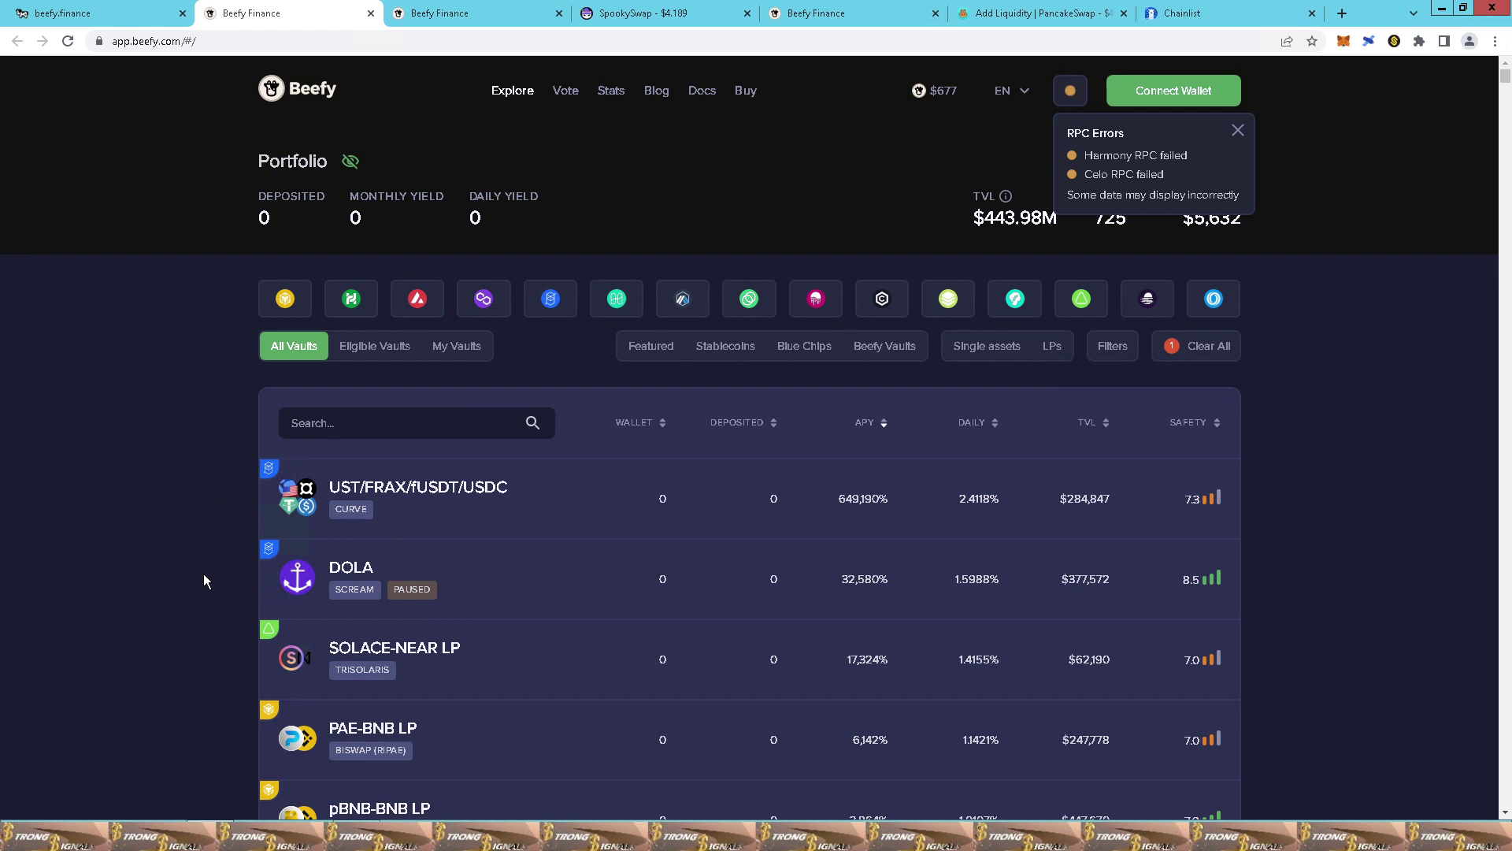
pyautogui.write('btc')
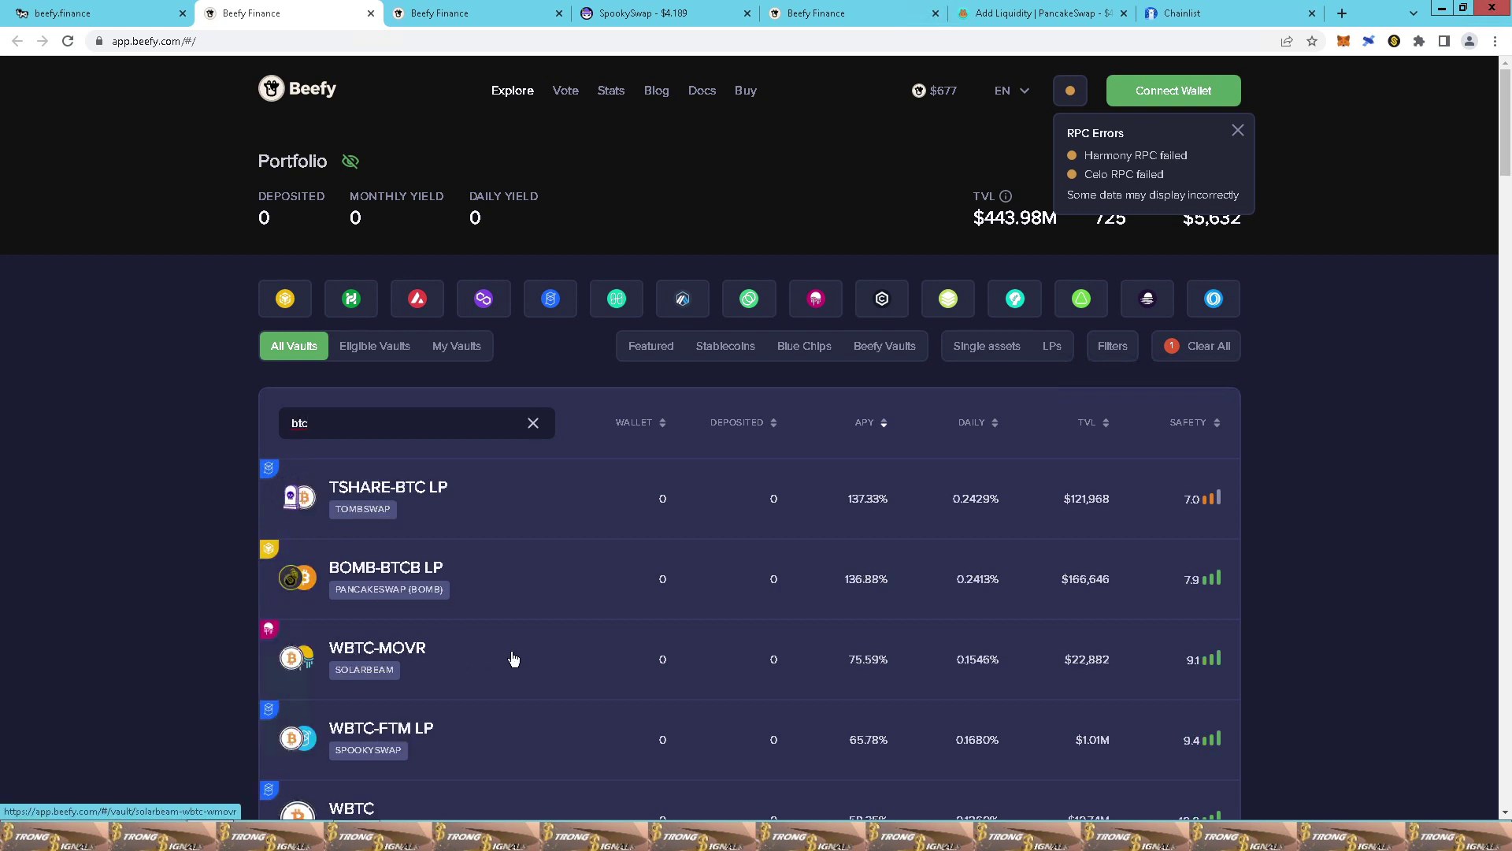
pyautogui.scroll(-1, 527, 627)
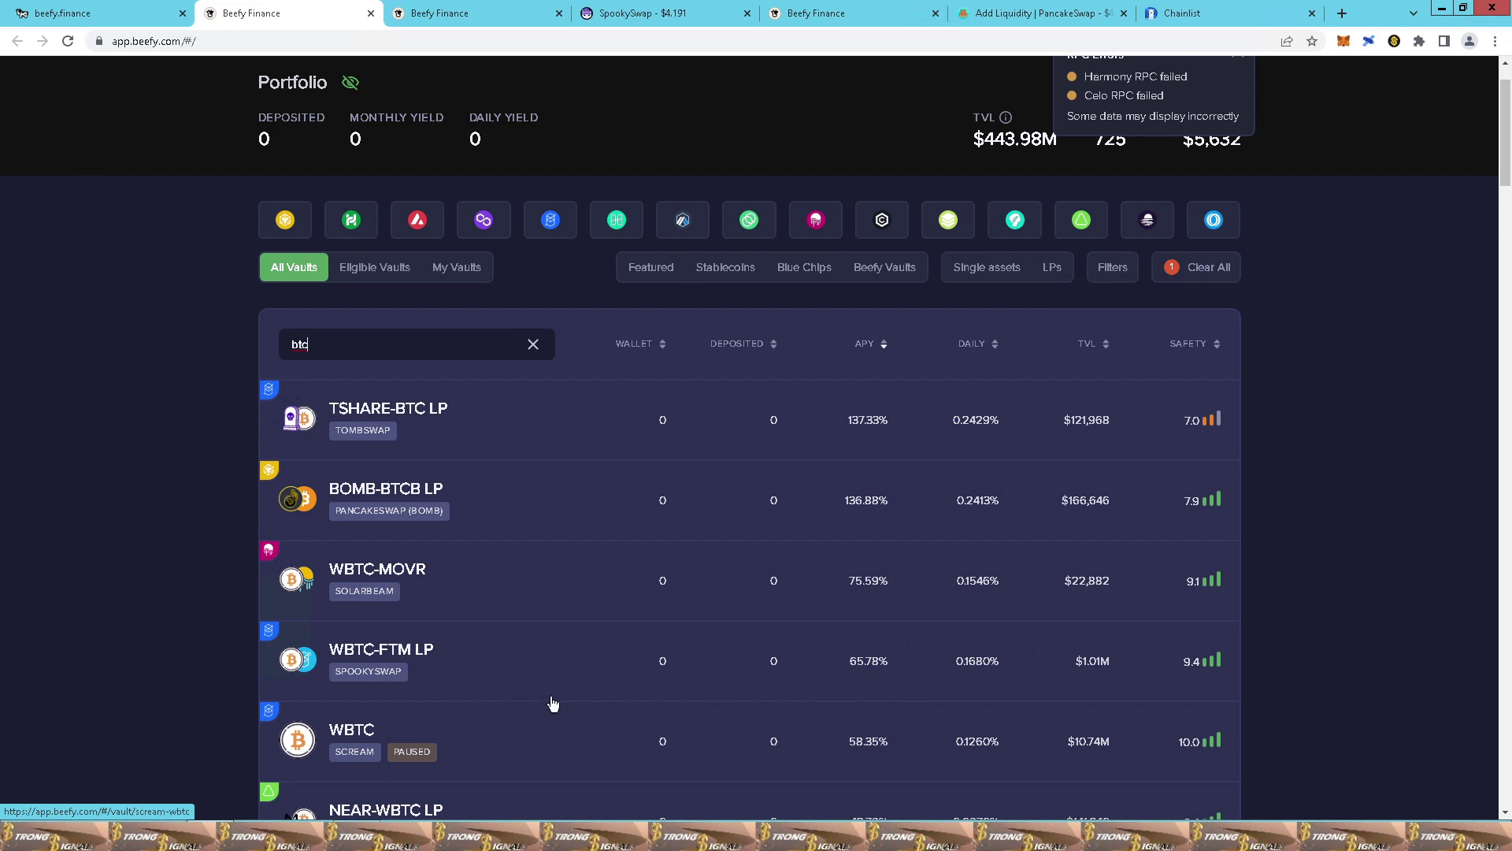
pyautogui.scroll(-2, 555, 693)
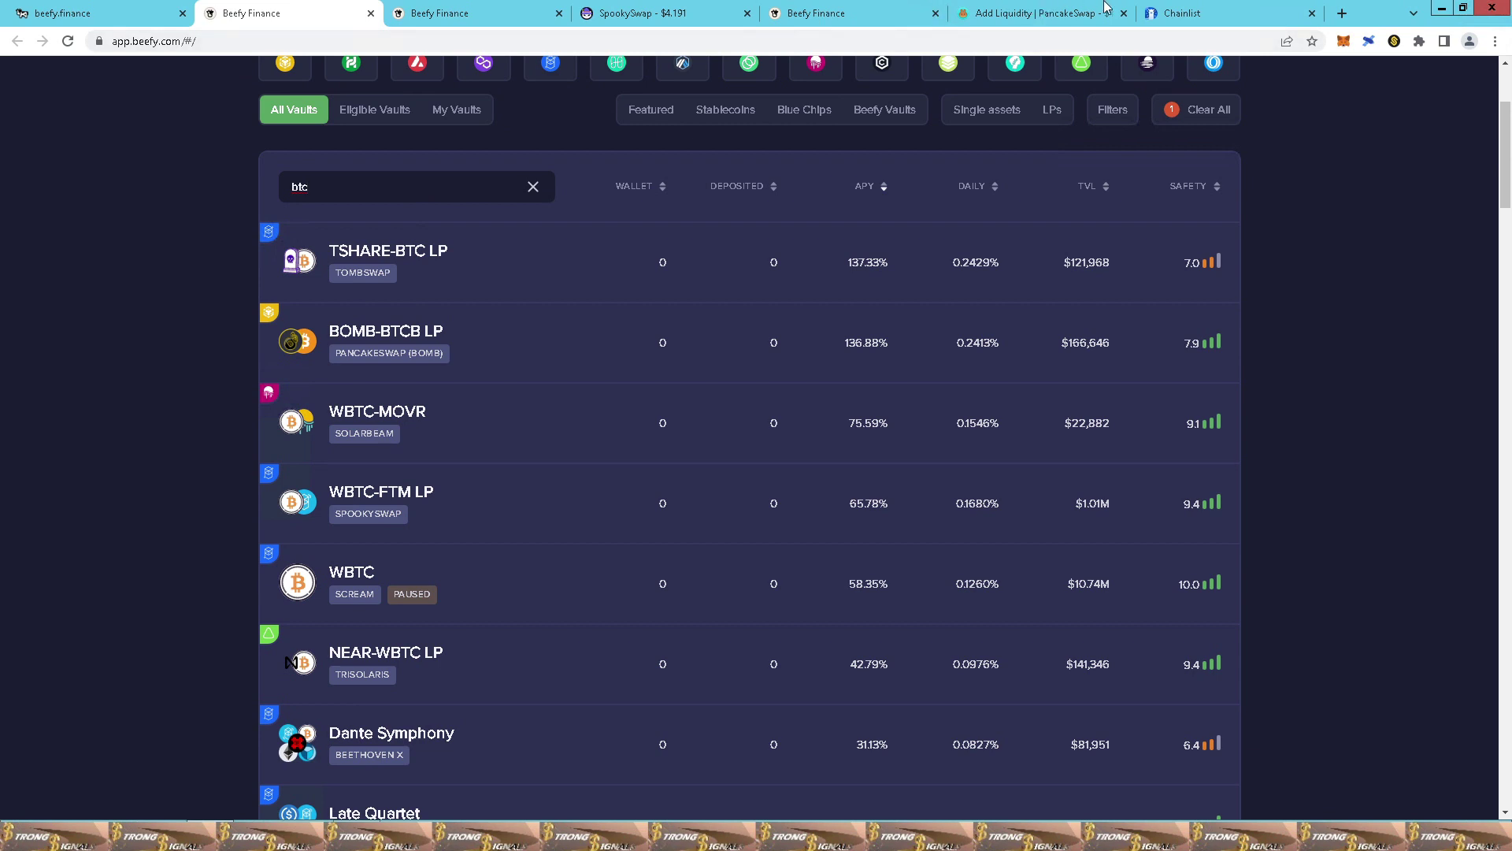
# Revisit PancakeSwap's add-liquidity page, Chainlist's network list and the ETH-FTM LP vault's deposit section
pyautogui.click(974, 22)
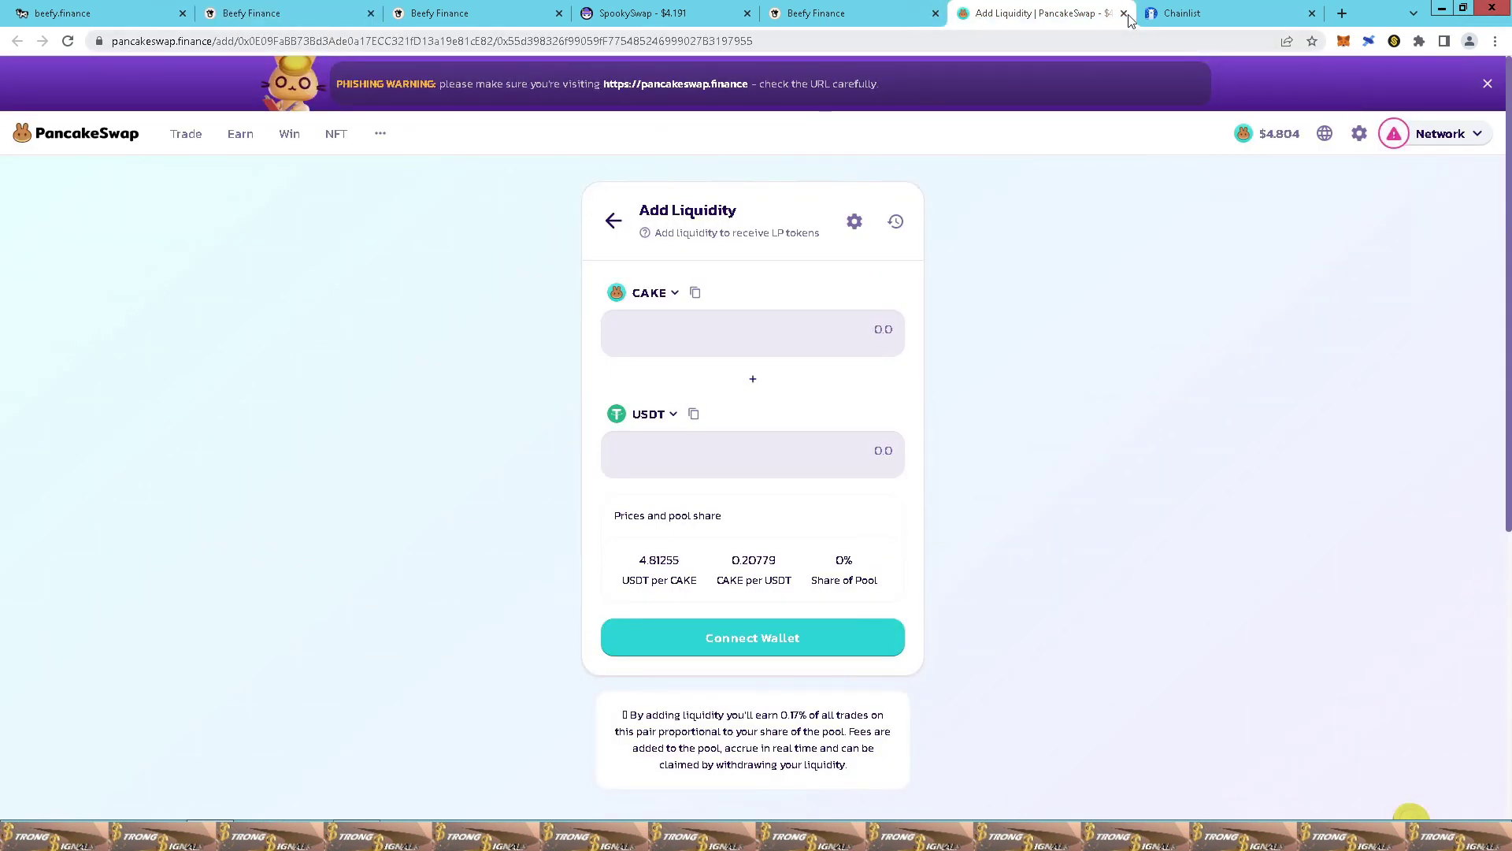
pyautogui.click(1243, 20)
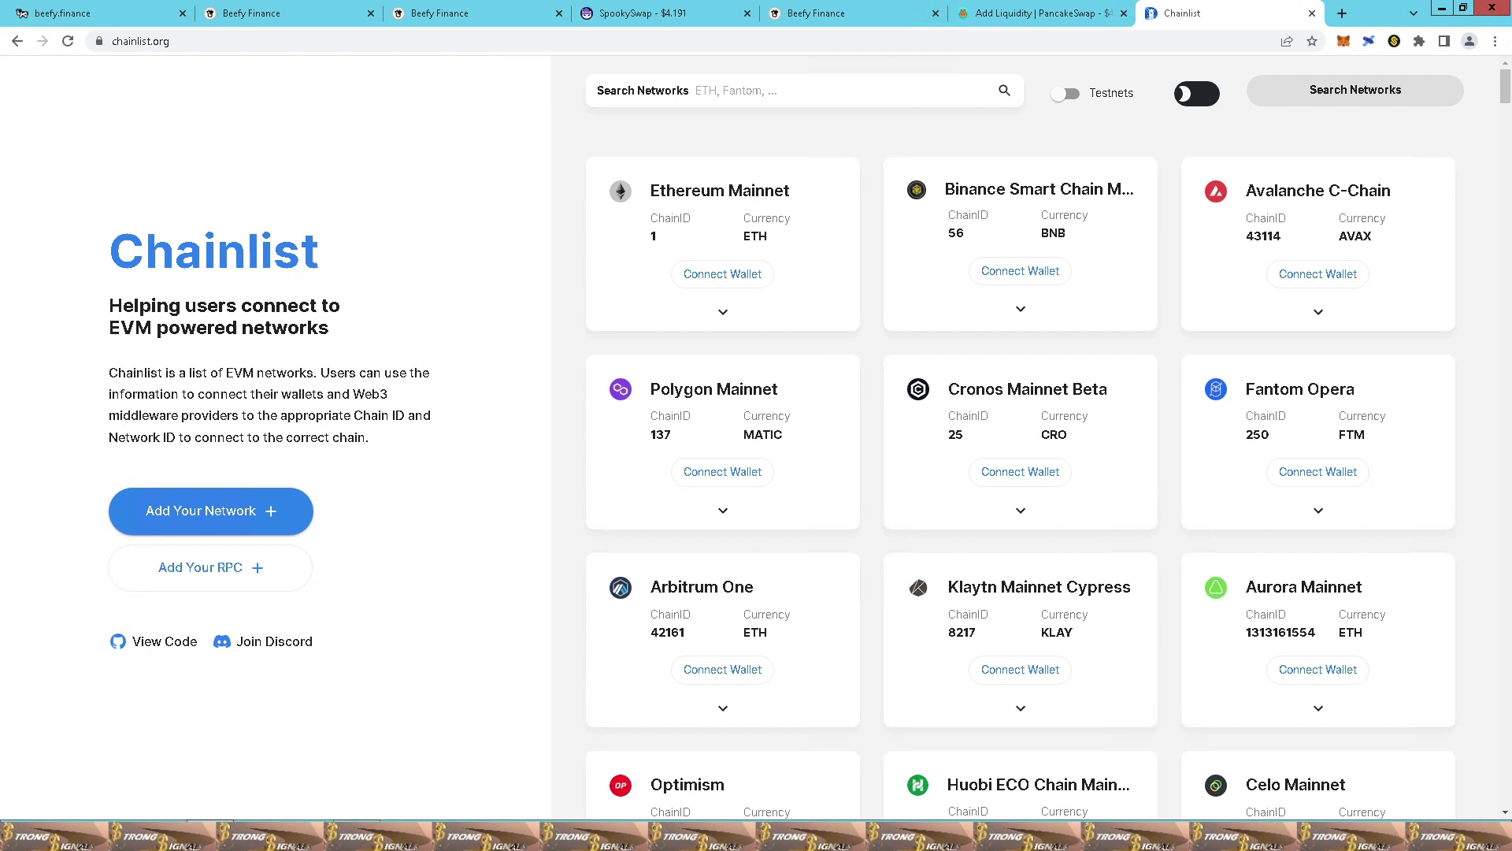
pyautogui.hotkey('ctrl', '3')
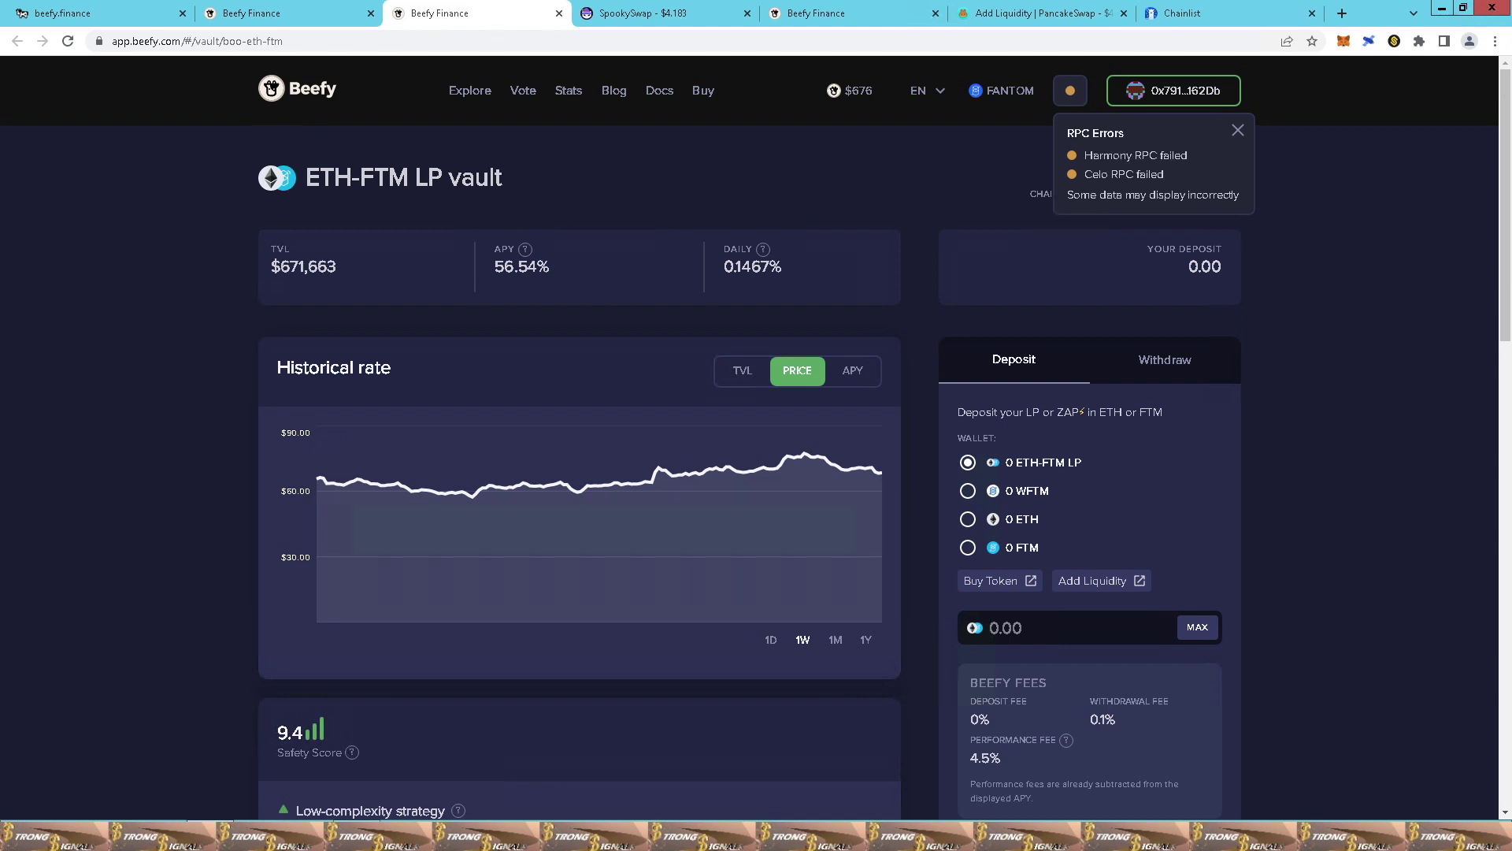
pyautogui.click(309, 16)
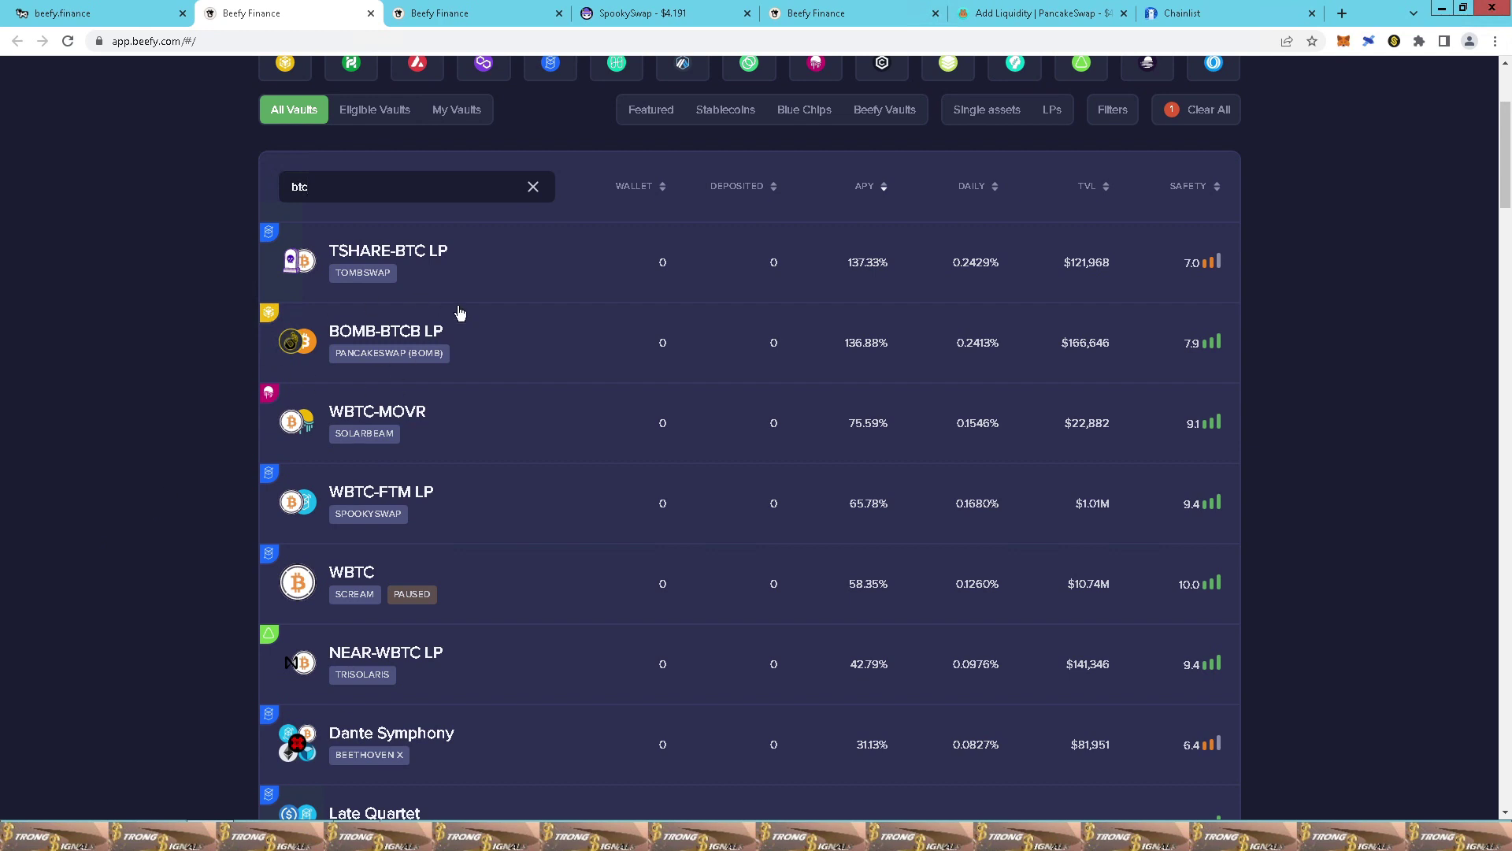
pyautogui.click(453, 16)
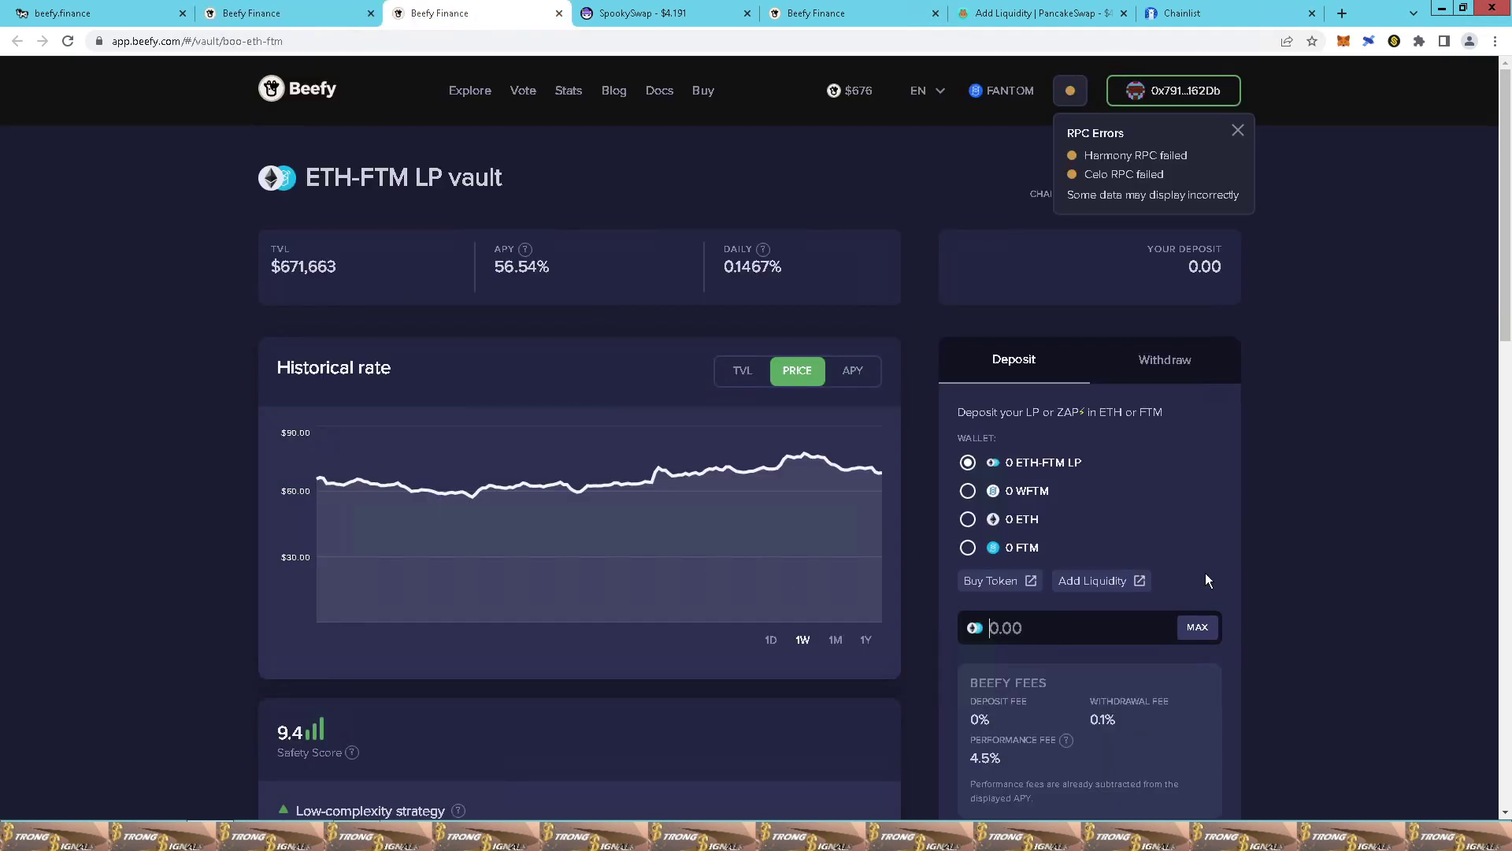
pyautogui.scroll(-1, 1206, 574)
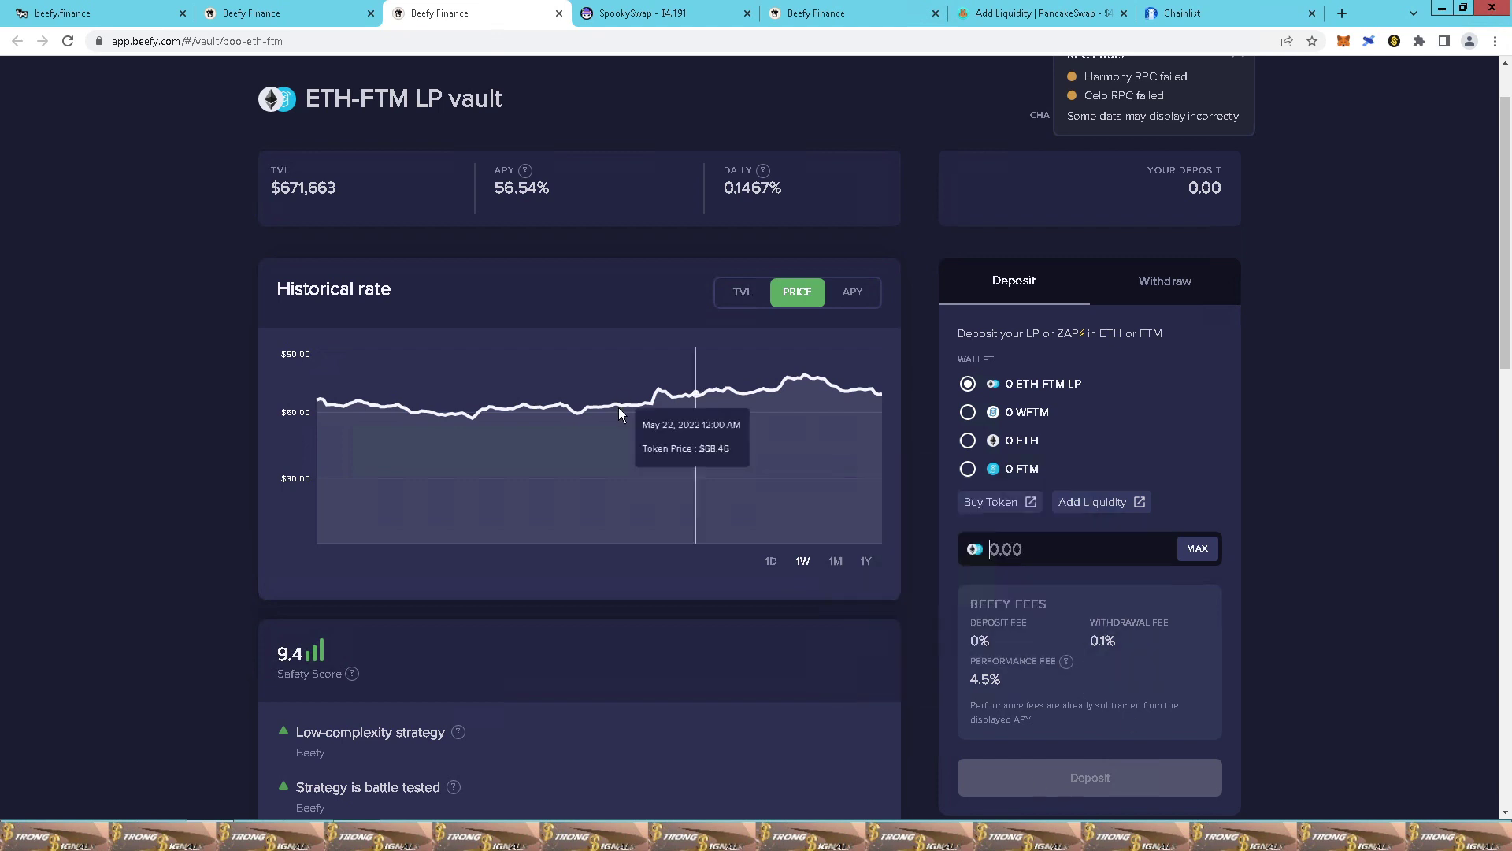
# Clear the btc search in the Beefy vault list and filter it to My Vaults
pyautogui.click(253, 14)
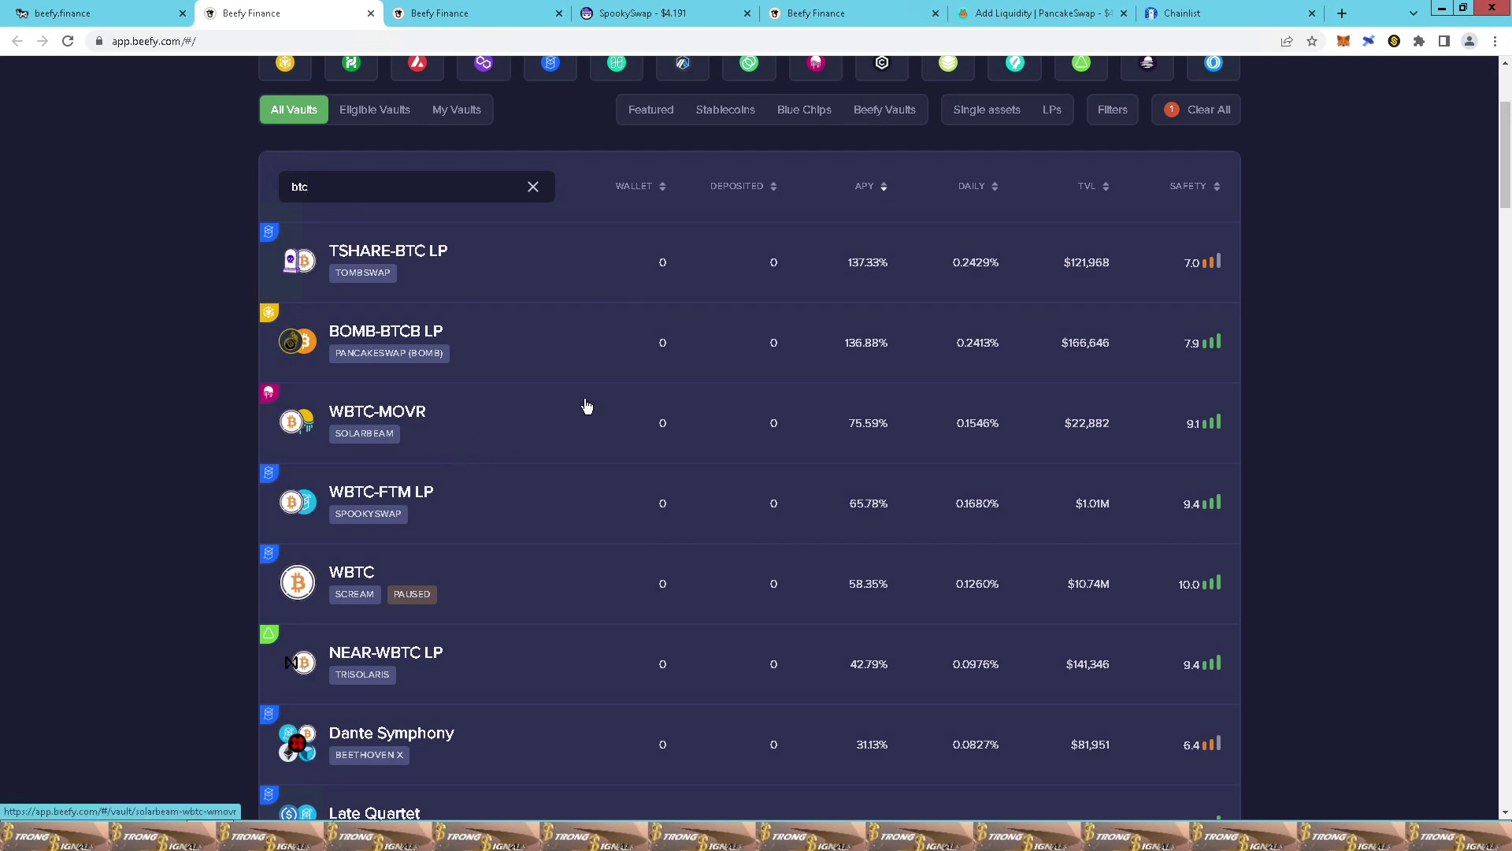
pyautogui.scroll(3, 539, 370)
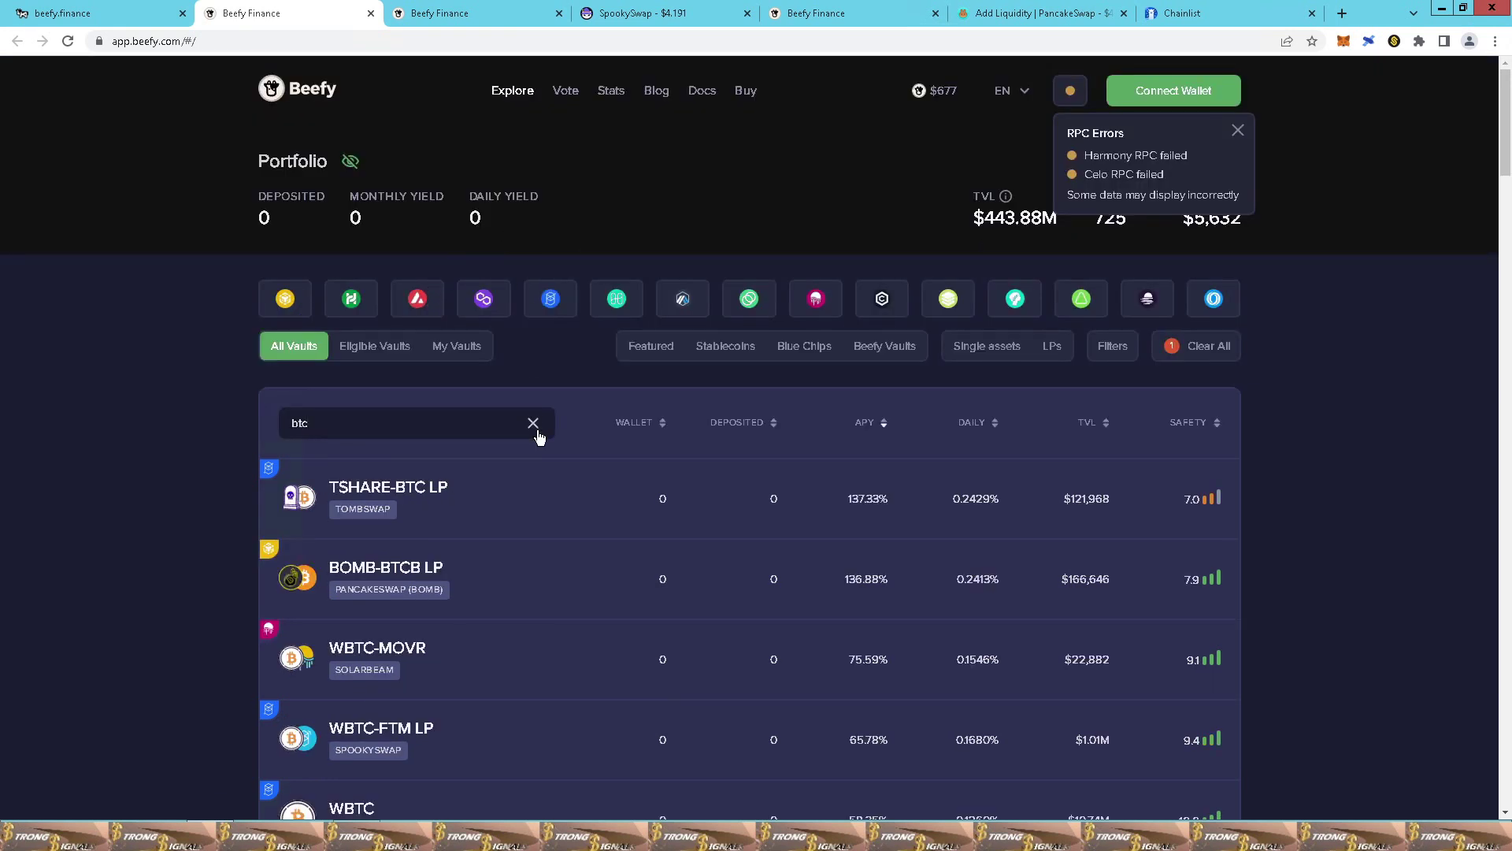
pyautogui.click(475, 436)
pyautogui.press('BackSpace')
pyautogui.press('BackSpace')
pyautogui.press('BackSpace')
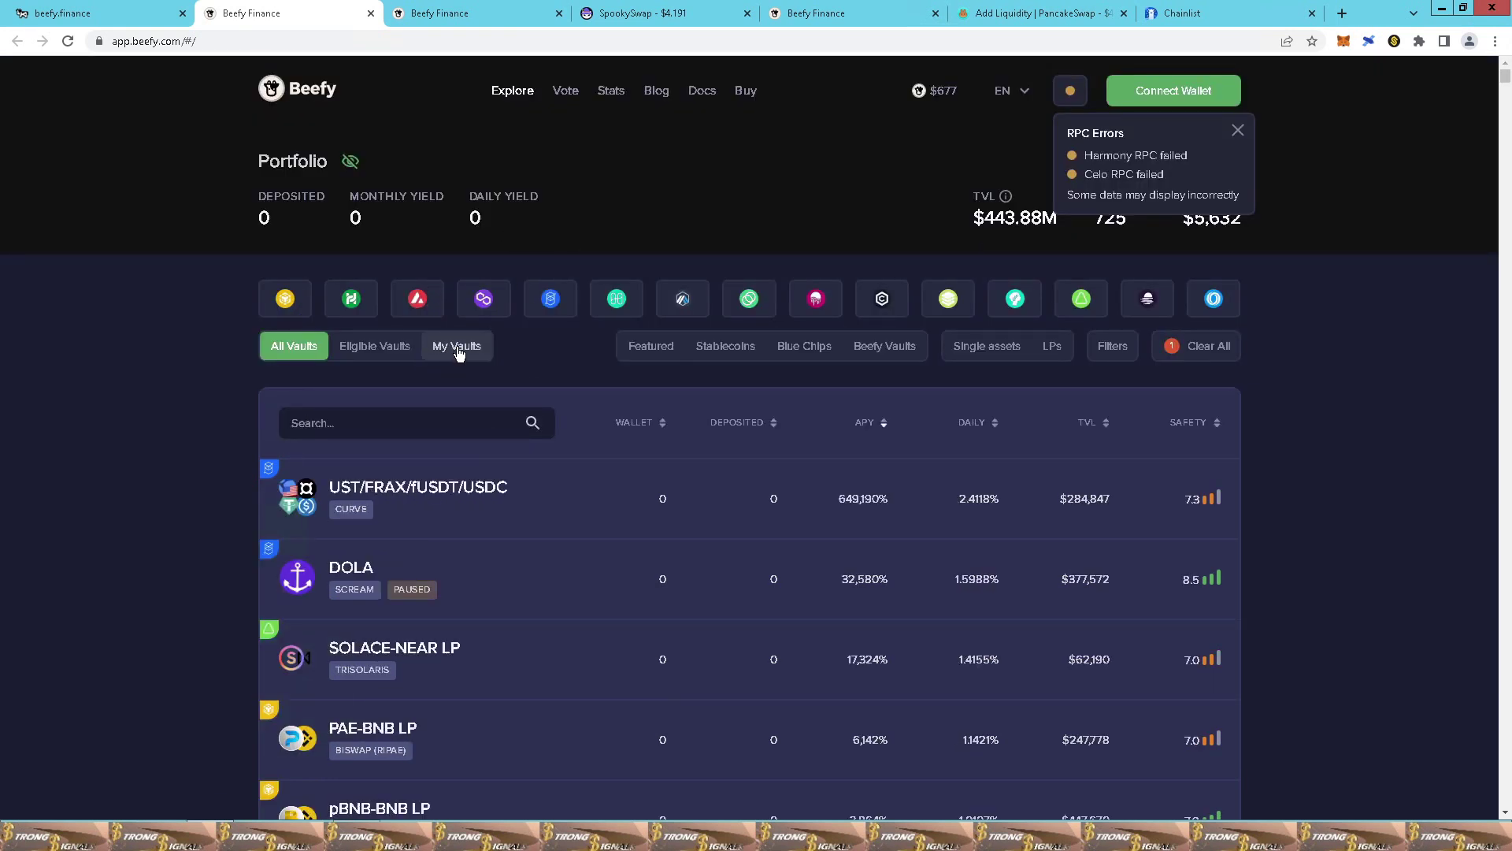
pyautogui.click(464, 352)
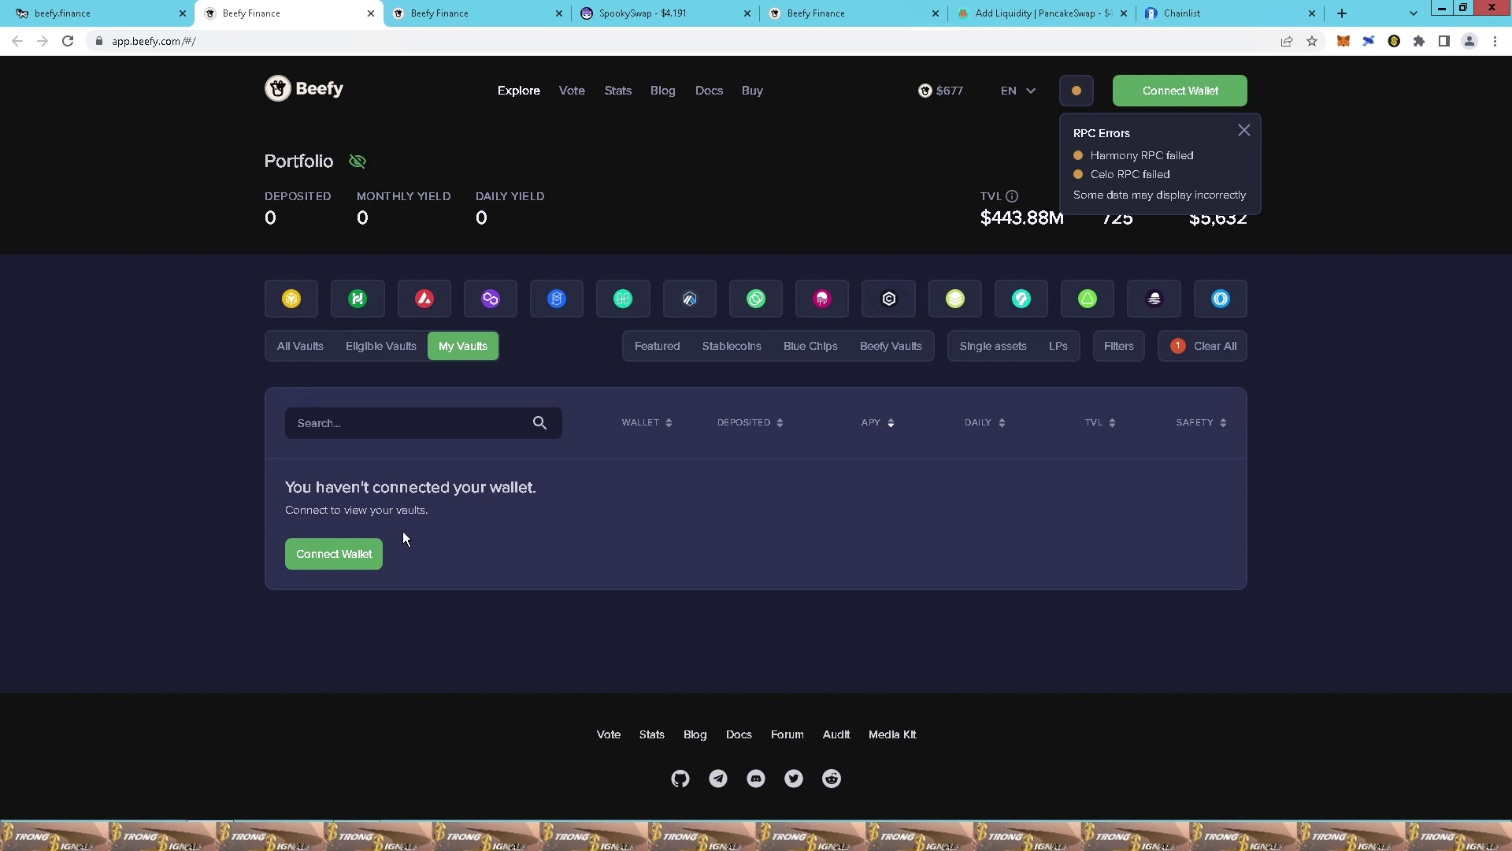
# Dismiss the RPC errors notice, check MetaMask's selected network and start connecting the wallet to Beefy
pyautogui.click(1243, 130)
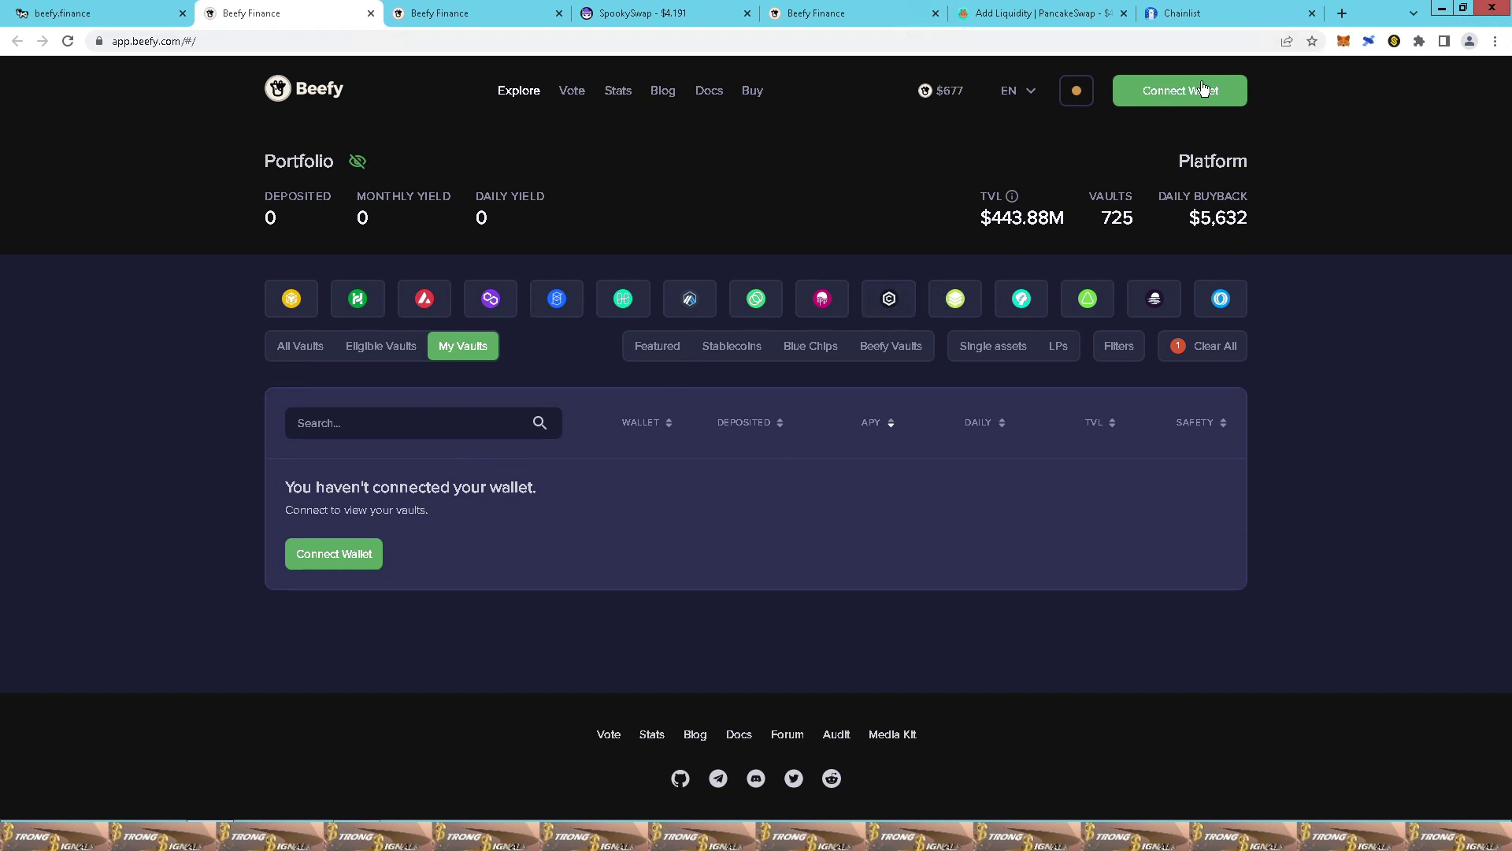
pyautogui.click(1344, 41)
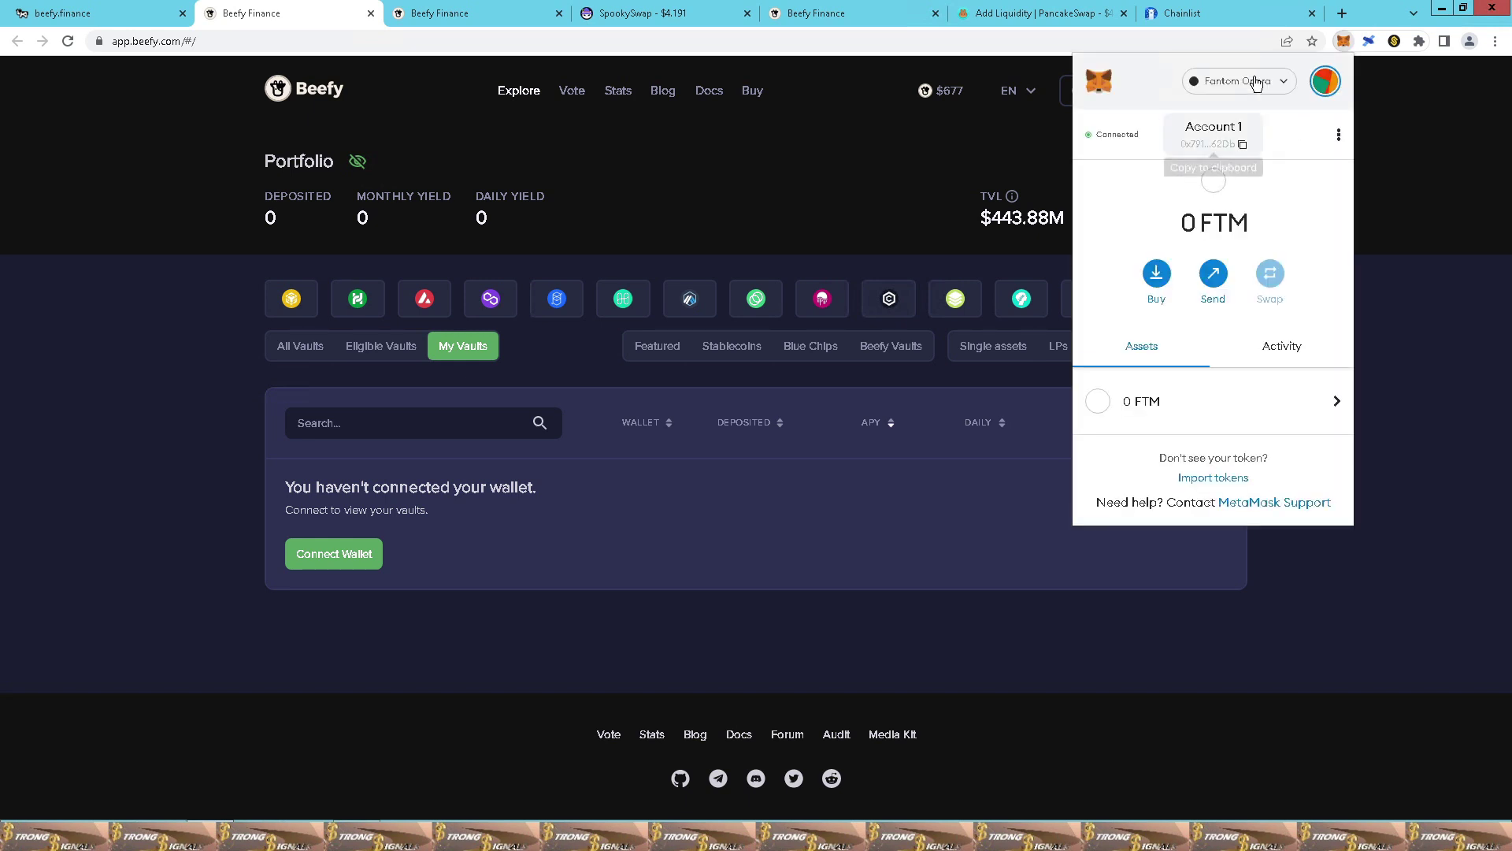
pyautogui.click(1448, 286)
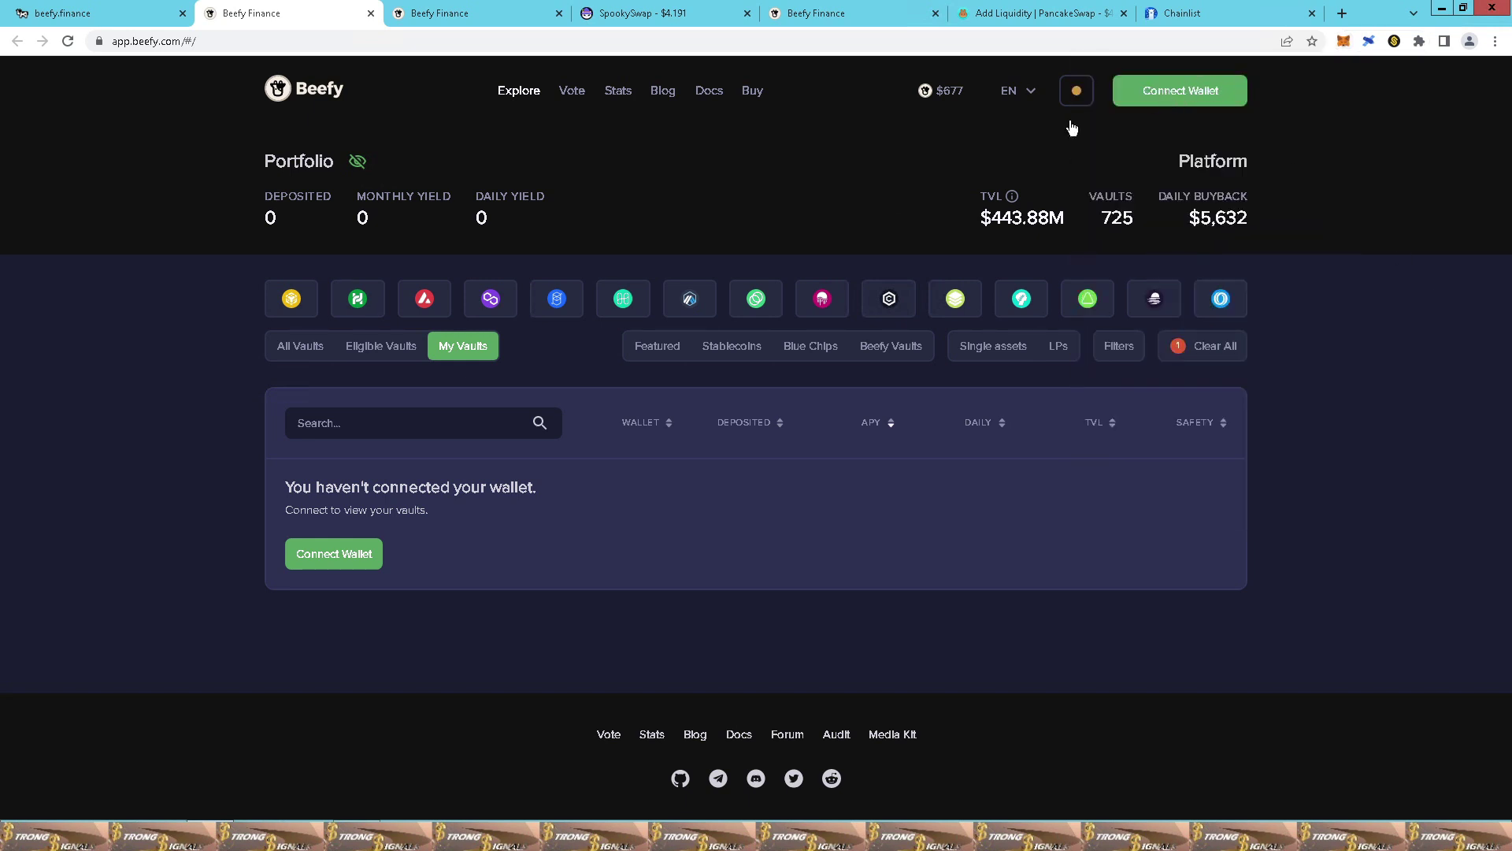
pyautogui.click(1162, 98)
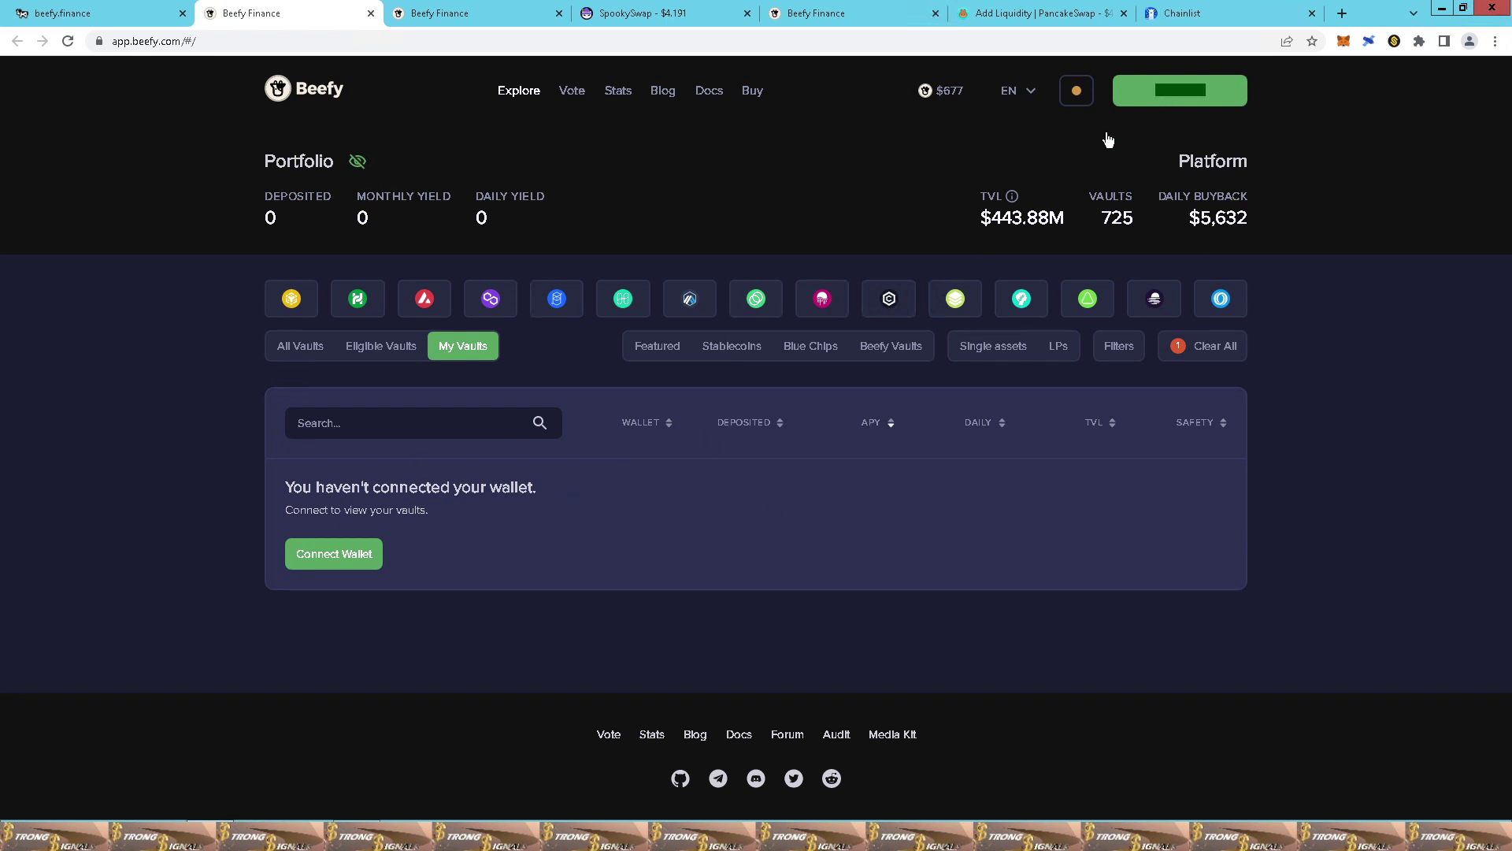